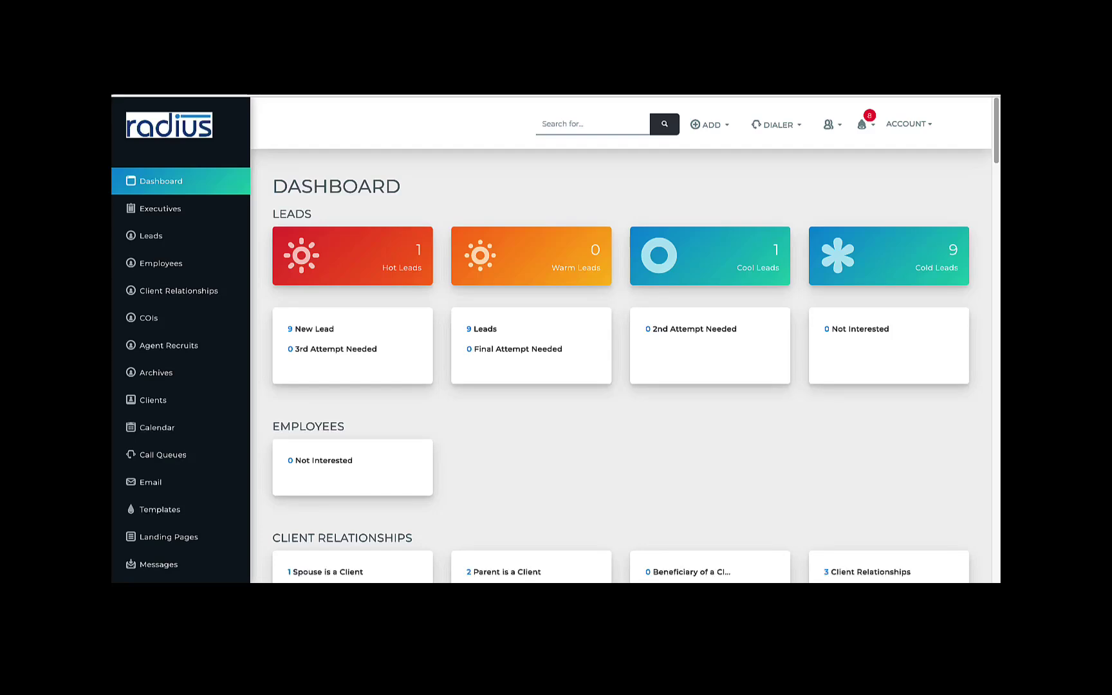
Browse to the Call Queues page, then to Messages showing its empty Voicemail tab
{"action": "scroll", "coordinate": [243, 204], "scroll_direction": "down", "scroll_amount": 2}
{"action": "scroll", "coordinate": [249, 273], "scroll_direction": "down", "scroll_amount": 3}
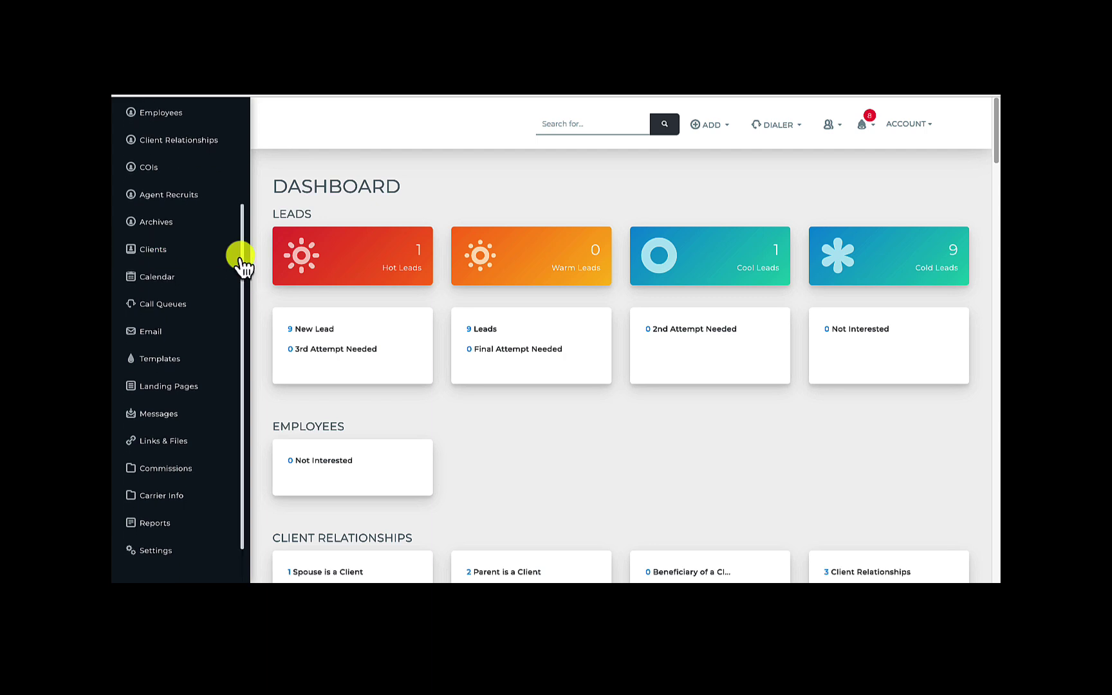
{"action": "left_click", "coordinate": [208, 307]}
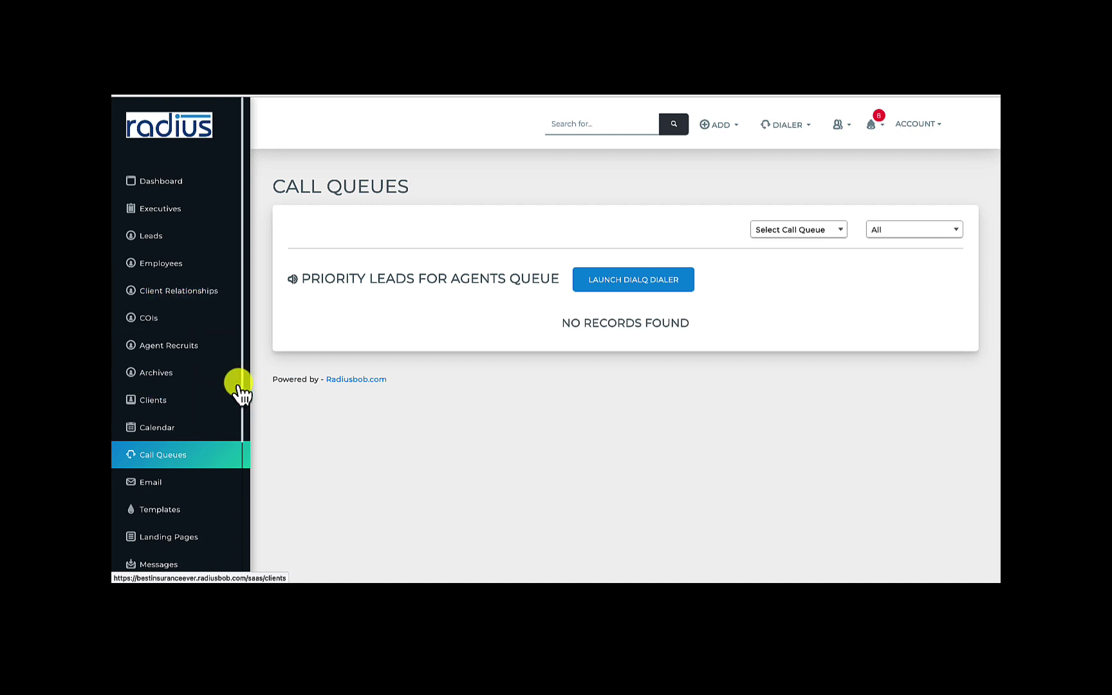
{"action": "left_click_drag", "start_coordinate": [245, 381], "coordinate": [250, 478]}
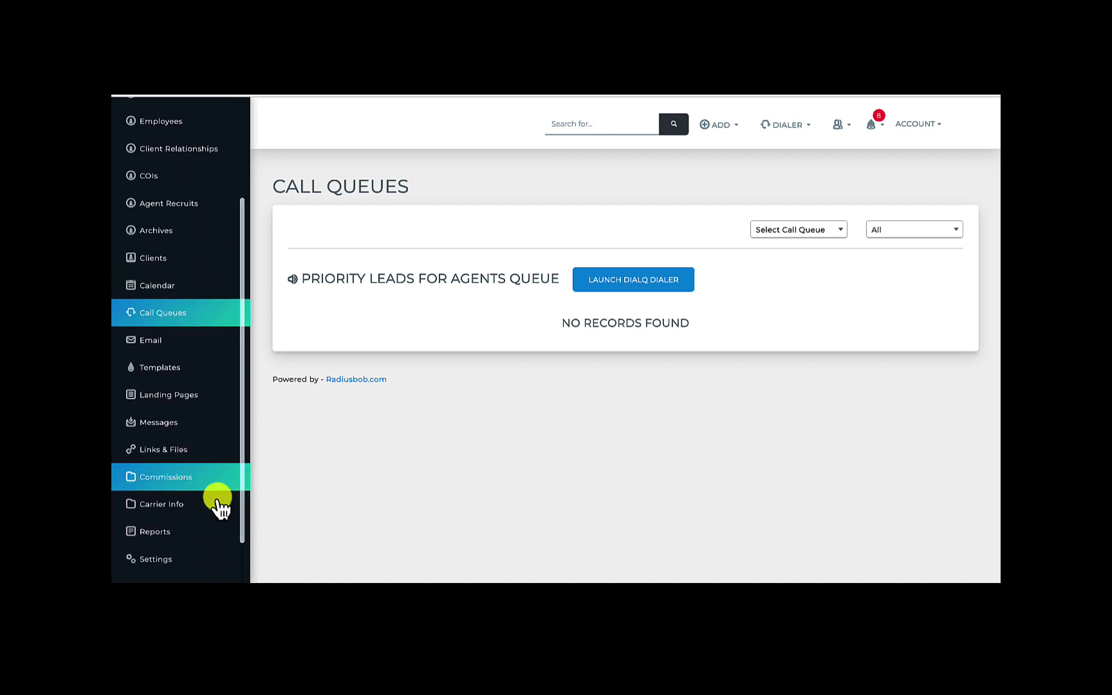
{"action": "left_click", "coordinate": [183, 436]}
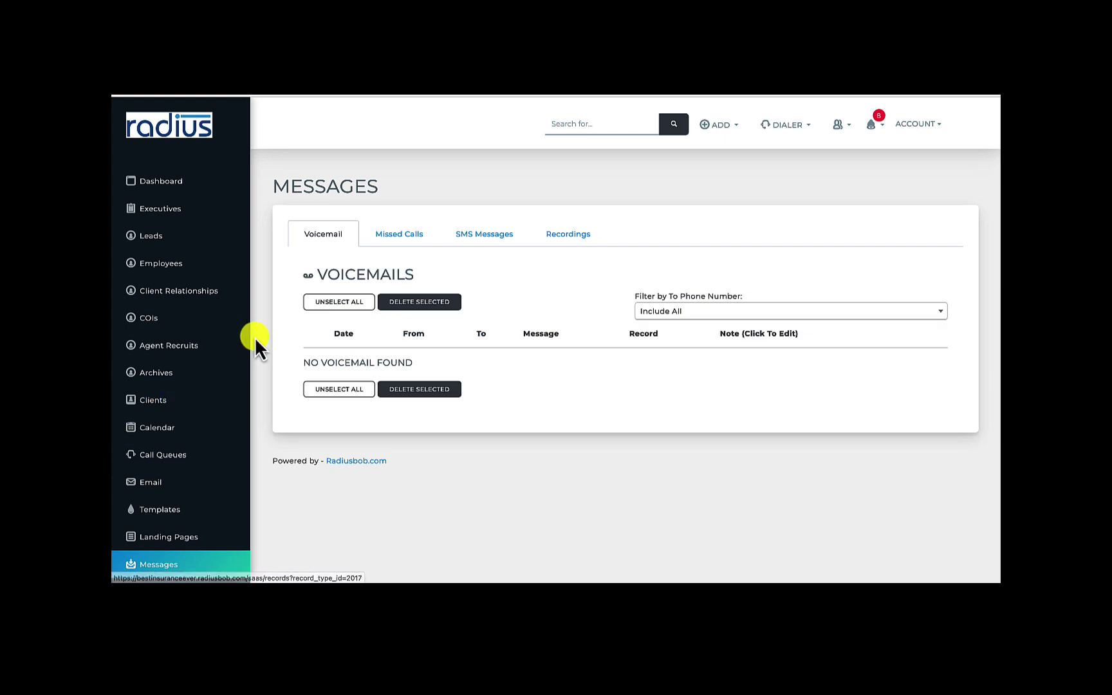
{"action": "left_click_drag", "start_coordinate": [244, 342], "coordinate": [251, 449]}
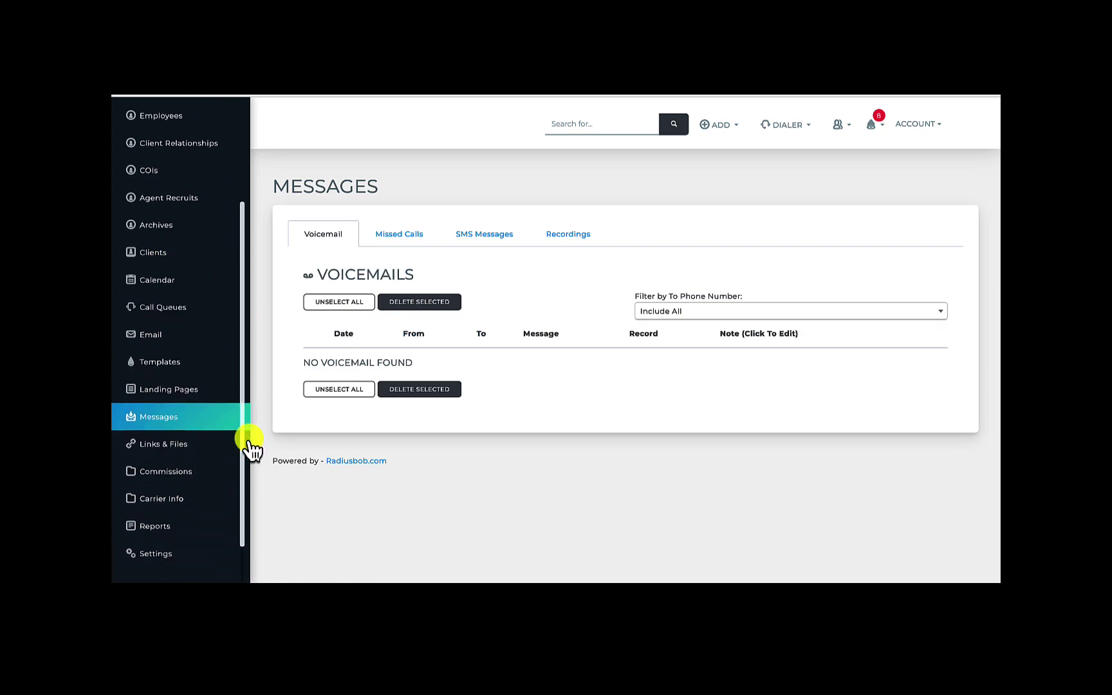
View the Email Templates list, then search help for 'automated workflow' and read Build Automated Workflows
{"action": "left_click", "coordinate": [183, 362]}
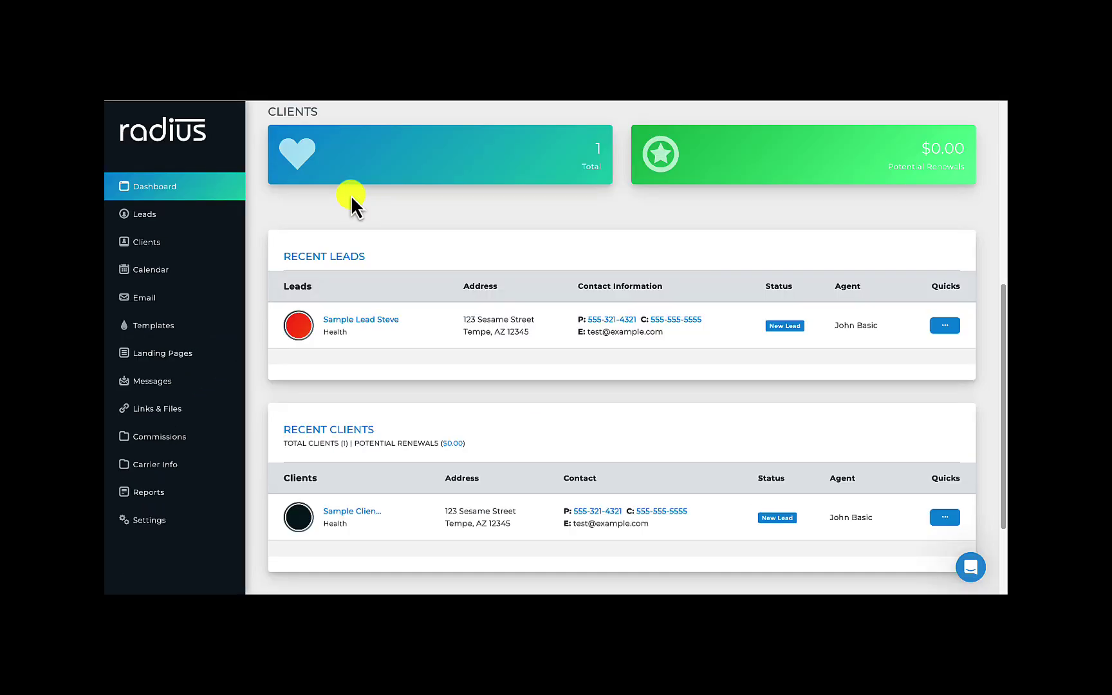
{"action": "left_click", "coordinate": [974, 573]}
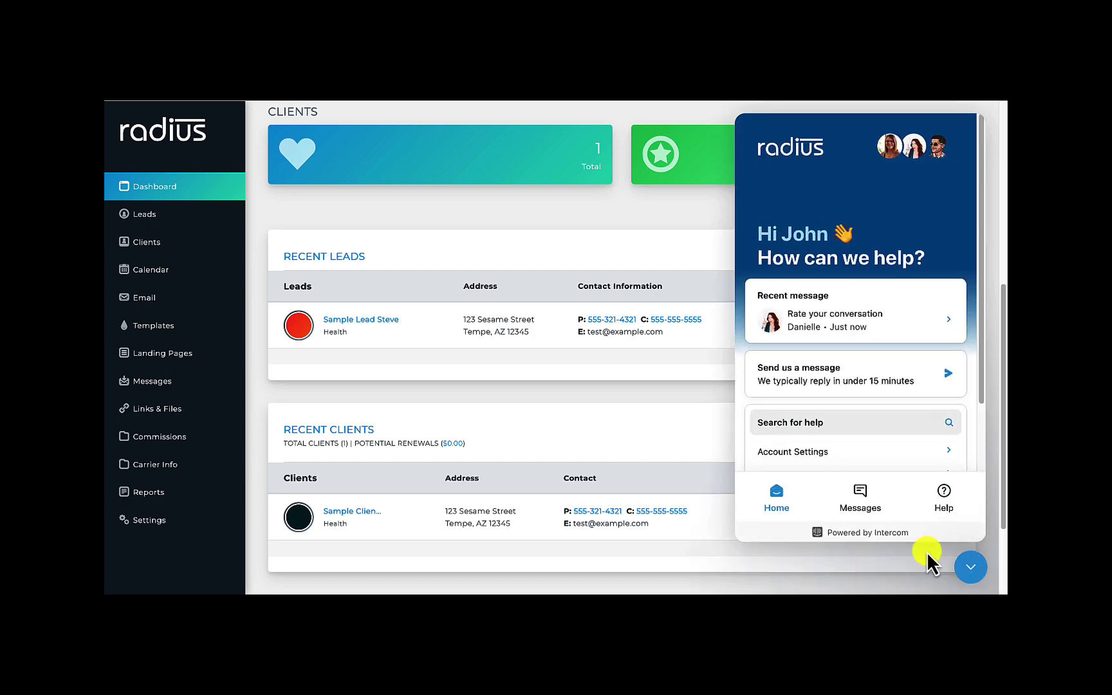
{"action": "left_click", "coordinate": [818, 424]}
{"action": "type", "text": "automated workflow"}
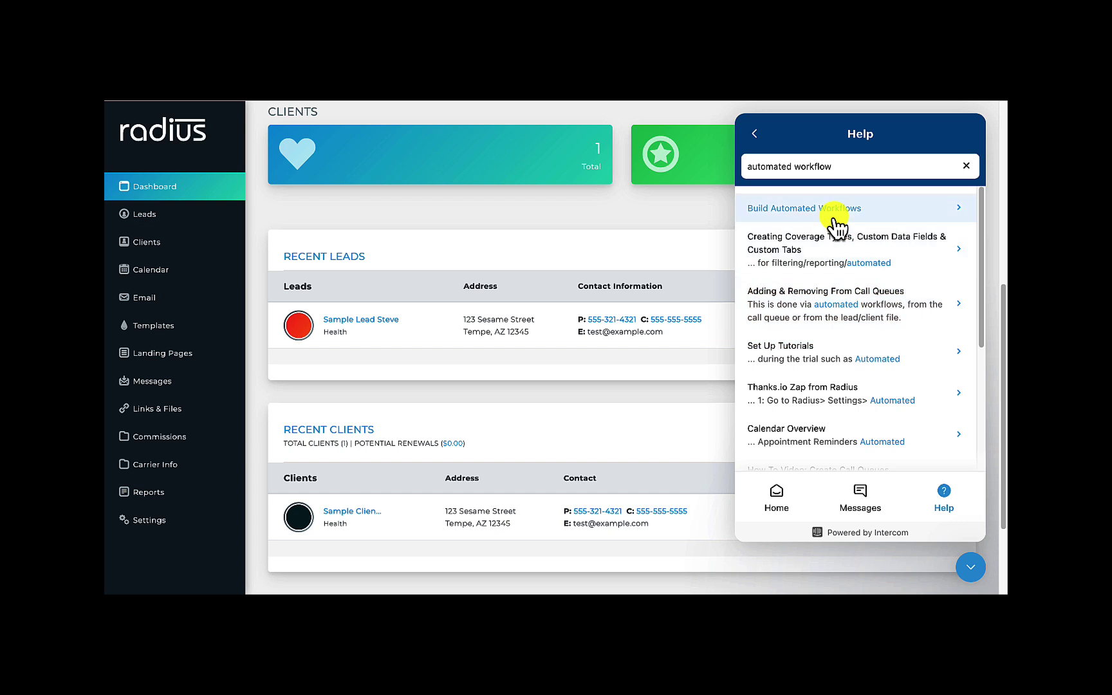
{"action": "left_click", "coordinate": [834, 218]}
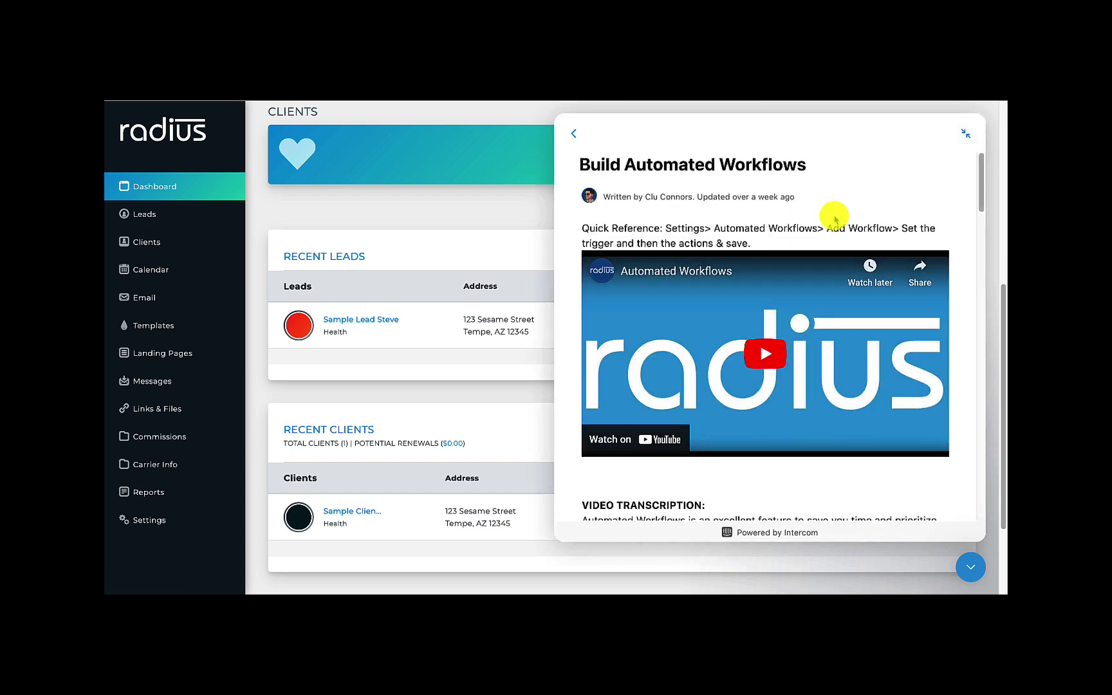
Send support the chat message 'Hi! I'm having trouble with a commission calculation.'
{"action": "left_click", "coordinate": [573, 133]}
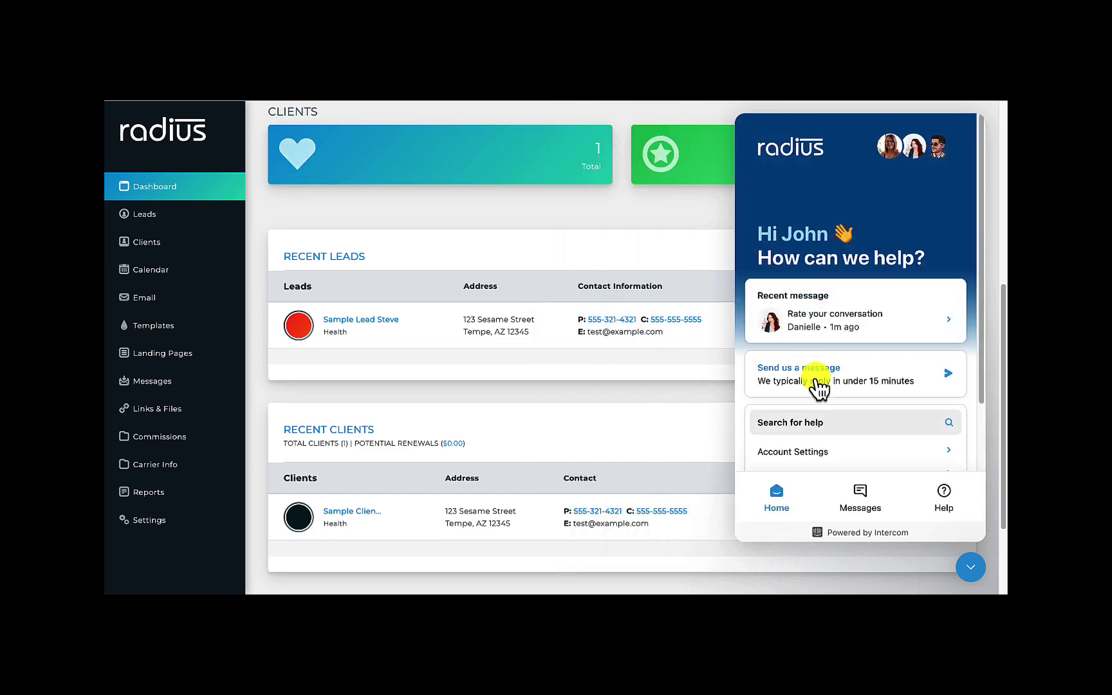
{"action": "left_click", "coordinate": [859, 497]}
{"action": "left_click", "coordinate": [859, 445]}
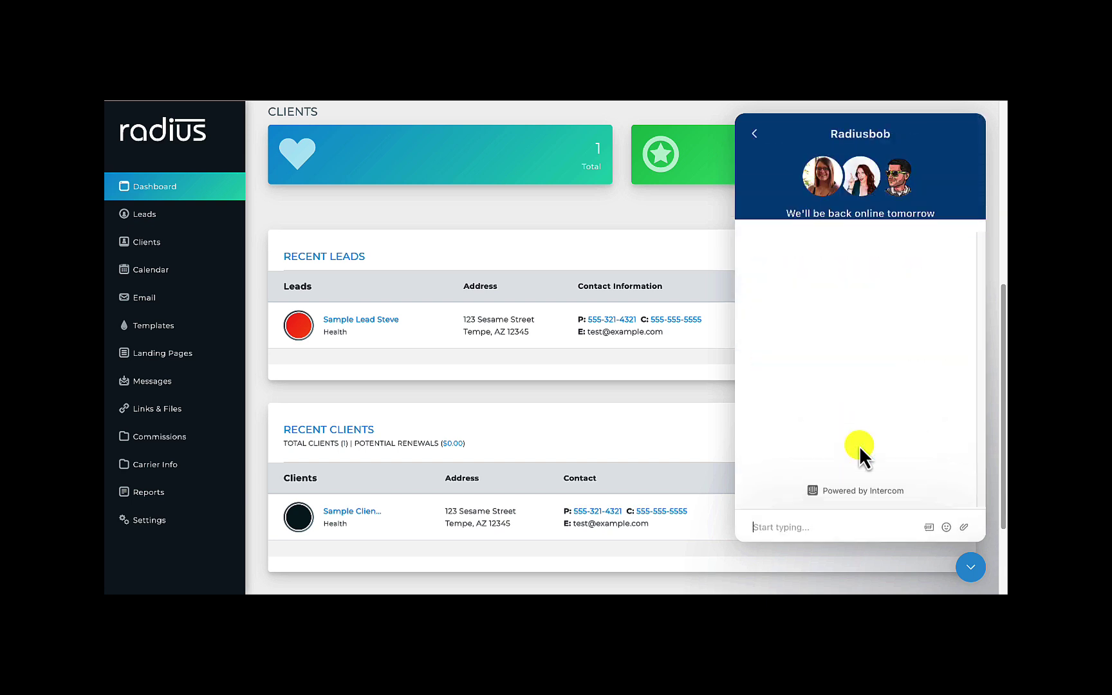
{"action": "type", "text": "Hi! I'm having trouble with a commi"}
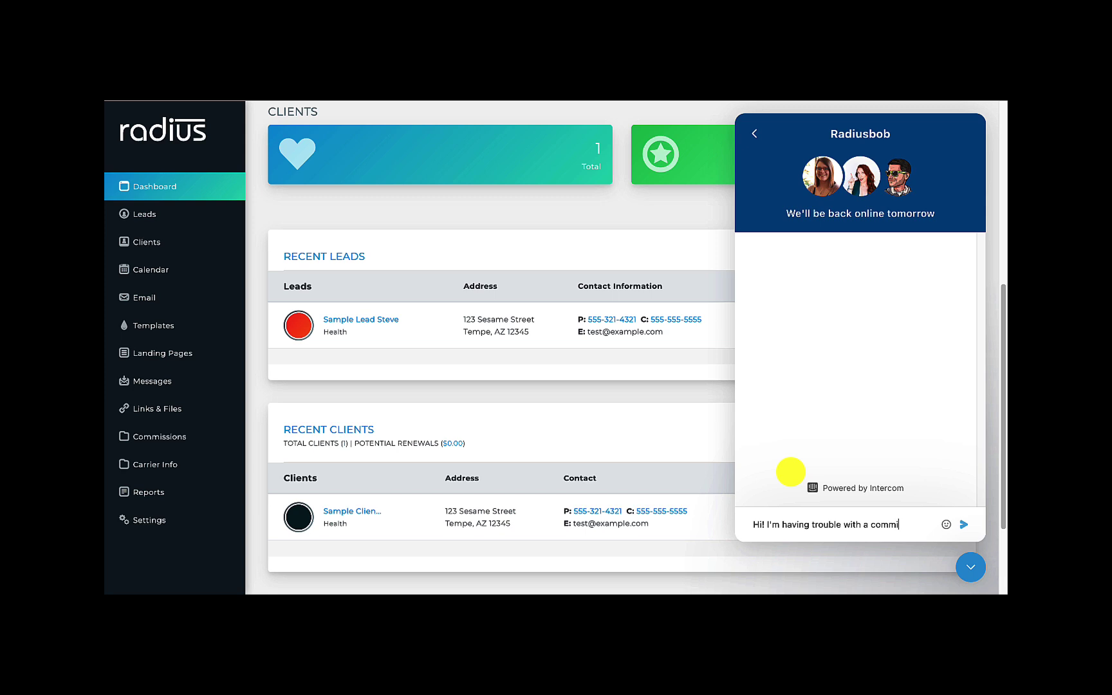
{"action": "type", "text": "ssion calculation."}
{"action": "key", "text": "Return"}
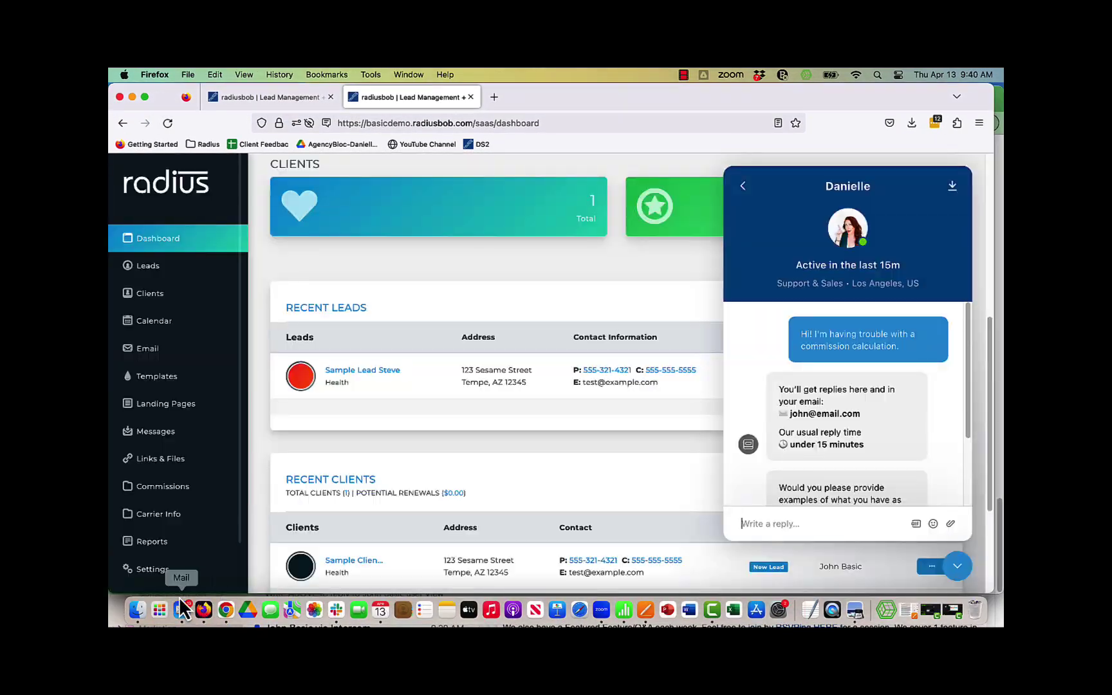
Attach the Commission Screenshot Question image from Finder Recents to the support chat
{"action": "left_click", "coordinate": [137, 610]}
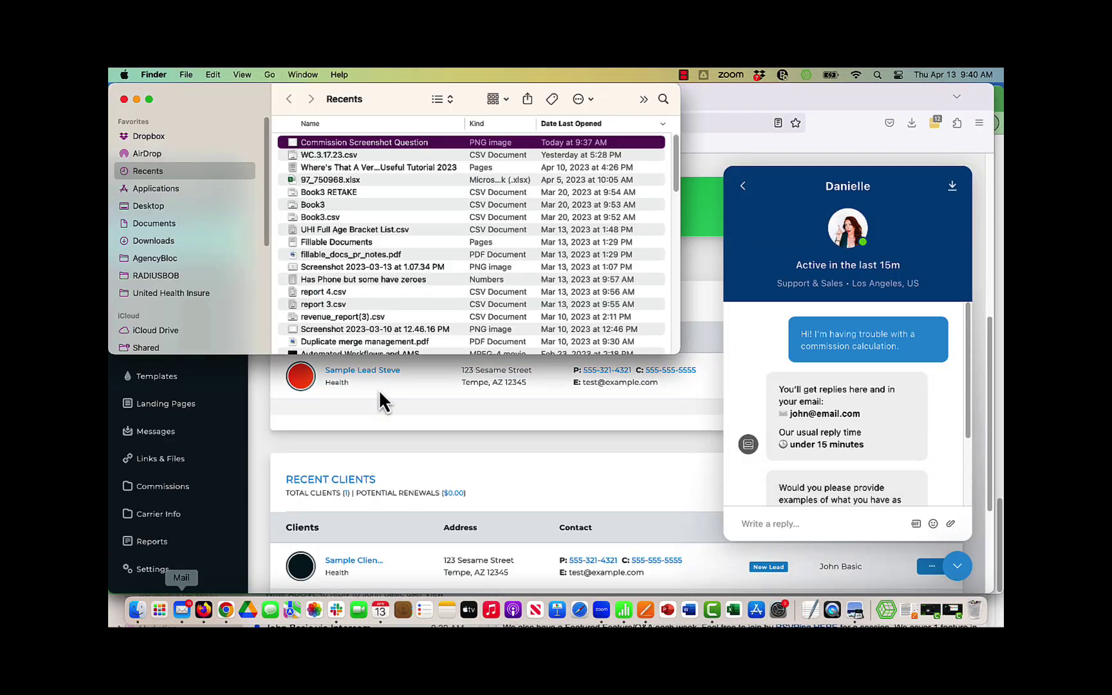
{"action": "left_click_drag", "start_coordinate": [400, 148], "coordinate": [843, 513]}
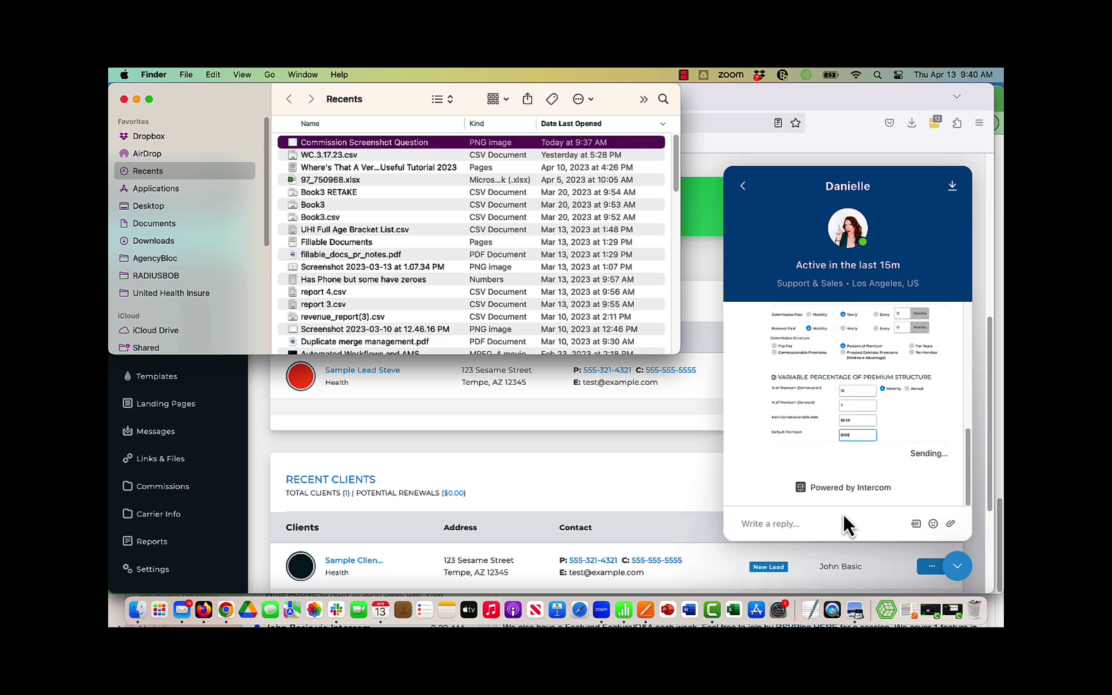
Close the support chat and load the Radius help center in a new browser tab
{"action": "left_click", "coordinate": [926, 406]}
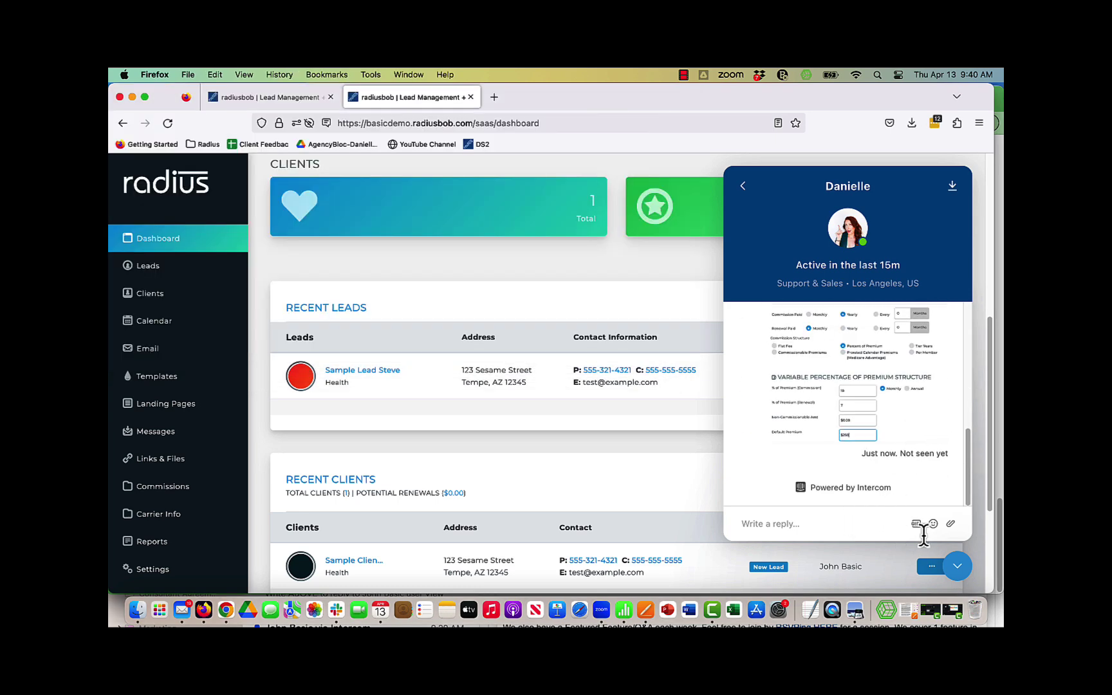
{"action": "left_click", "coordinate": [958, 566]}
{"action": "left_click", "coordinate": [497, 97]}
{"action": "type", "text": "help"}
{"action": "key", "text": "Return"}
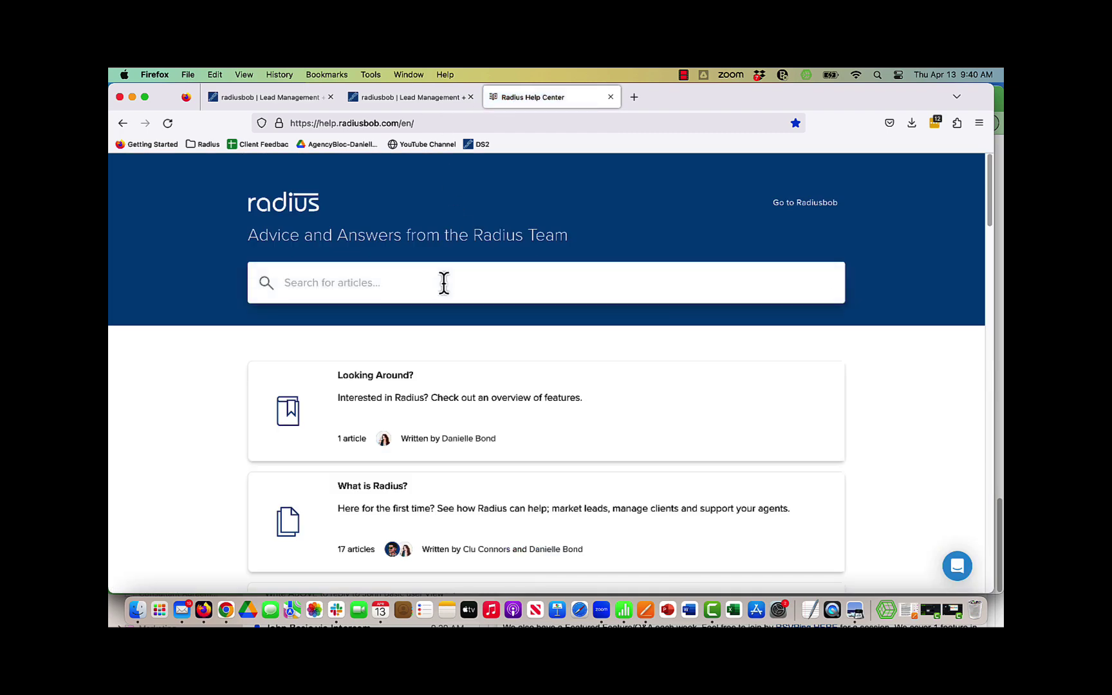
Search the help center for 'call queues' and read Create Call Queues with the chat panel showing
{"action": "left_click", "coordinate": [445, 282]}
{"action": "type", "text": "call queues"}
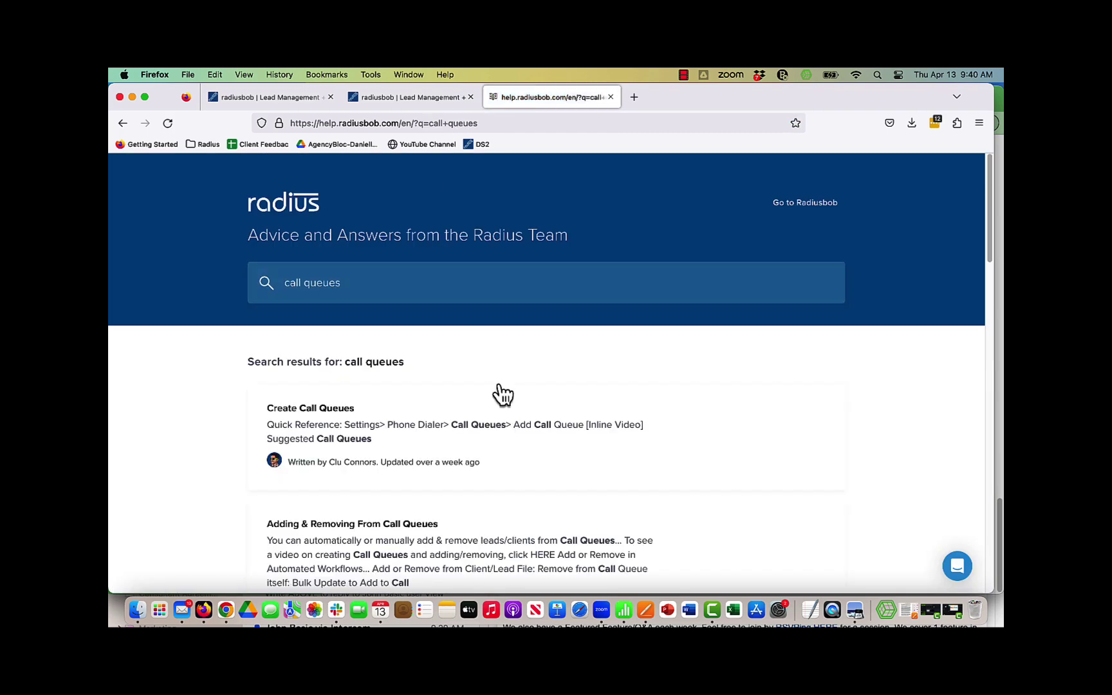
{"action": "left_click", "coordinate": [378, 422]}
{"action": "left_click", "coordinate": [958, 568]}
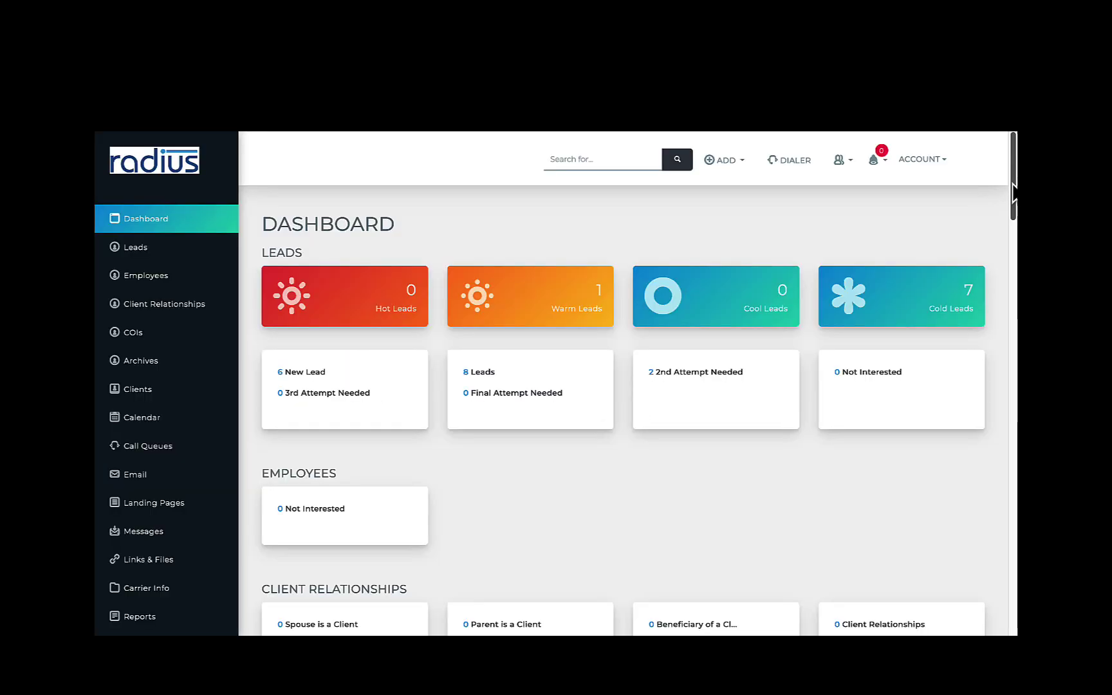
{"action": "left_click_drag", "start_coordinate": [1014, 193], "coordinate": [1014, 164]}
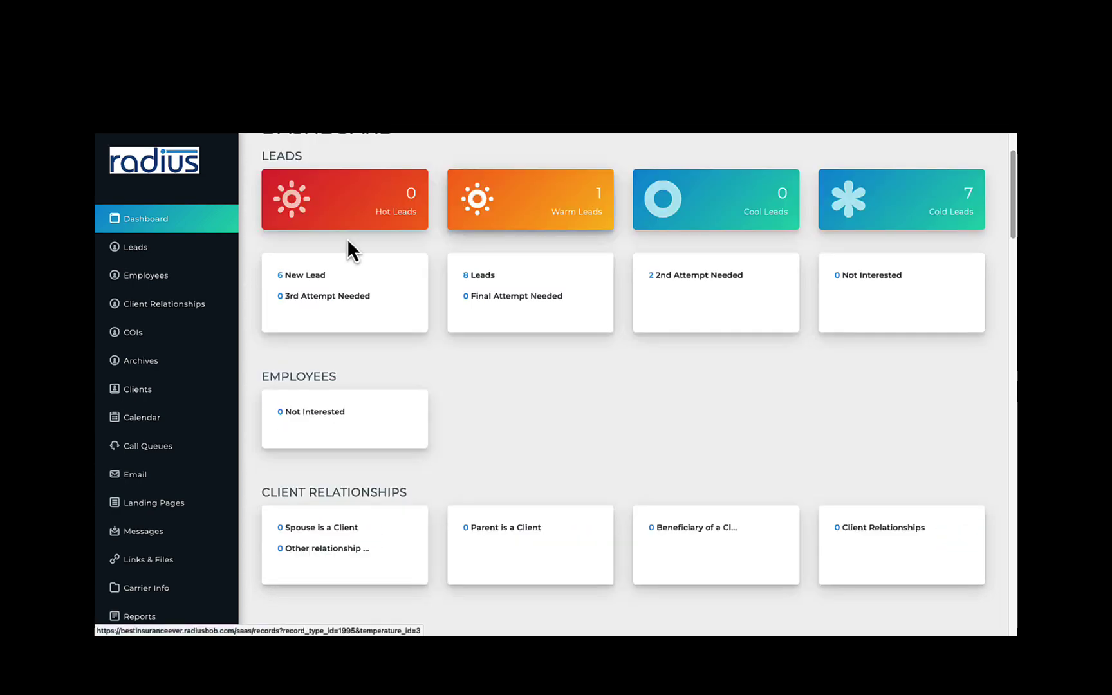
Go to the Leads list from the sidebar
{"action": "left_click", "coordinate": [195, 258]}
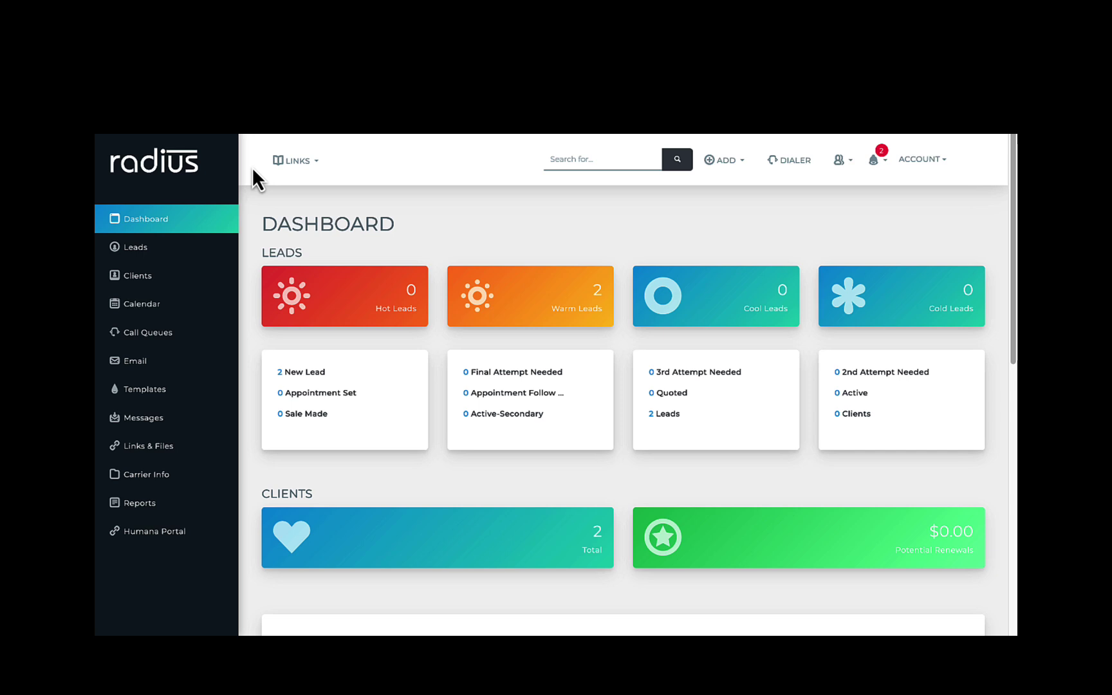
Tour the Leads, Clients, Calendar, Call Queues, Mass Emails and Templates pages
{"action": "left_click", "coordinate": [174, 251]}
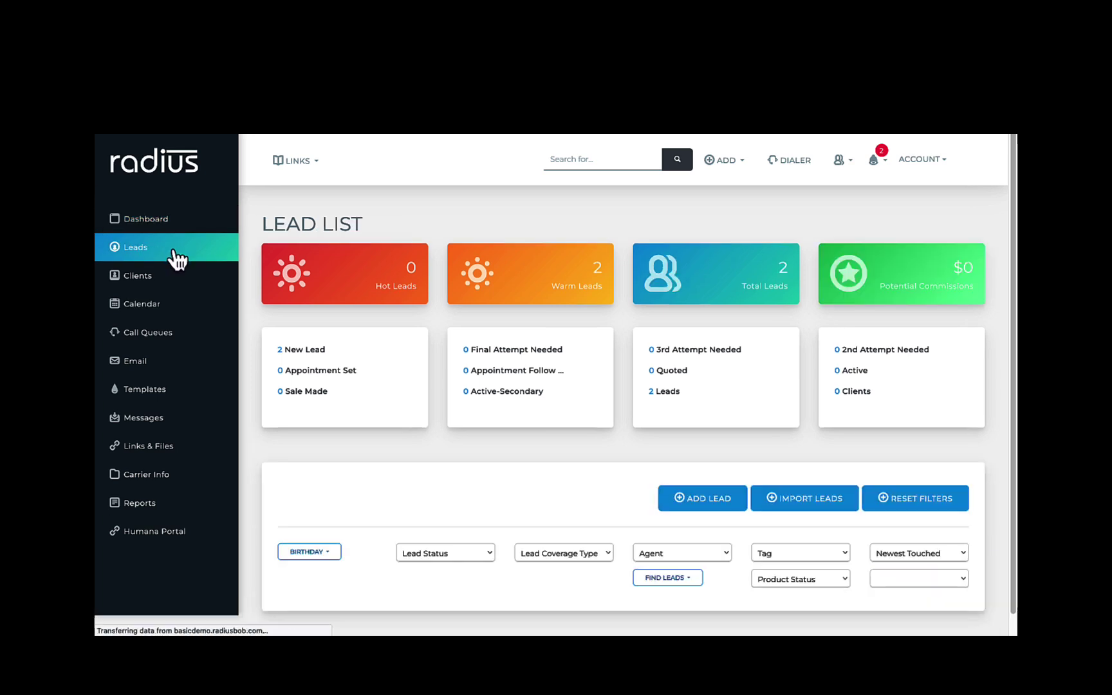
{"action": "left_click", "coordinate": [156, 288]}
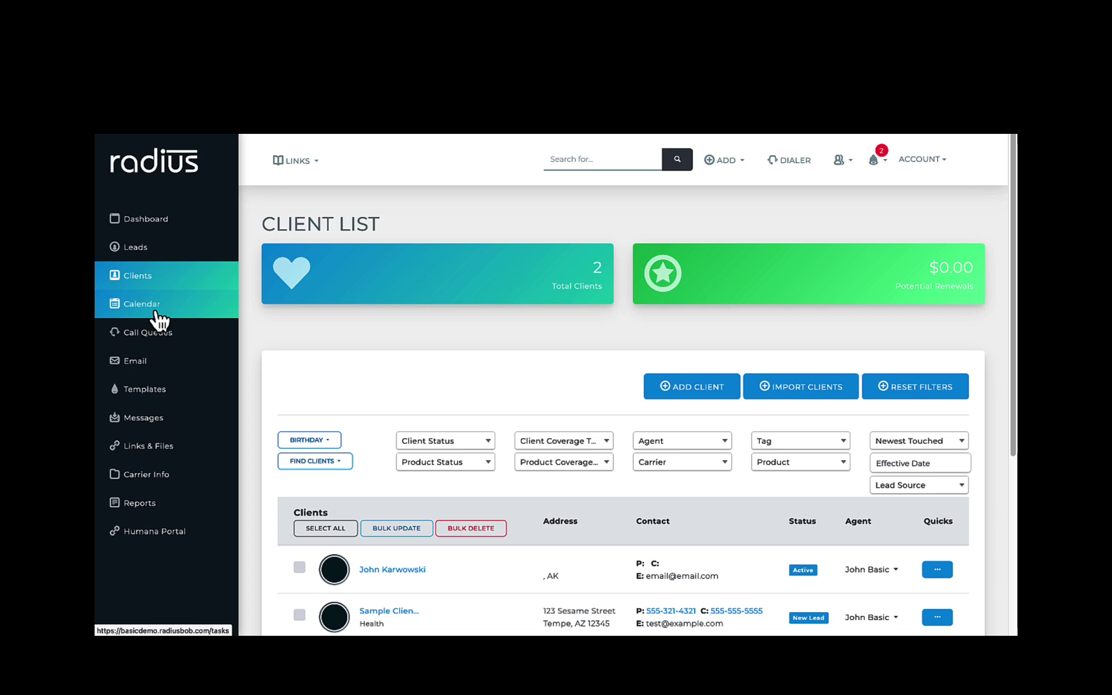
{"action": "left_click", "coordinate": [159, 319]}
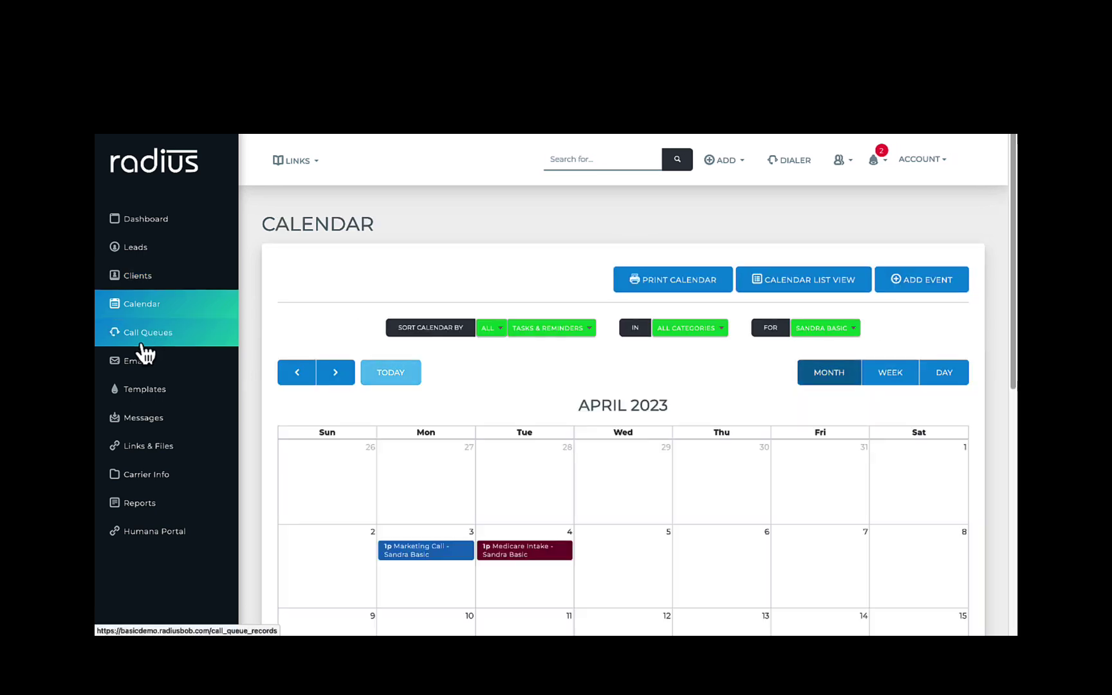
{"action": "left_click", "coordinate": [157, 350]}
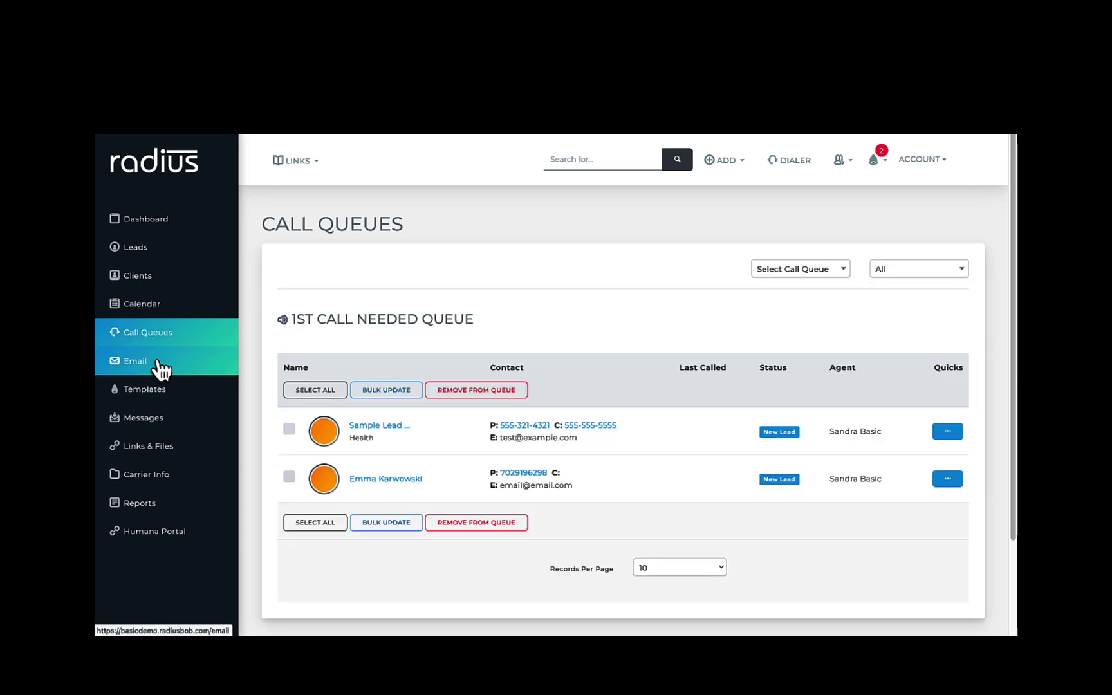
{"action": "left_click", "coordinate": [161, 369]}
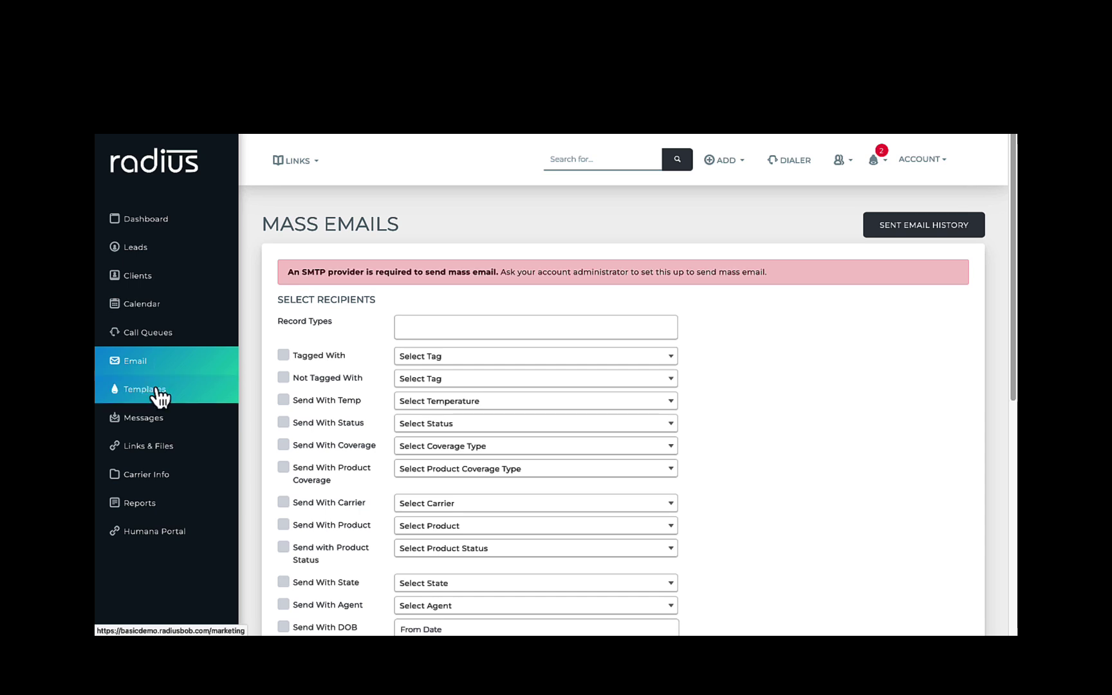
{"action": "left_click", "coordinate": [156, 389]}
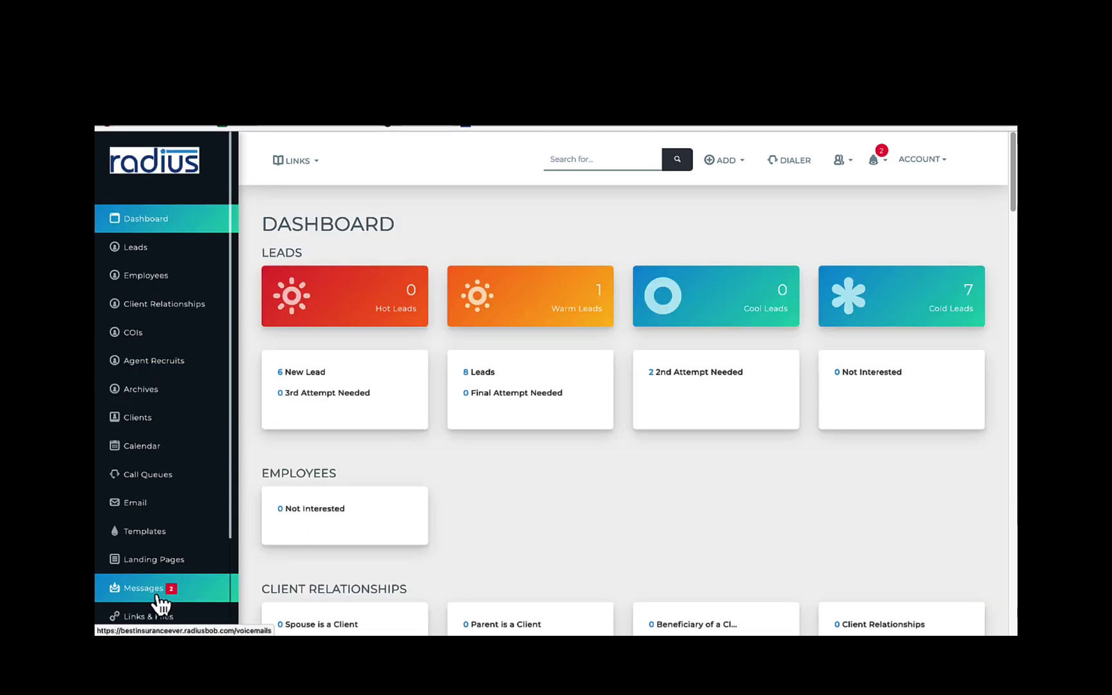
Check the Messages Voicemail, Missed Calls and SMS tabs, then the Carrier Info page
{"action": "left_click", "coordinate": [154, 598]}
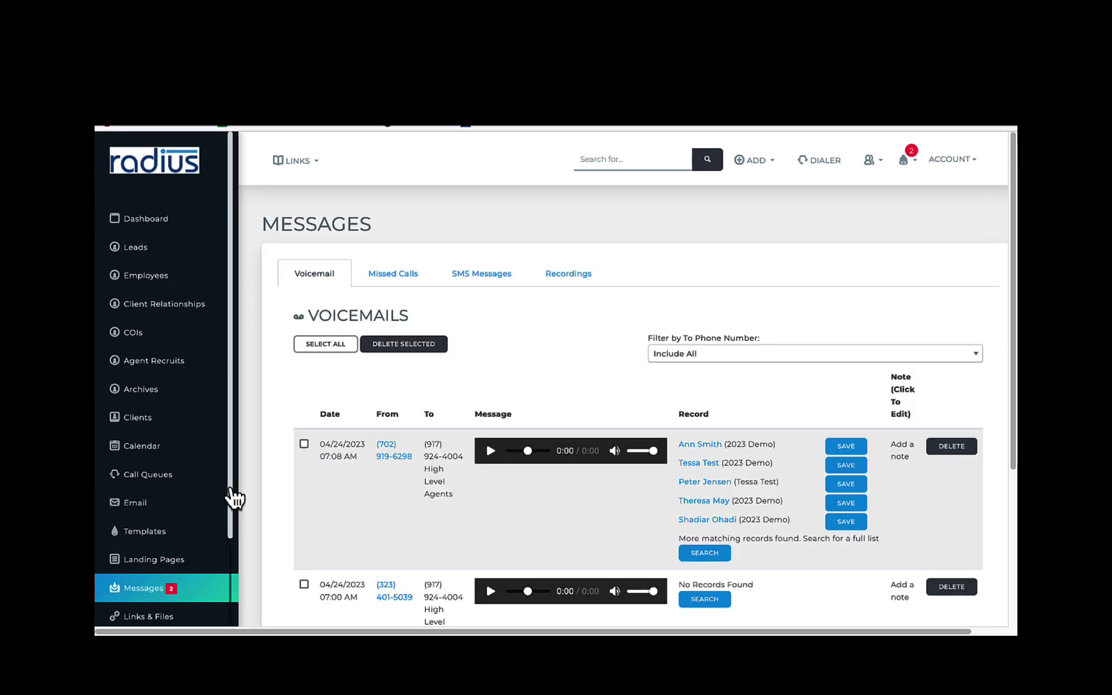
{"action": "left_click", "coordinate": [392, 277]}
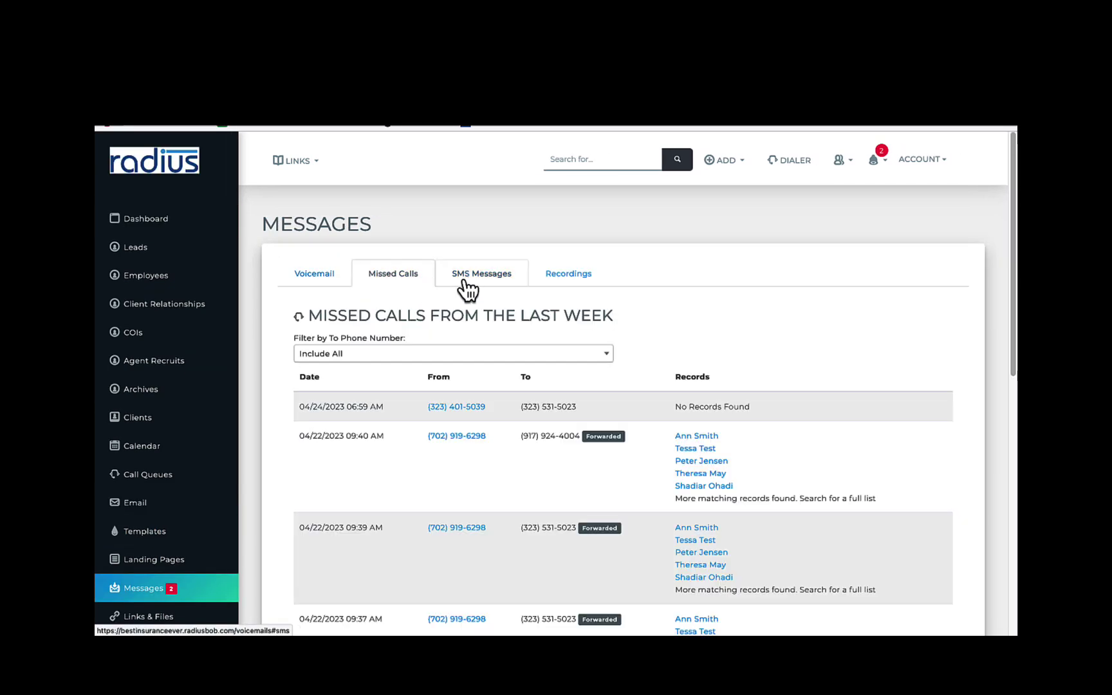
{"action": "left_click", "coordinate": [474, 278]}
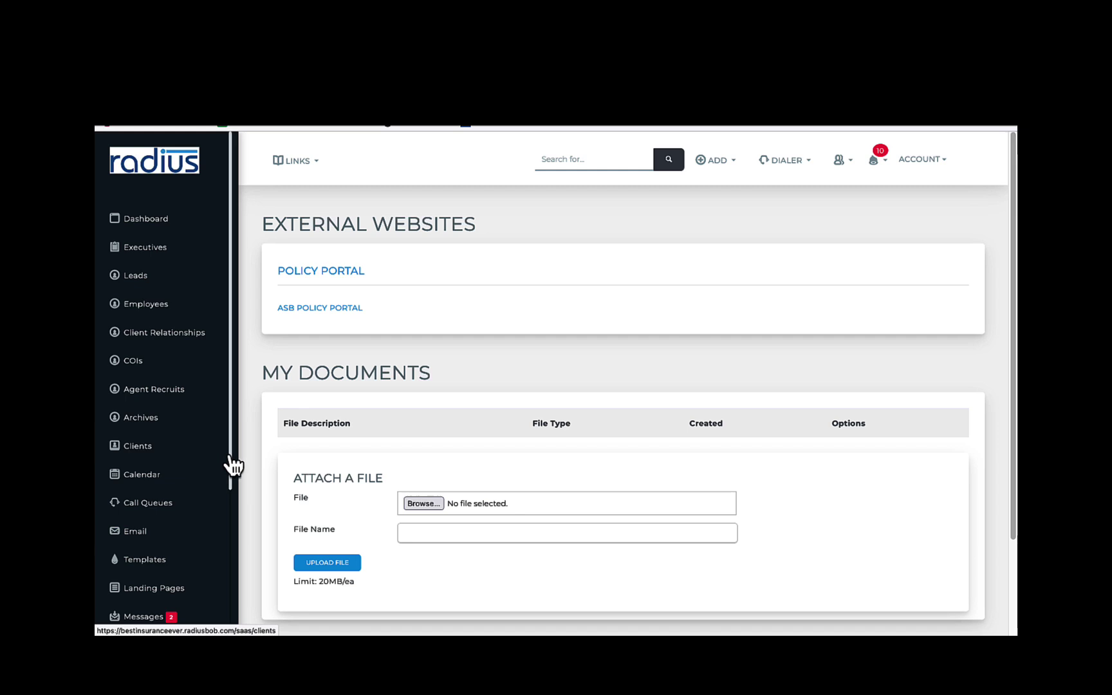
{"action": "scroll", "coordinate": [234, 515], "scroll_direction": "down", "scroll_amount": 1}
{"action": "scroll", "coordinate": [232, 567], "scroll_direction": "down", "scroll_amount": 3}
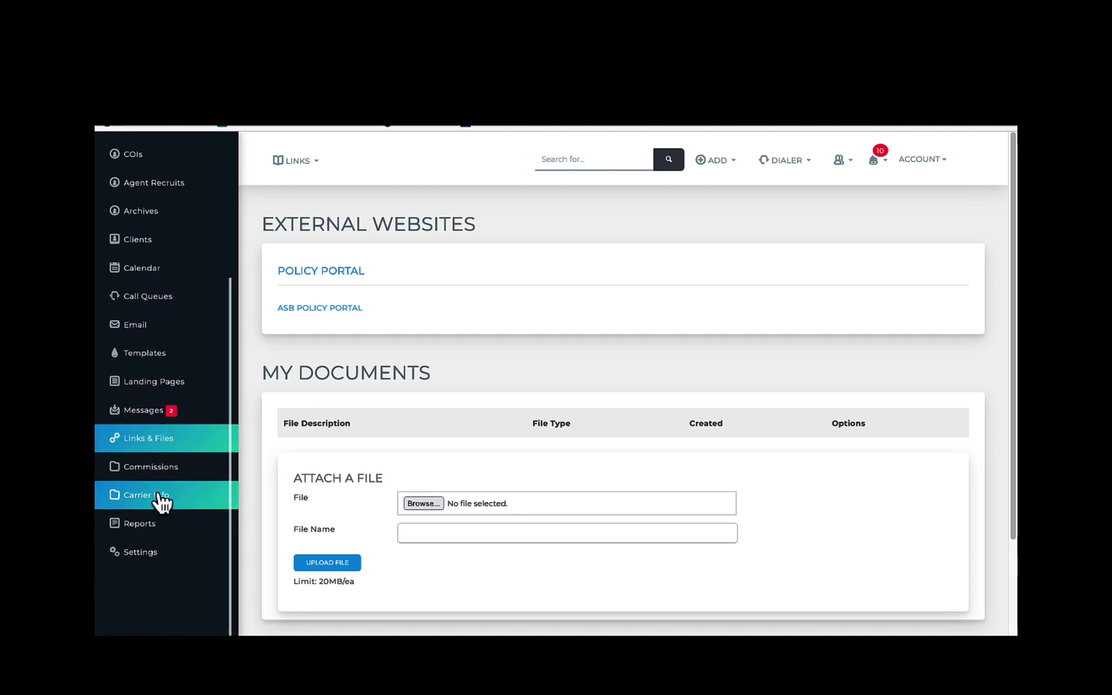
{"action": "left_click", "coordinate": [159, 497]}
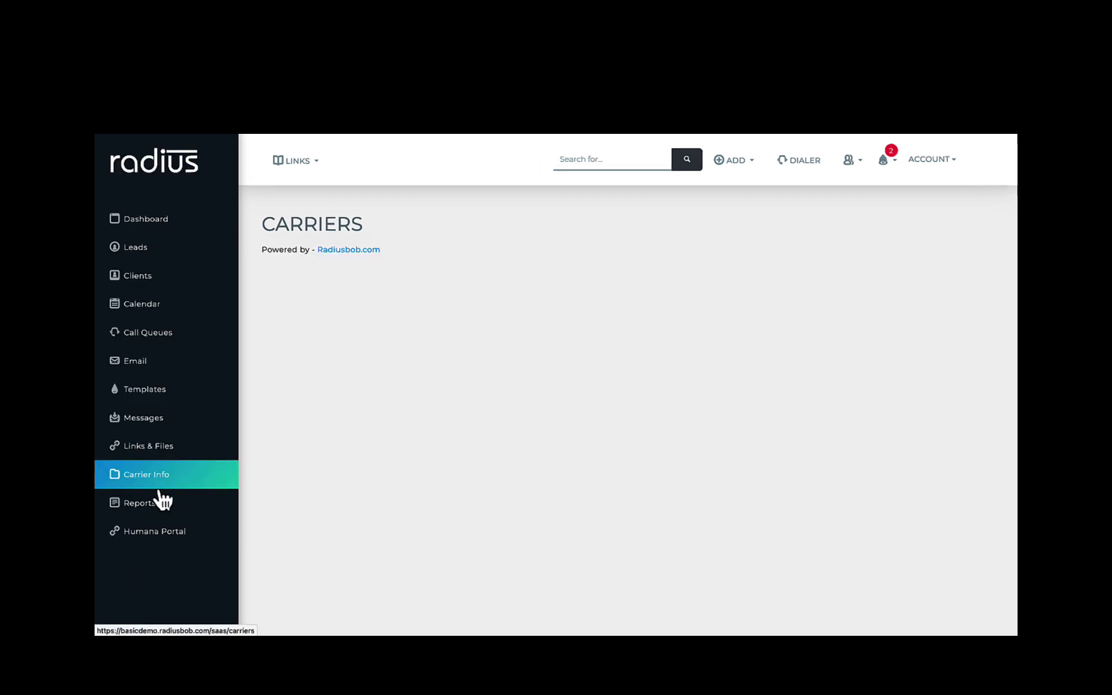
Visit Custom Reports, Settings, and each Executive Dashboard tab: calls, outcomes, appointments, agent activity
{"action": "left_click", "coordinate": [153, 508]}
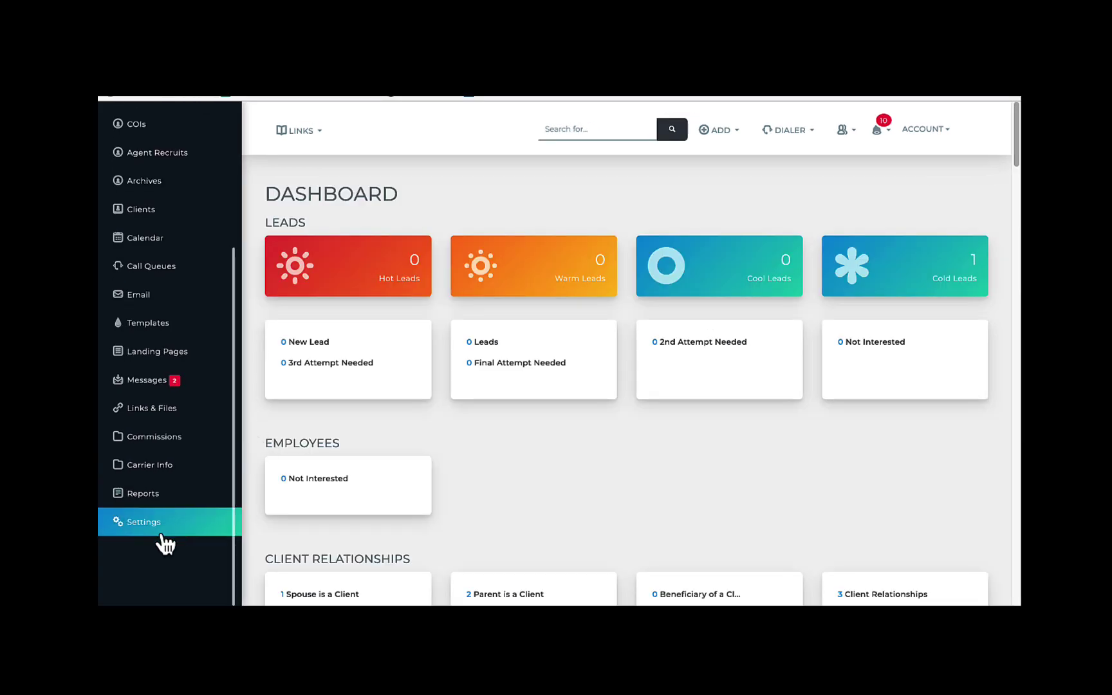
{"action": "left_click", "coordinate": [164, 529]}
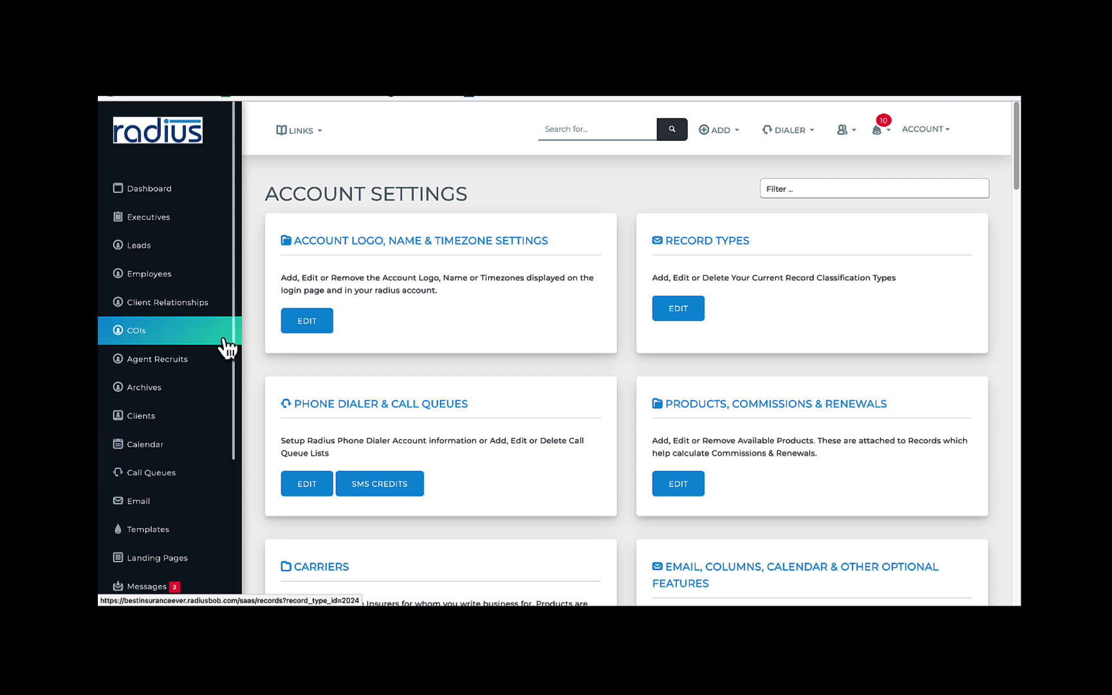
{"action": "left_click", "coordinate": [188, 226]}
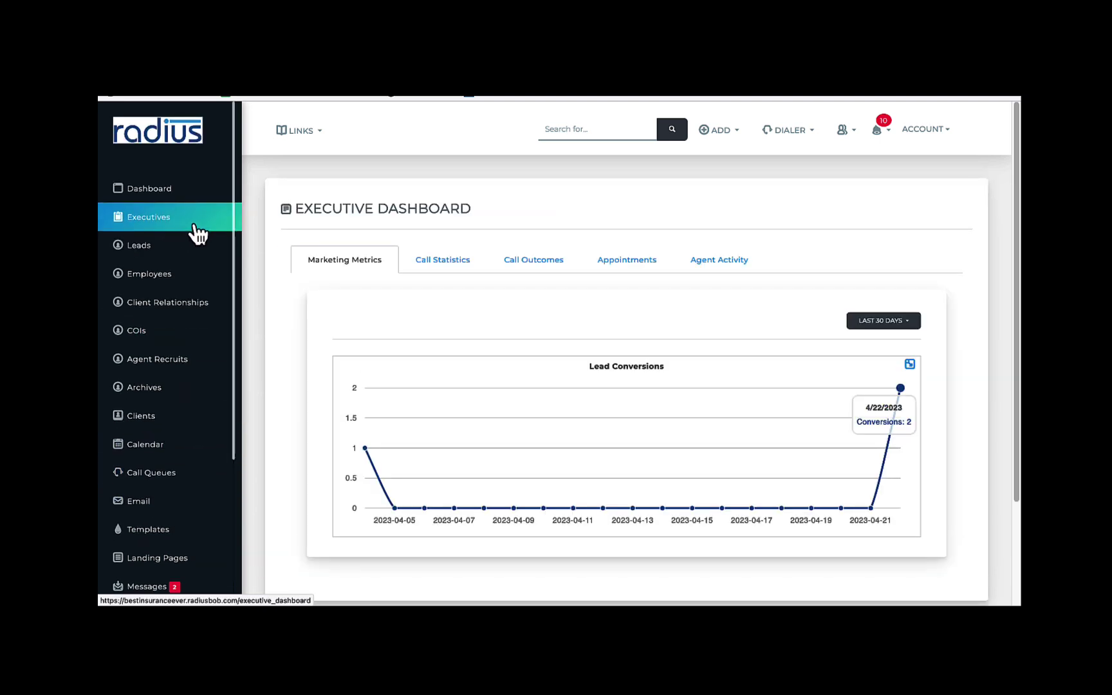
{"action": "left_click", "coordinate": [459, 265]}
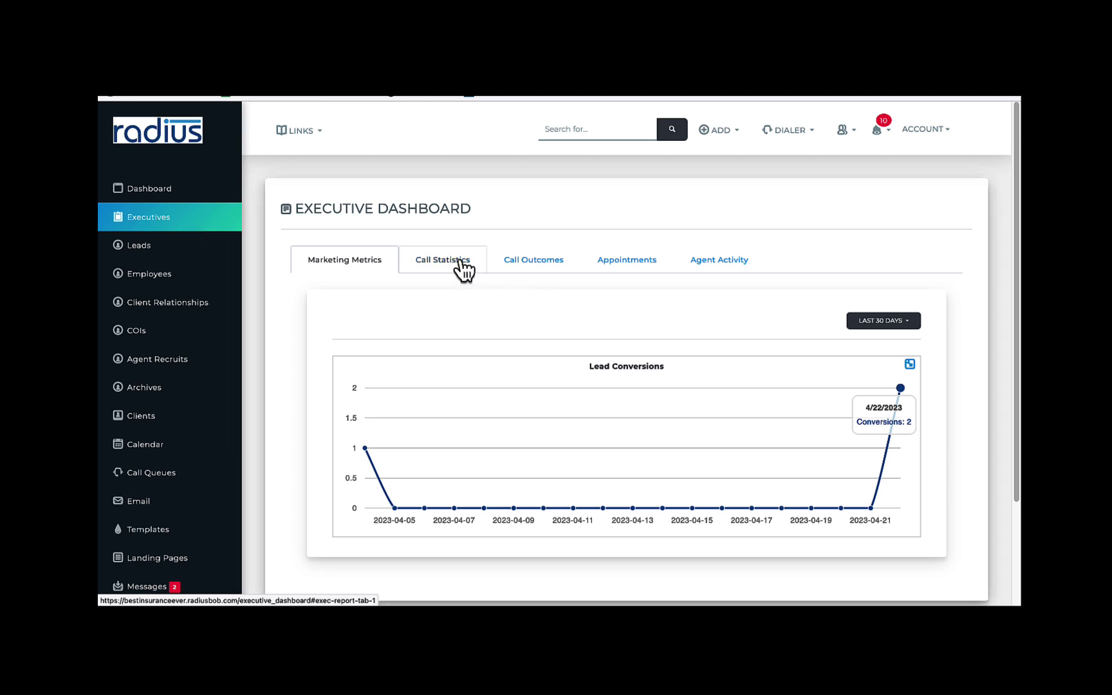
{"action": "left_click", "coordinate": [533, 264]}
{"action": "left_click", "coordinate": [619, 273]}
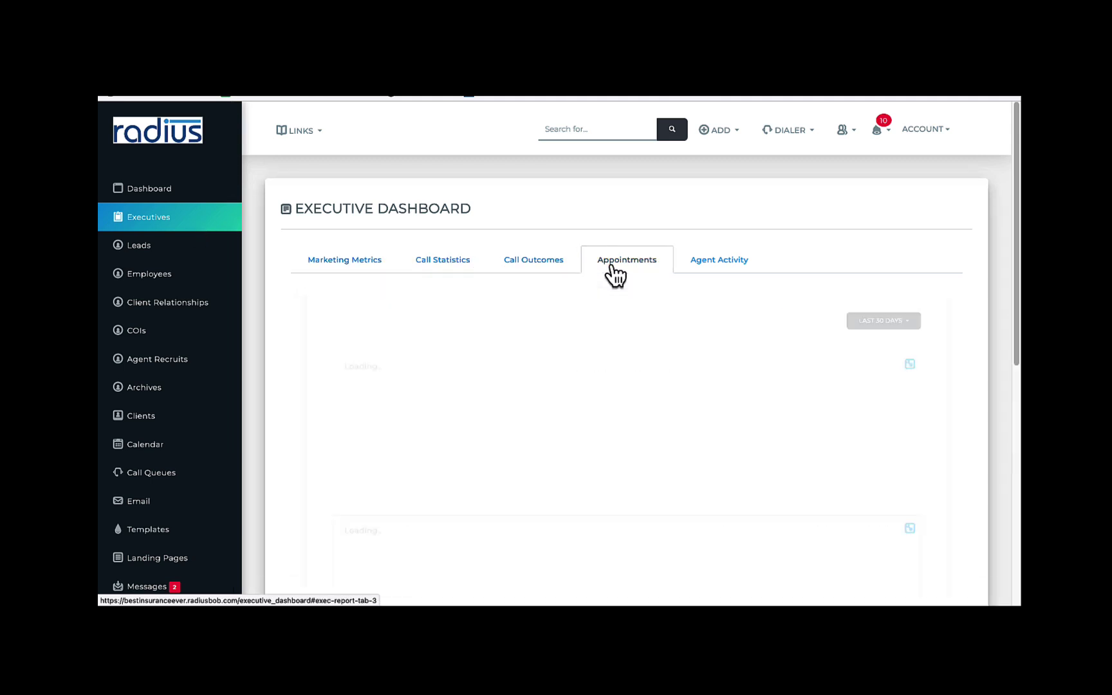
{"action": "left_click", "coordinate": [699, 273]}
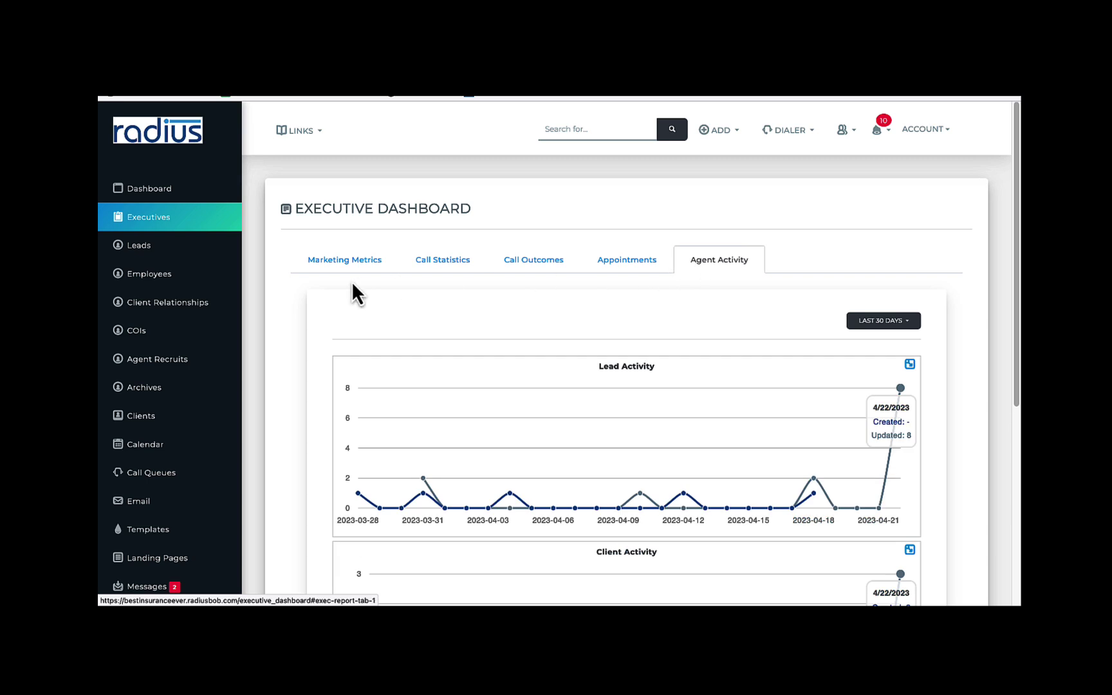
Browse the Agent Recruits and Client Relationships lists, ending on the COIs list
{"action": "left_click", "coordinate": [157, 359]}
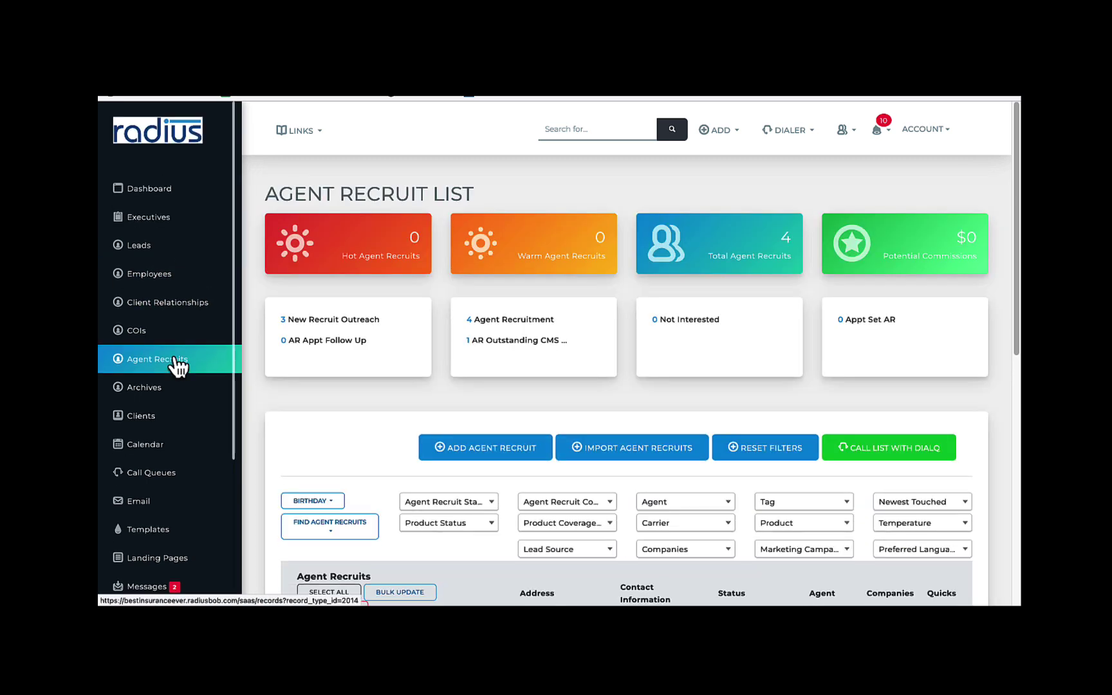
{"action": "left_click", "coordinate": [178, 305]}
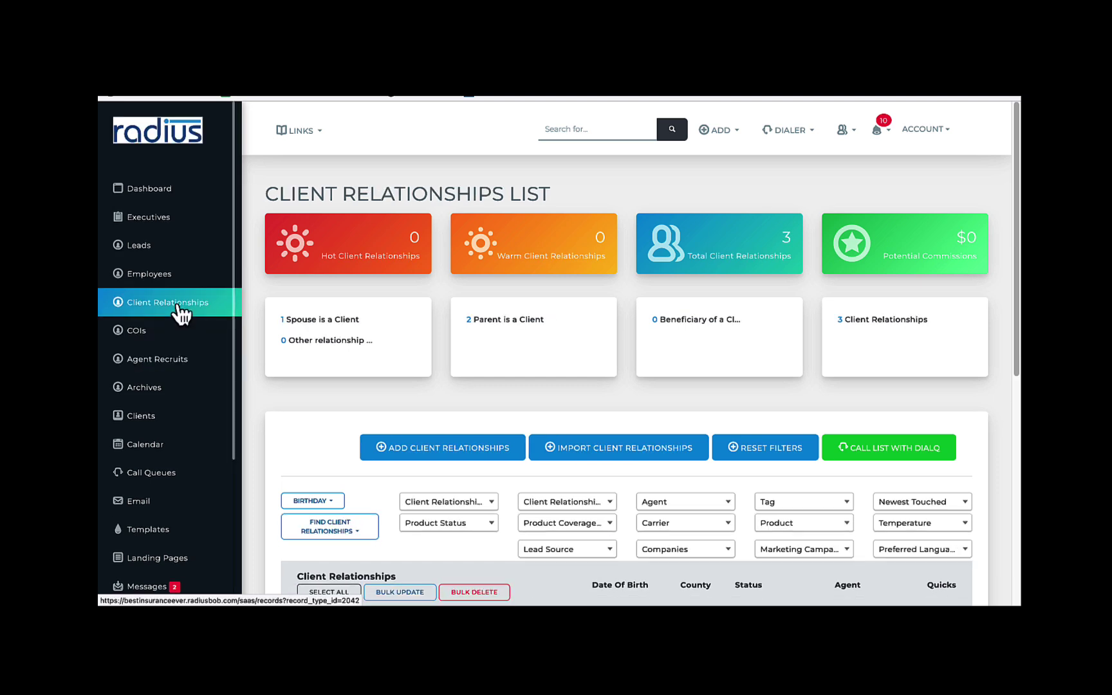
{"action": "left_click", "coordinate": [163, 341]}
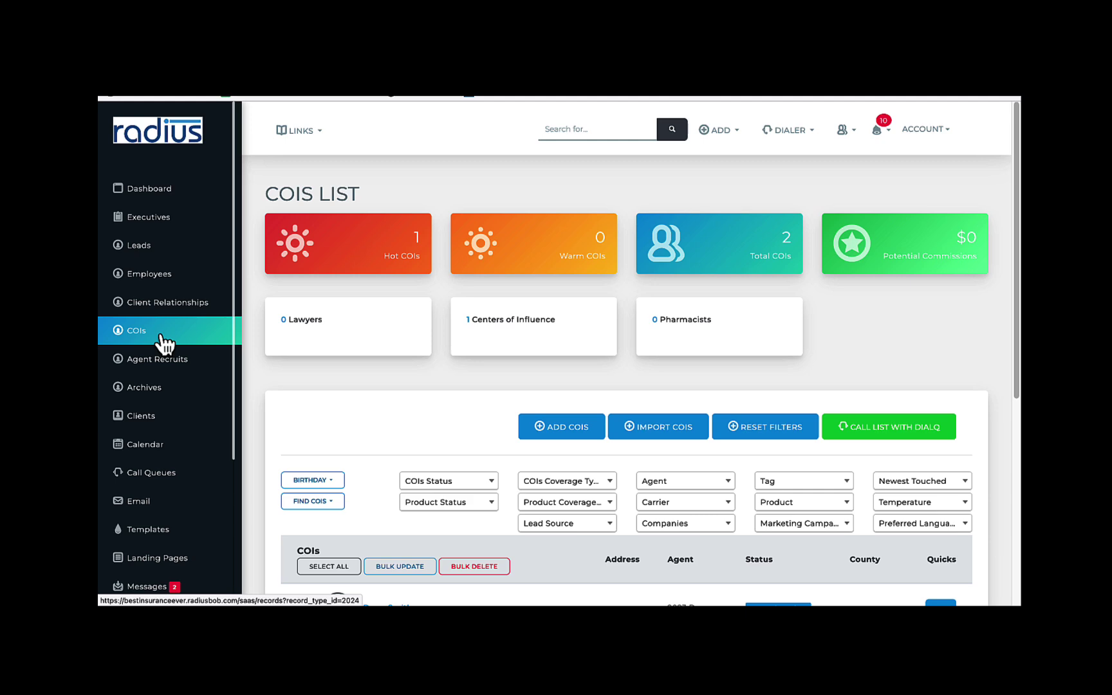
Search all records for 'smith' and scroll through the results
{"action": "left_click", "coordinate": [597, 131]}
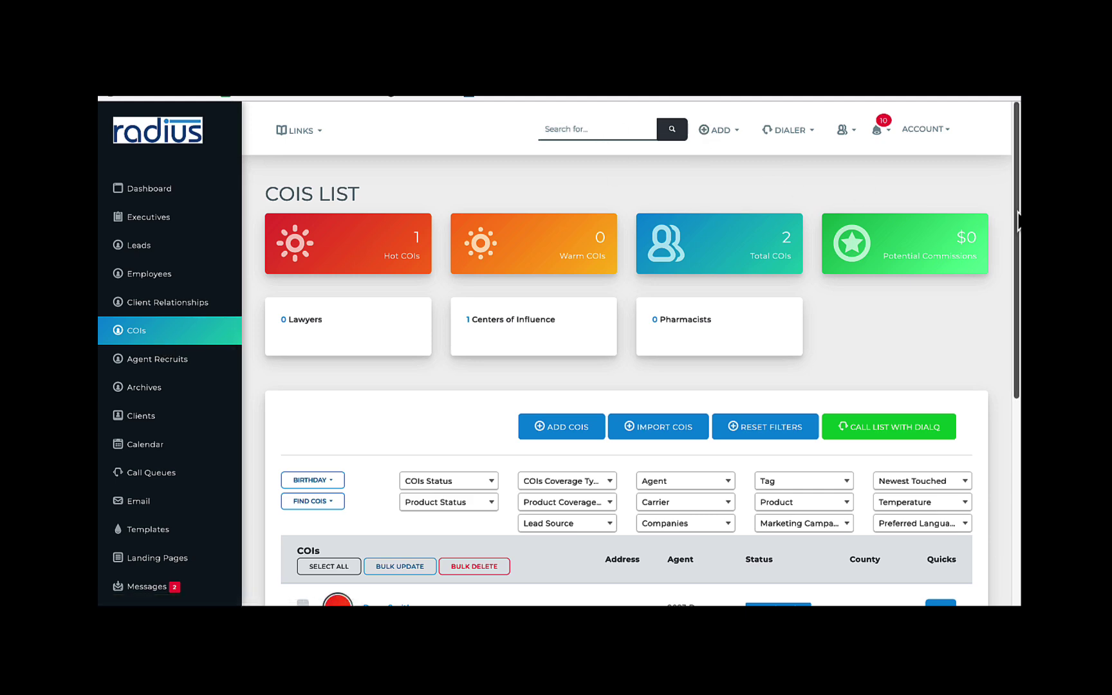
{"action": "type", "text": "smith"}
{"action": "key", "text": "Return"}
{"action": "left_click_drag", "start_coordinate": [1005, 174], "coordinate": [1000, 278]}
Search by phone number 702919, pick the matching suggestion, and view the ADD and DIALER menus
{"action": "left_click", "coordinate": [597, 130]}
{"action": "type", "text": "702919"}
{"action": "left_click", "coordinate": [595, 146]}
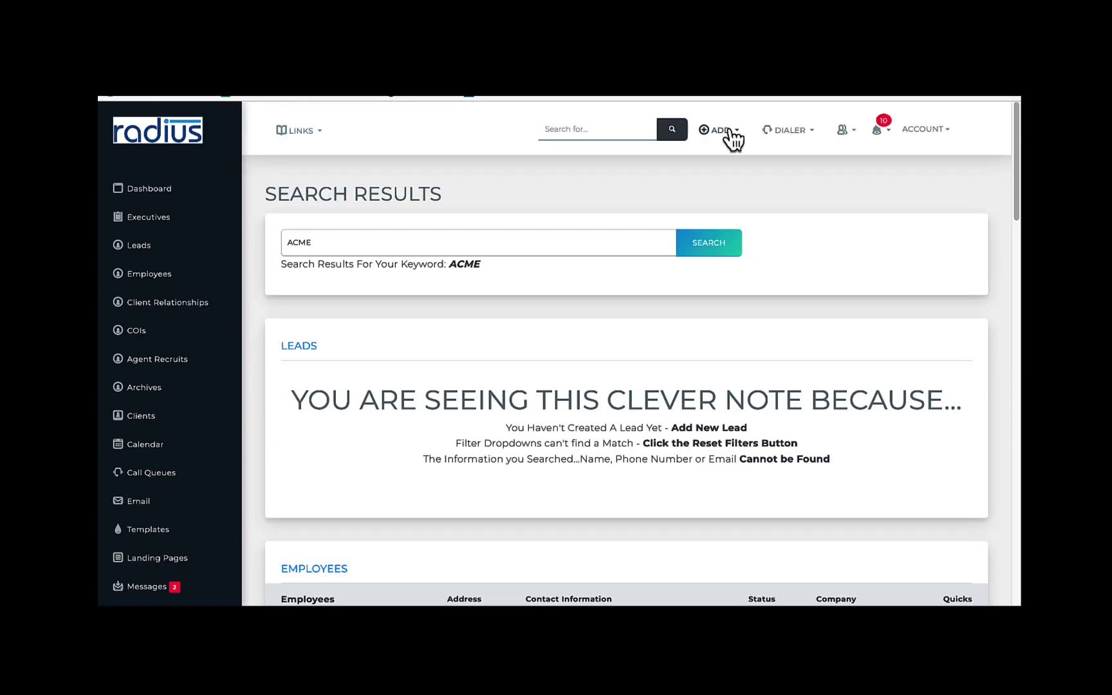
{"action": "left_click", "coordinate": [730, 131]}
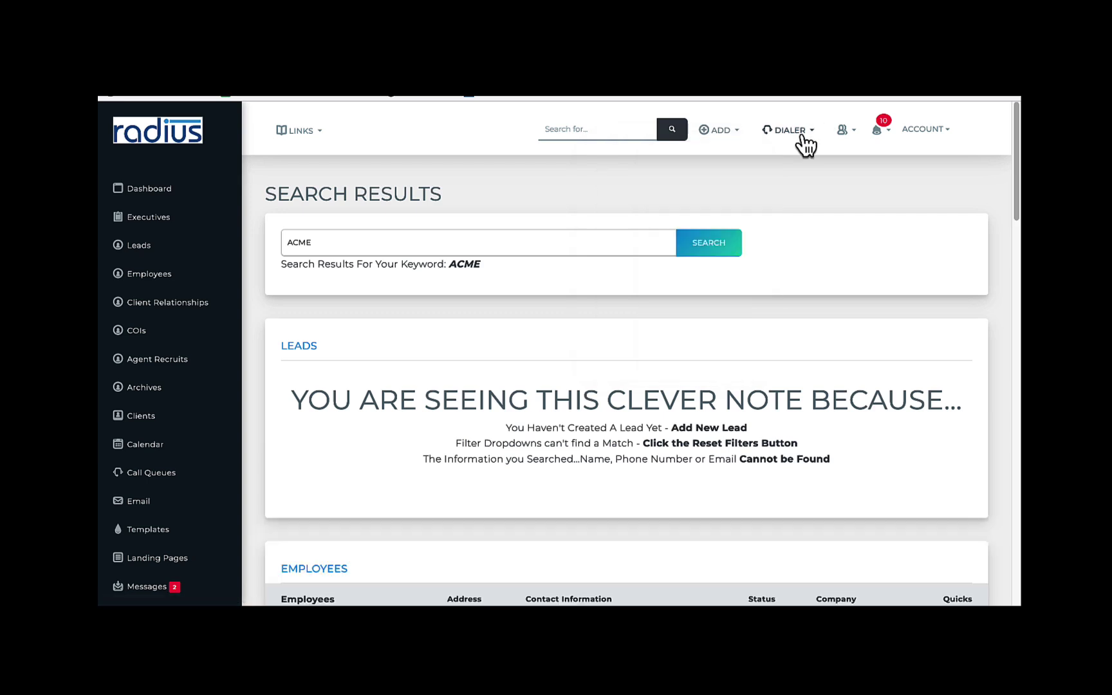
{"action": "mouse_move", "coordinate": [801, 139]}
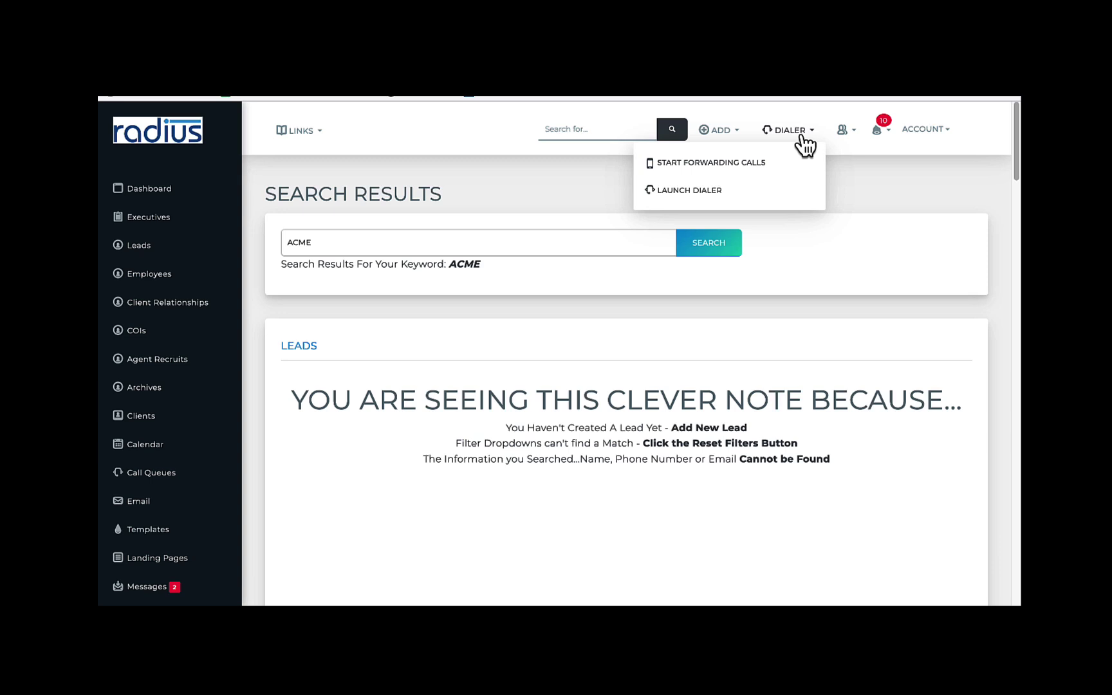
Revisit the Dashboard, view the recently viewed employee record, and check its 10 due tasks
{"action": "left_click", "coordinate": [745, 194]}
{"action": "left_click", "coordinate": [834, 136]}
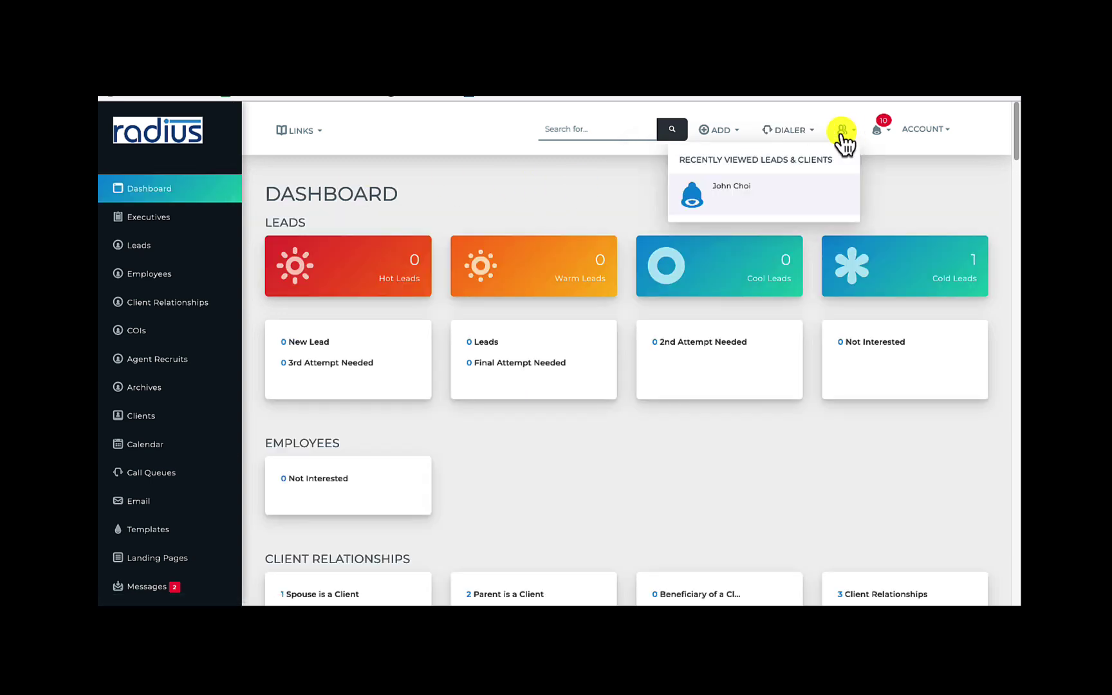
{"action": "left_click", "coordinate": [749, 195]}
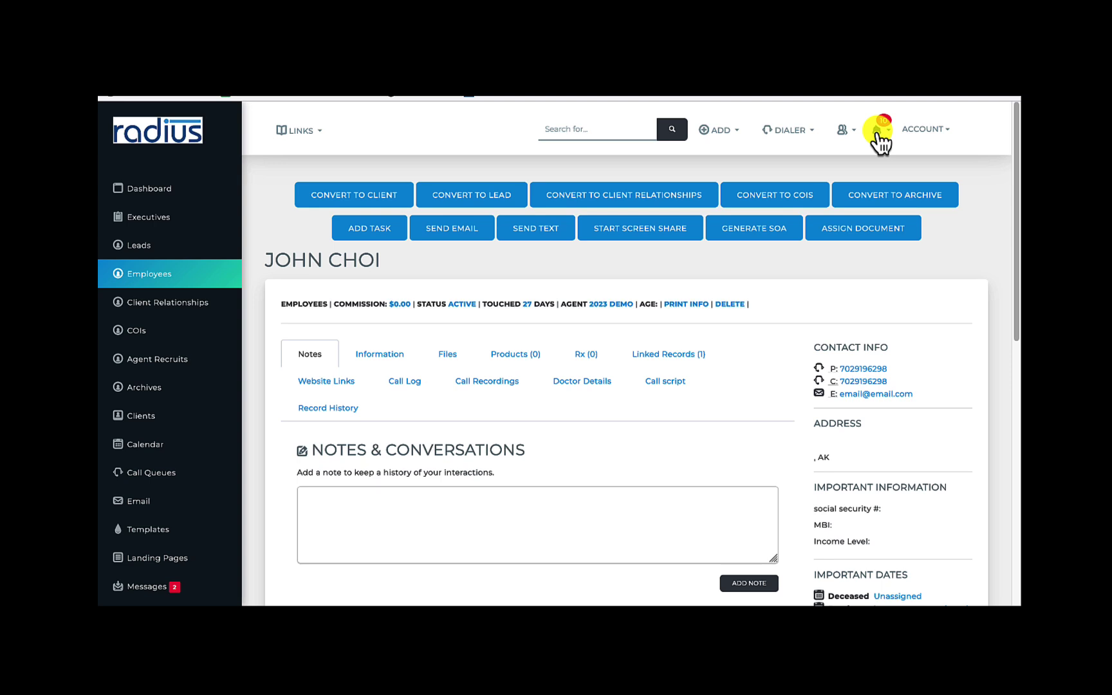
{"action": "left_click", "coordinate": [880, 134]}
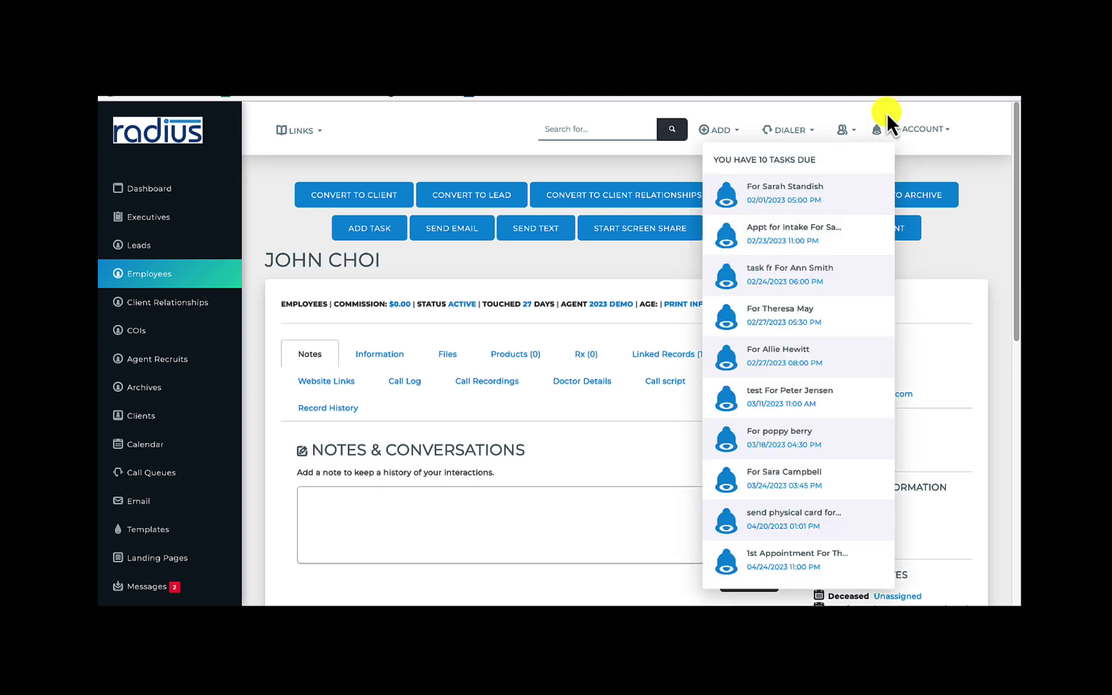
{"action": "left_click", "coordinate": [887, 113]}
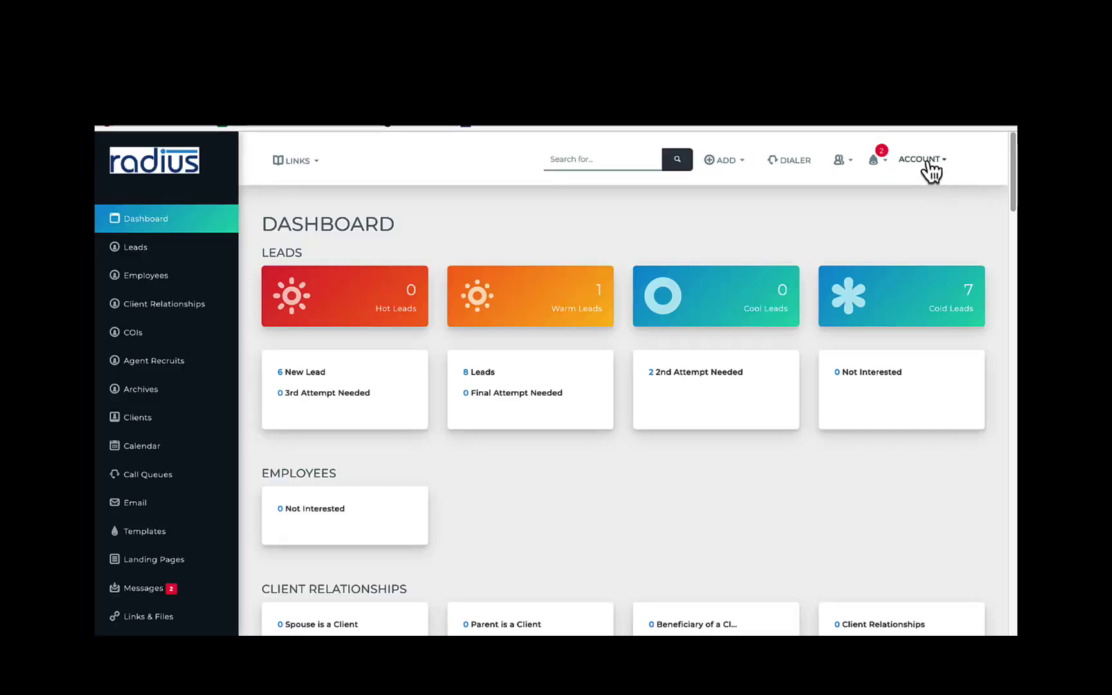
View User Settings under Account > My Information, then reopen the Account menu to reveal Logout
{"action": "left_click", "coordinate": [927, 161]}
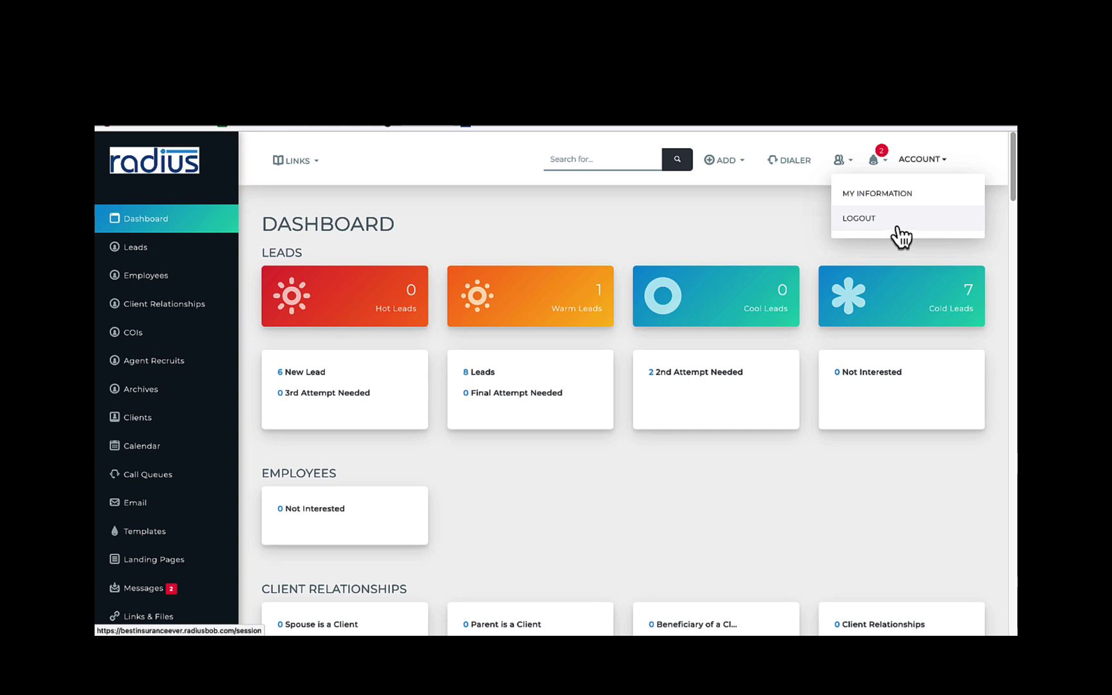
{"action": "left_click", "coordinate": [895, 194]}
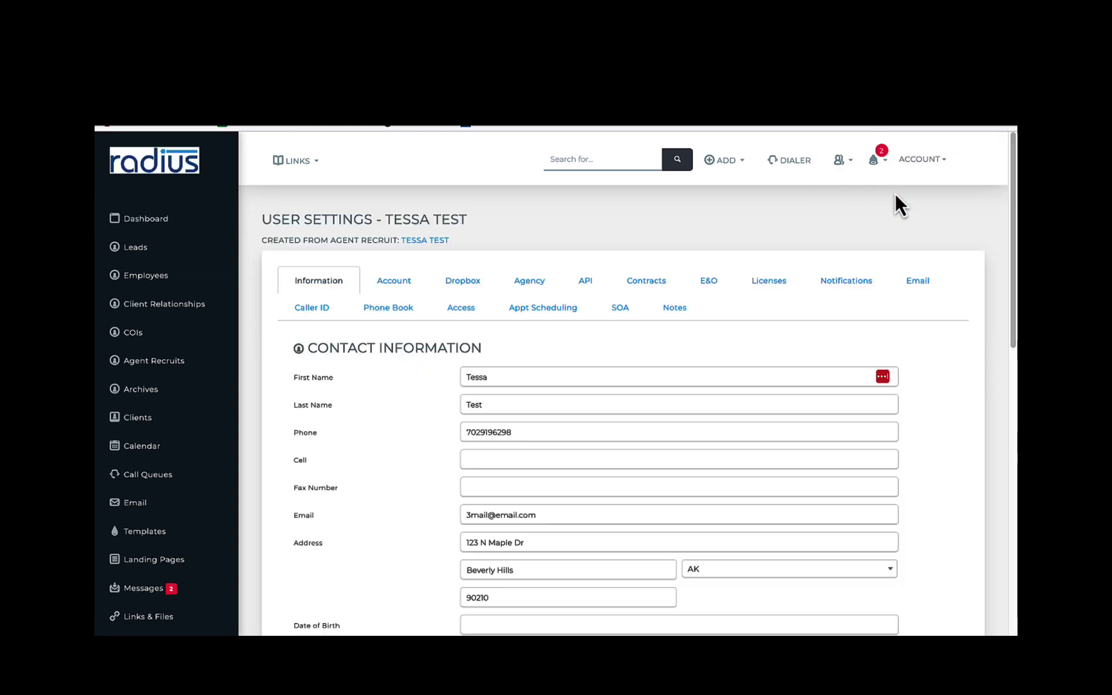
{"action": "left_click", "coordinate": [940, 162]}
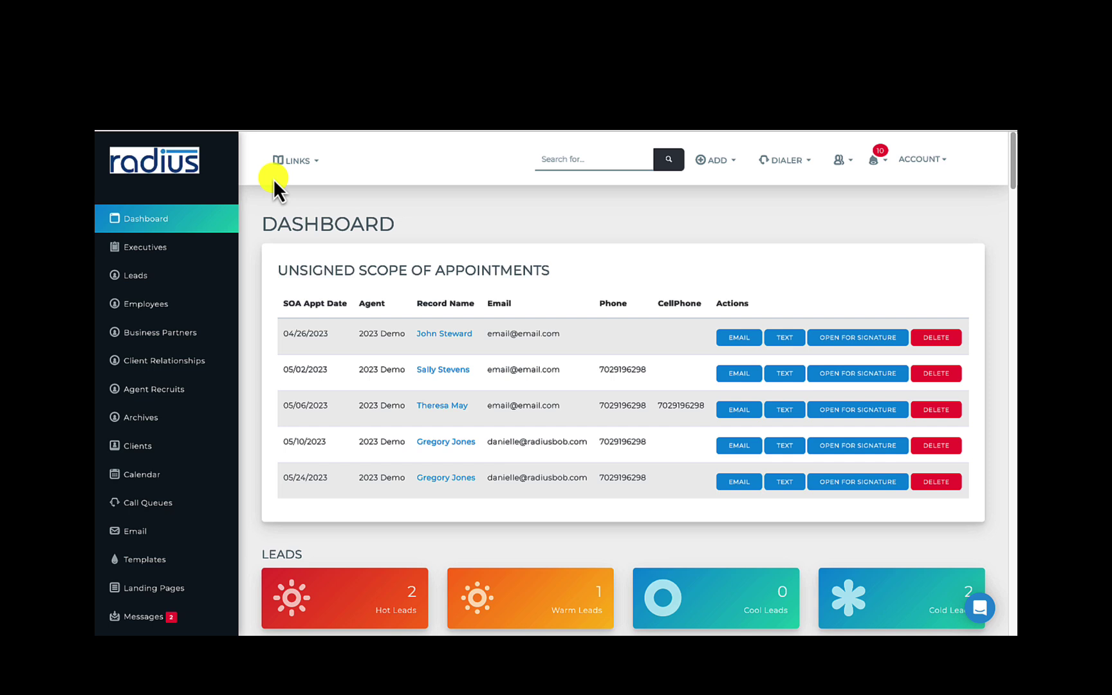
Filter the Lead List to New Lead status, reset all filters, then go to Import Leads
{"action": "left_click", "coordinate": [154, 278]}
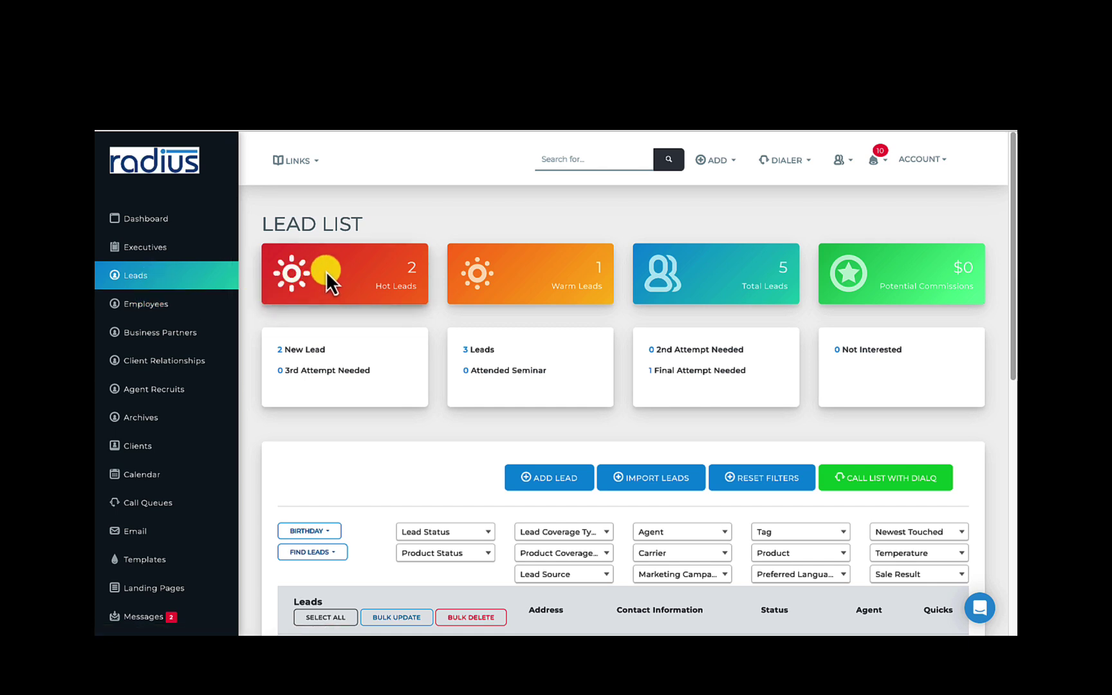
{"action": "left_click", "coordinate": [283, 350]}
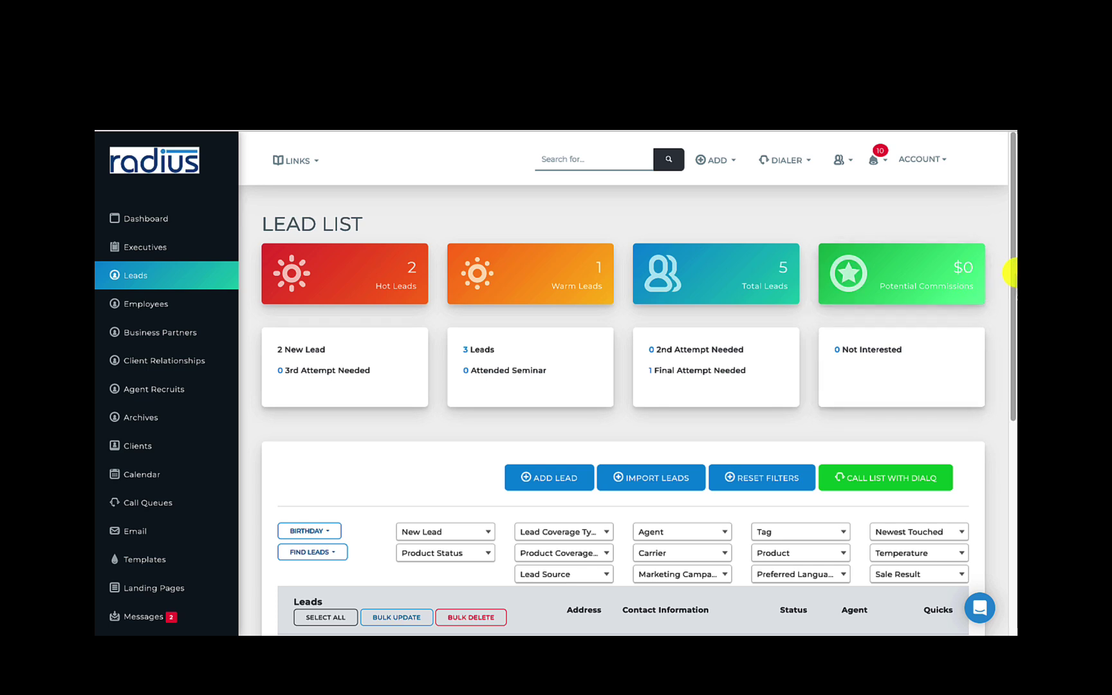
{"action": "scroll", "coordinate": [979, 385], "scroll_direction": "down", "scroll_amount": 3}
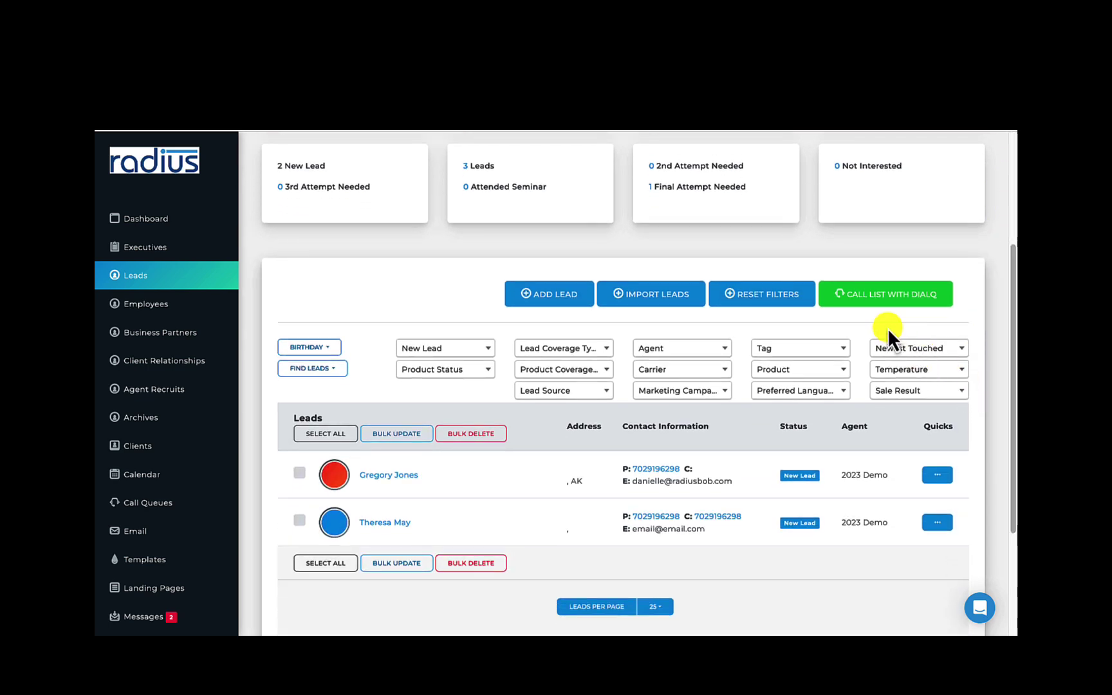
{"action": "left_click", "coordinate": [782, 302]}
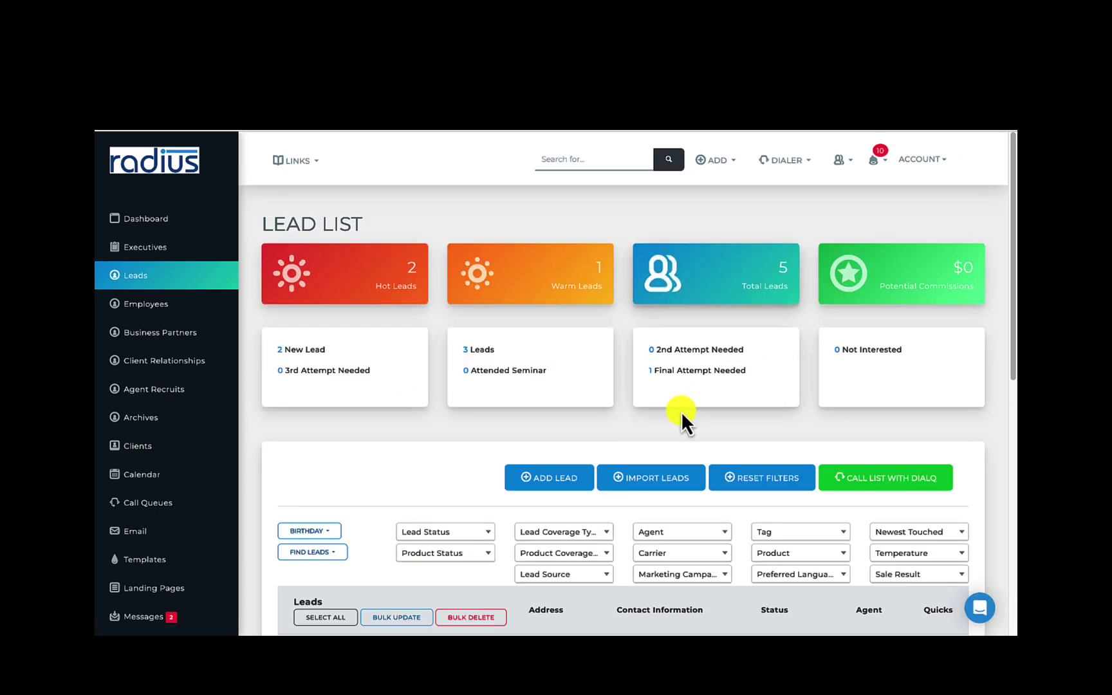
{"action": "left_click", "coordinate": [662, 480]}
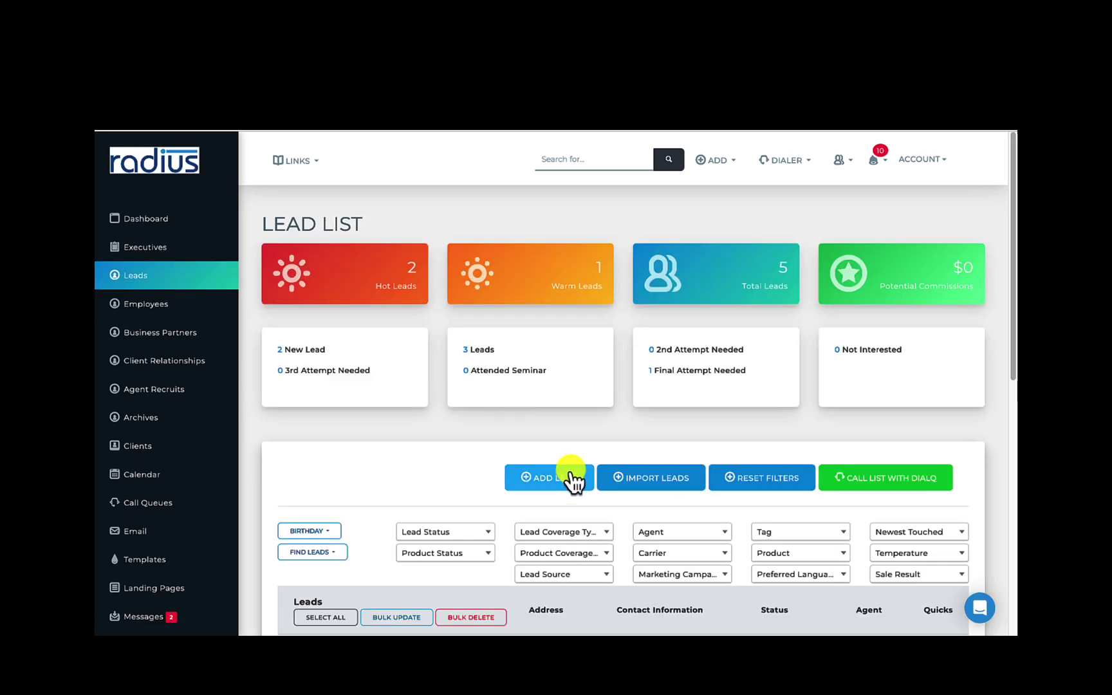
From the Add New Lead form, browse the lead status, agent, product status and lead source filters
{"action": "left_click", "coordinate": [571, 477]}
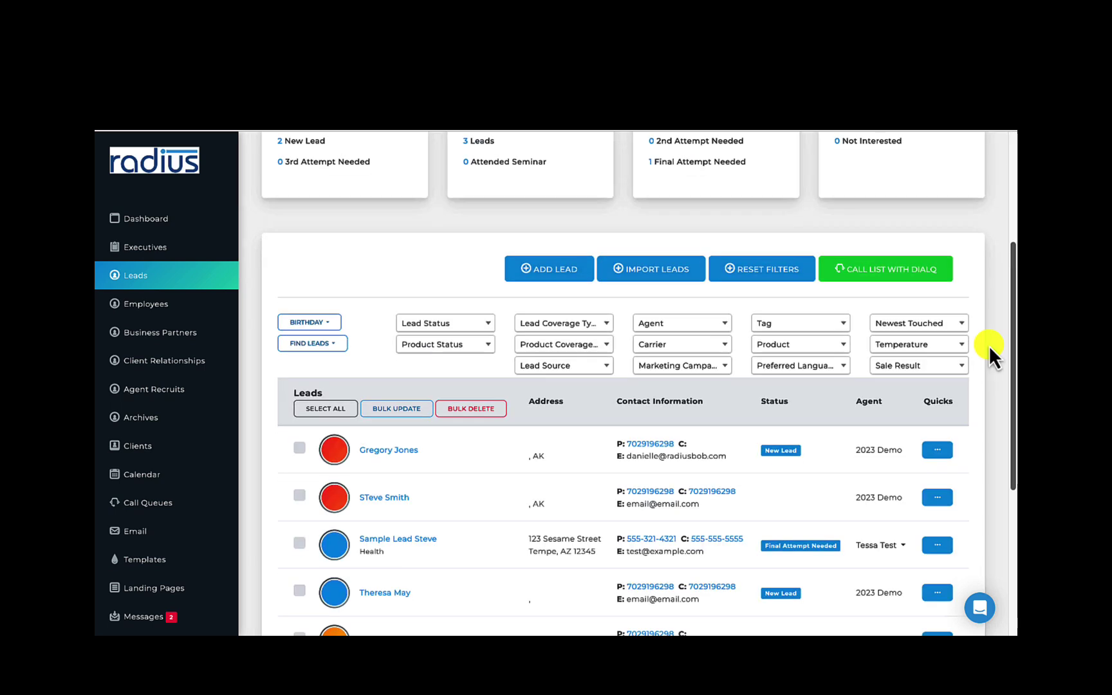
{"action": "scroll", "coordinate": [989, 348], "scroll_direction": "down", "scroll_amount": 1}
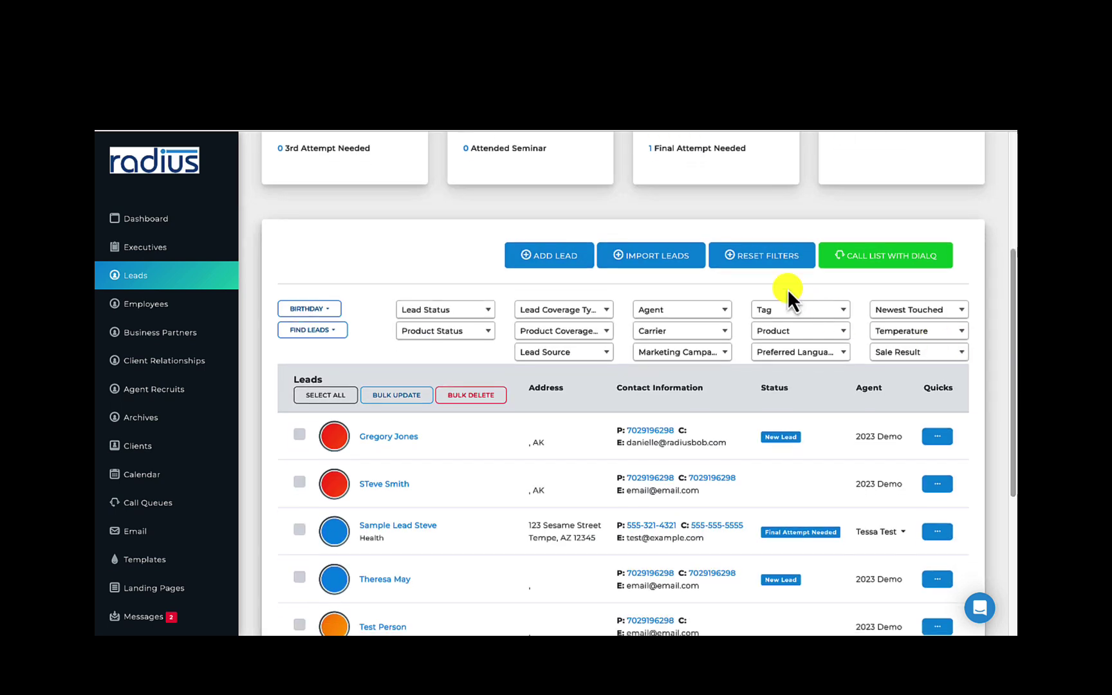
{"action": "left_click", "coordinate": [477, 311]}
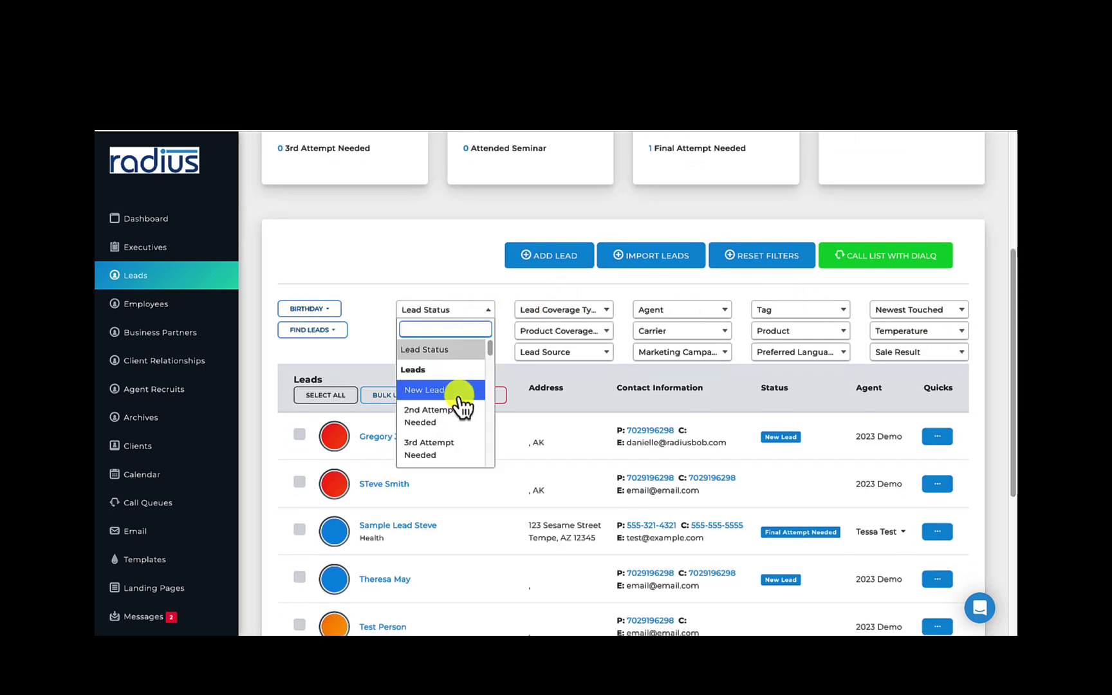
{"action": "left_click", "coordinate": [455, 229]}
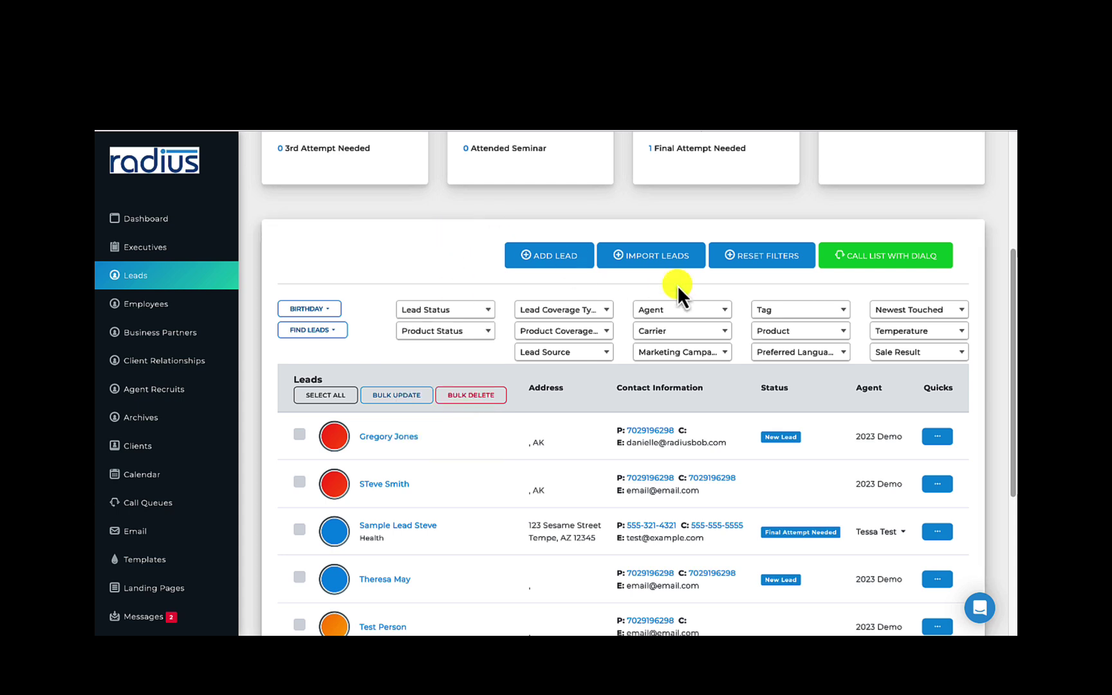
{"action": "left_click", "coordinate": [687, 315]}
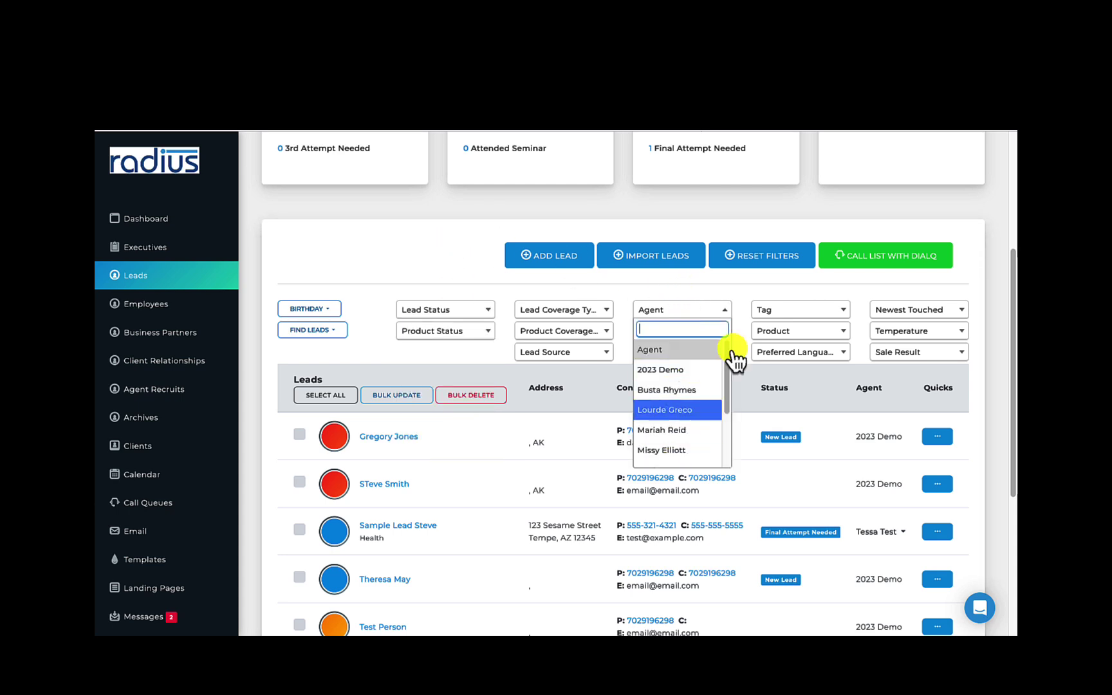
{"action": "left_click", "coordinate": [776, 290]}
{"action": "left_click", "coordinate": [484, 335]}
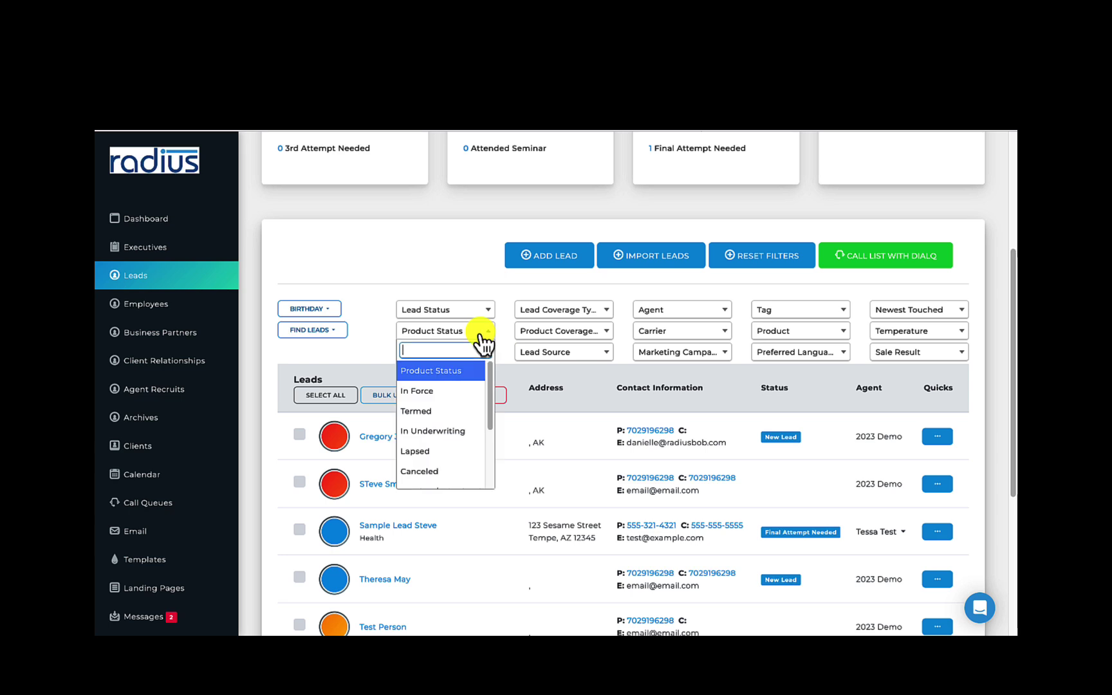
{"action": "left_click", "coordinate": [444, 263]}
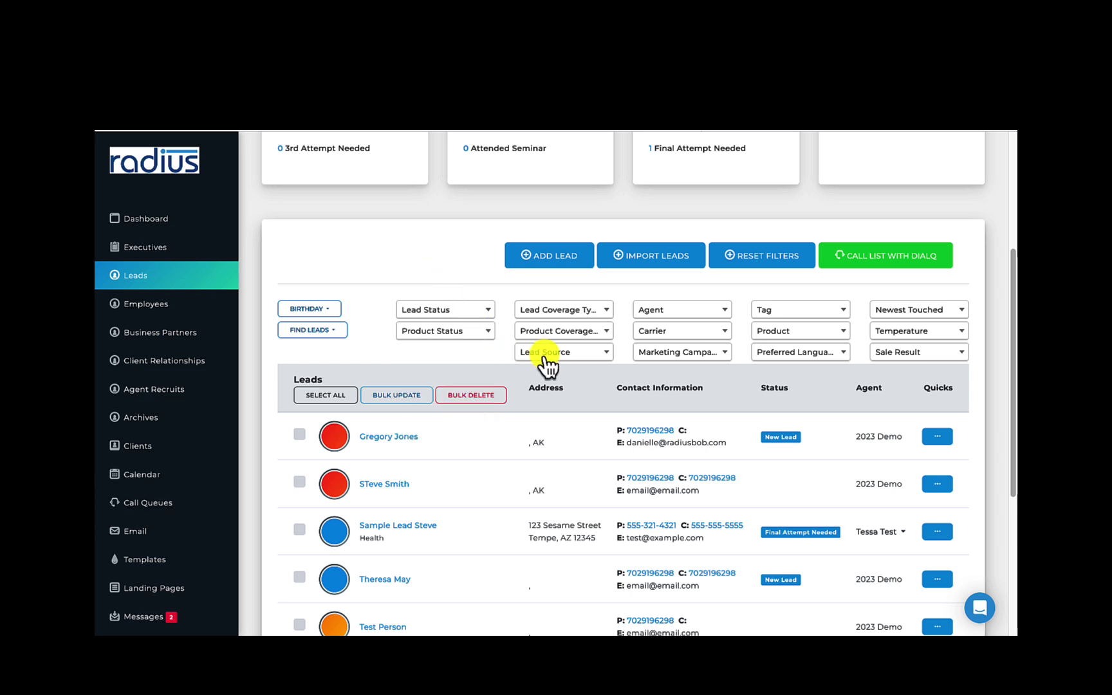
{"action": "left_click", "coordinate": [547, 356]}
{"action": "left_click", "coordinate": [470, 268]}
Search leads by Zip for 12345 using Find Leads
{"action": "left_click", "coordinate": [330, 334]}
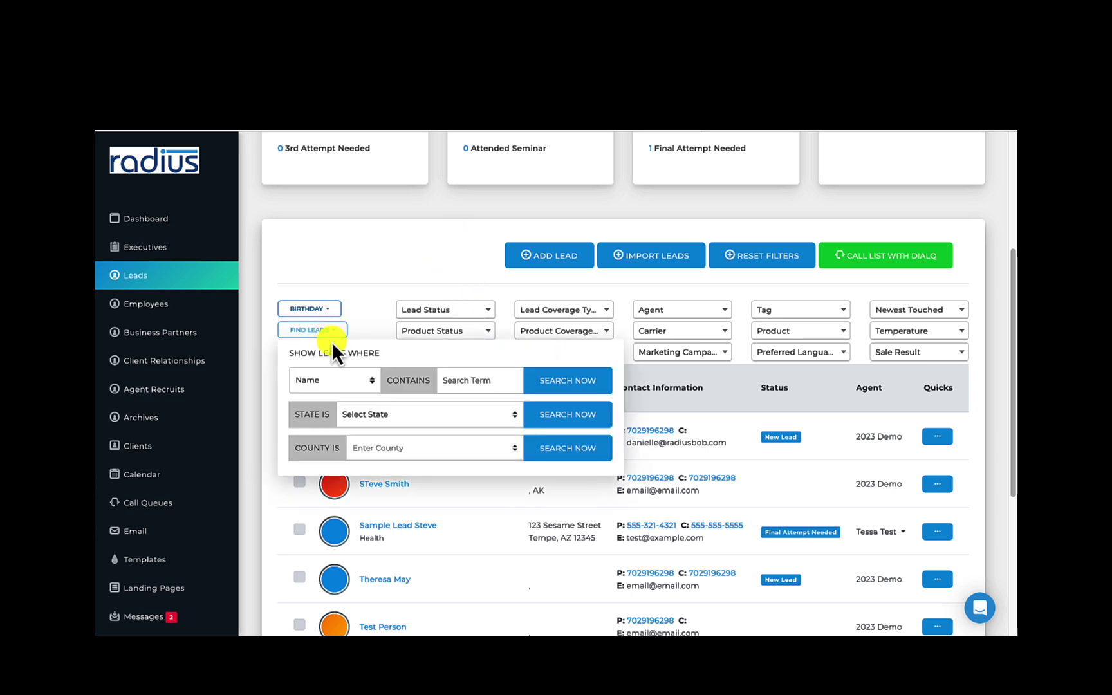
{"action": "left_click", "coordinate": [348, 381]}
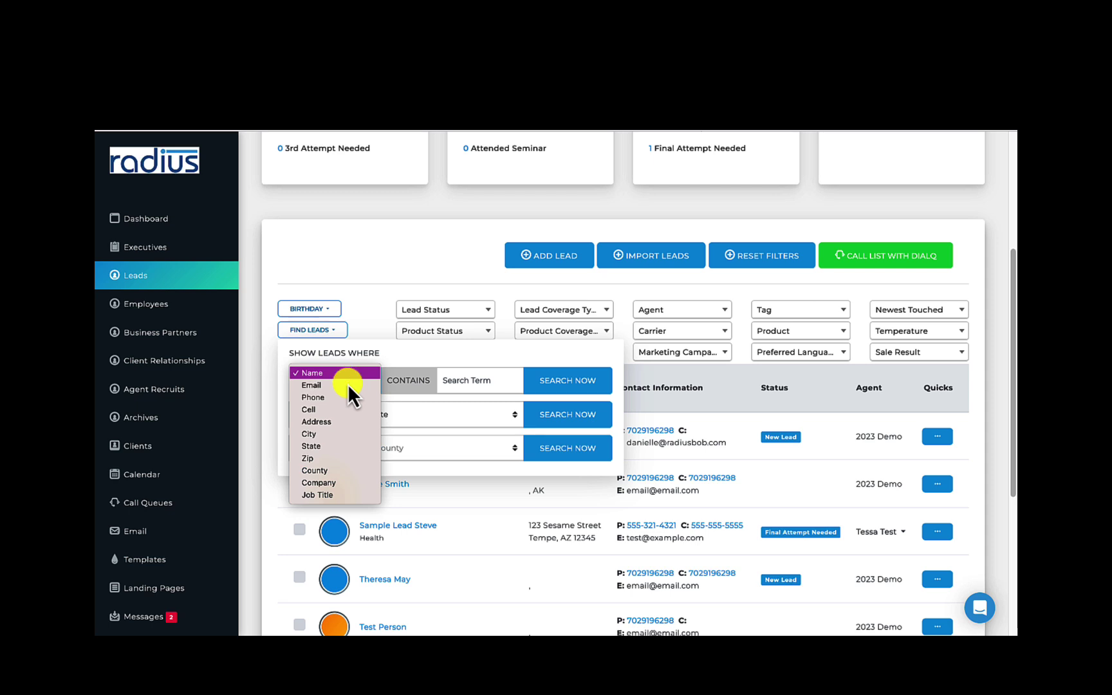
{"action": "left_click", "coordinate": [336, 454]}
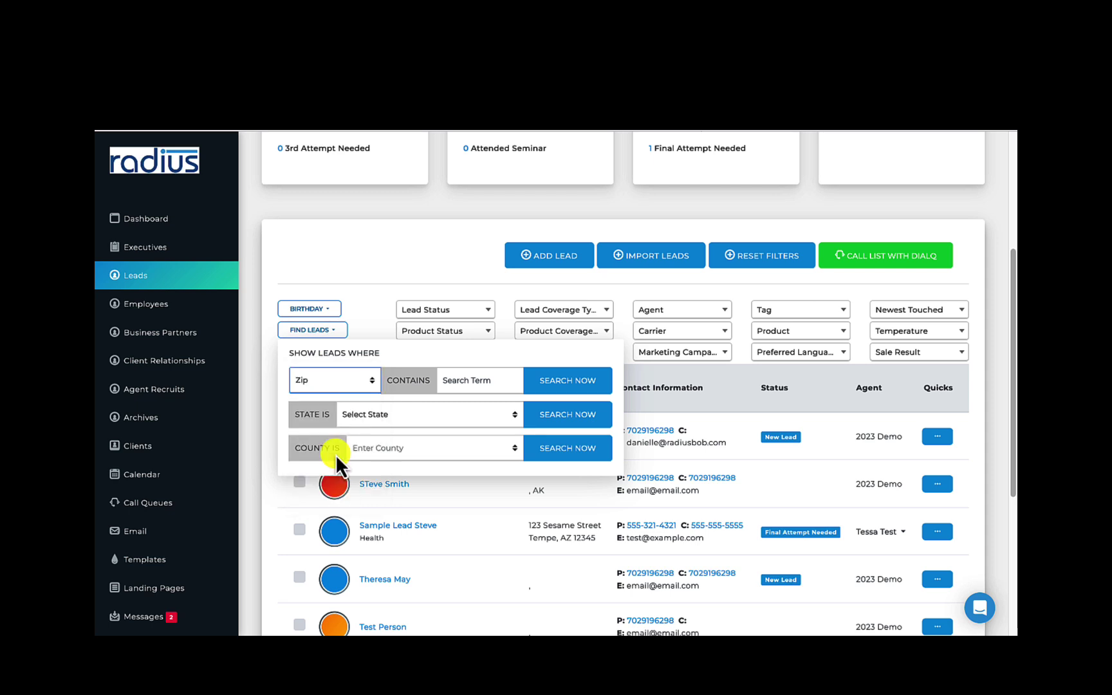
{"action": "left_click", "coordinate": [483, 381]}
{"action": "type", "text": "24"}
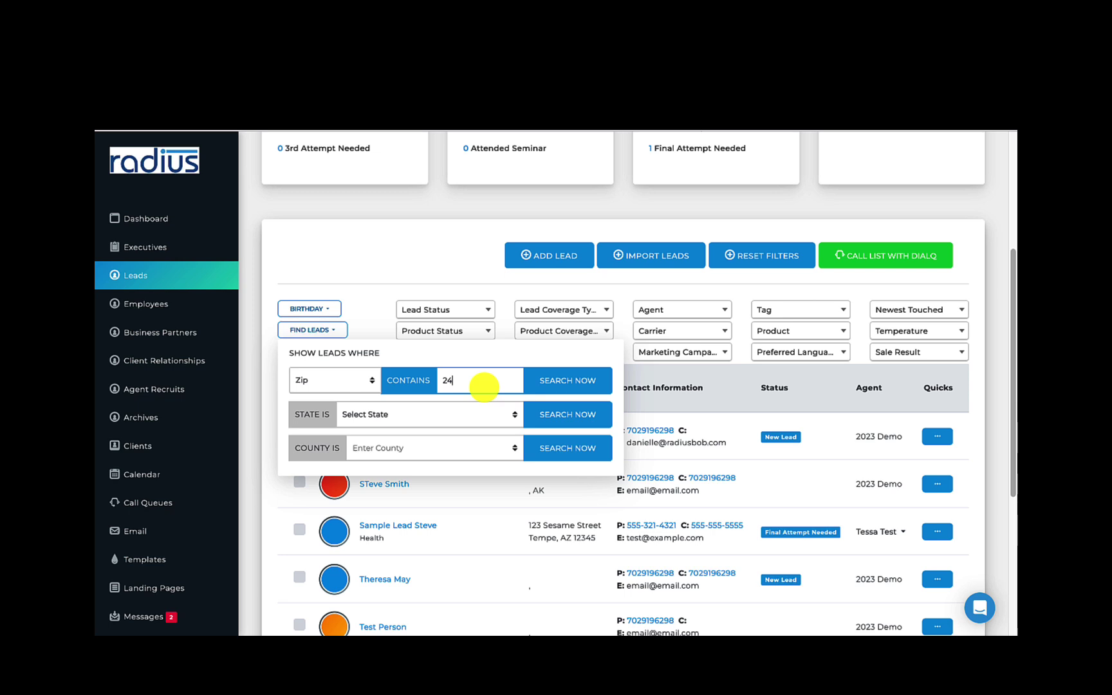
{"action": "type", "text": "35"}
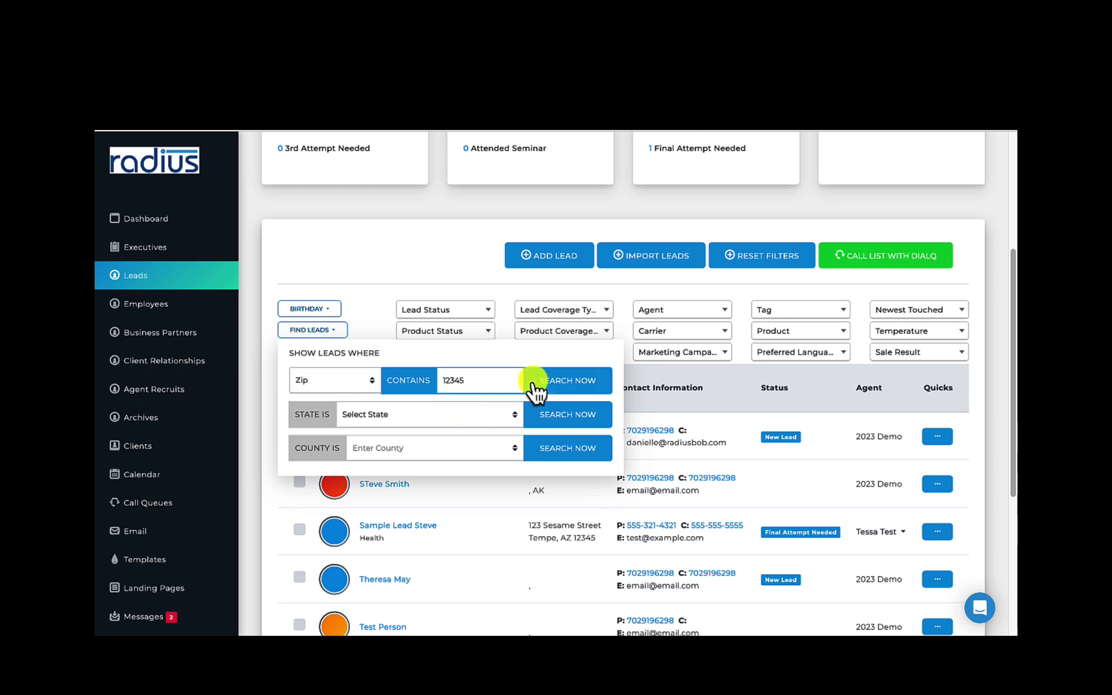
{"action": "left_click", "coordinate": [546, 382]}
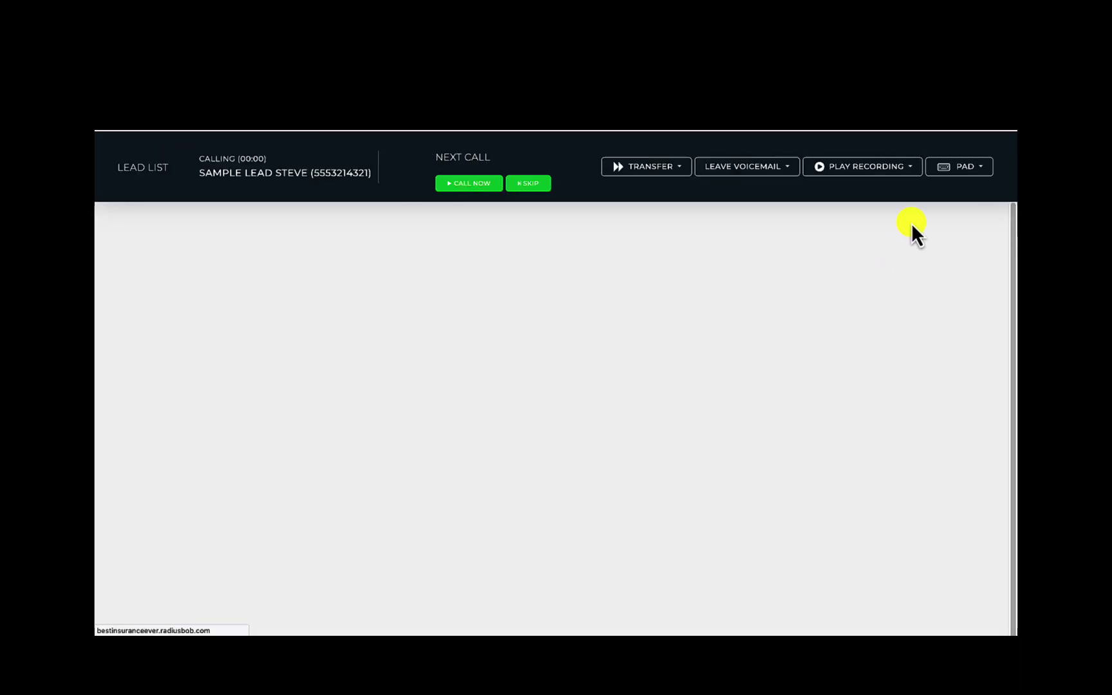
Reset the lead list filters to show all five leads, keeping 25 leads per page
{"action": "scroll", "coordinate": [1005, 392], "scroll_direction": "down", "scroll_amount": 2}
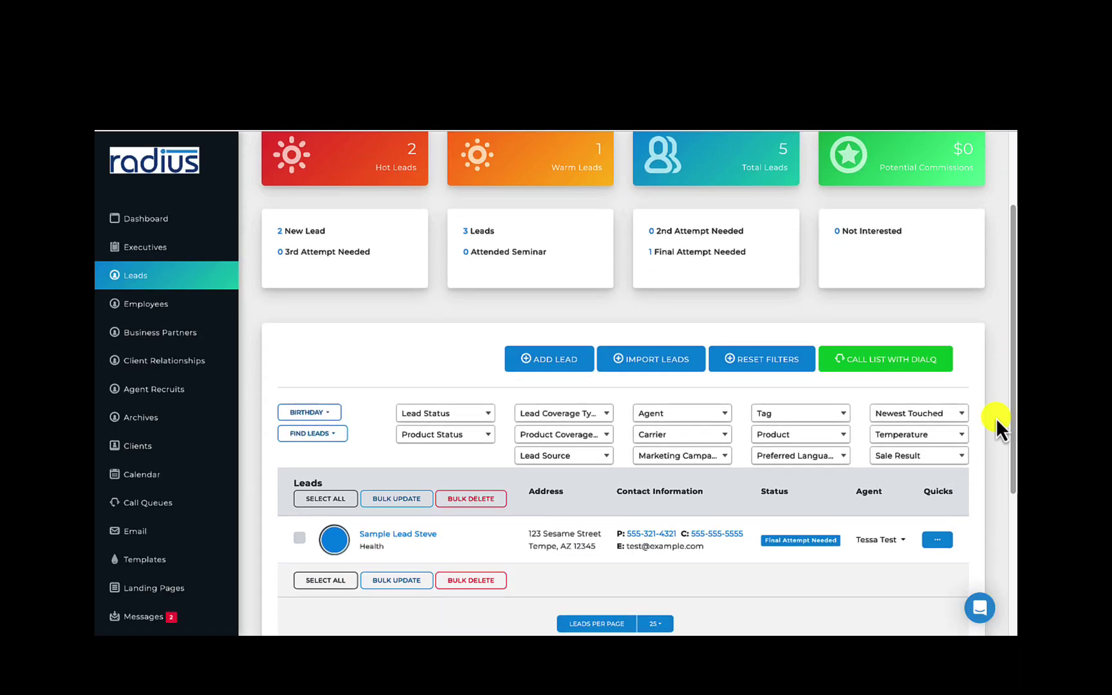
{"action": "left_click", "coordinate": [747, 360]}
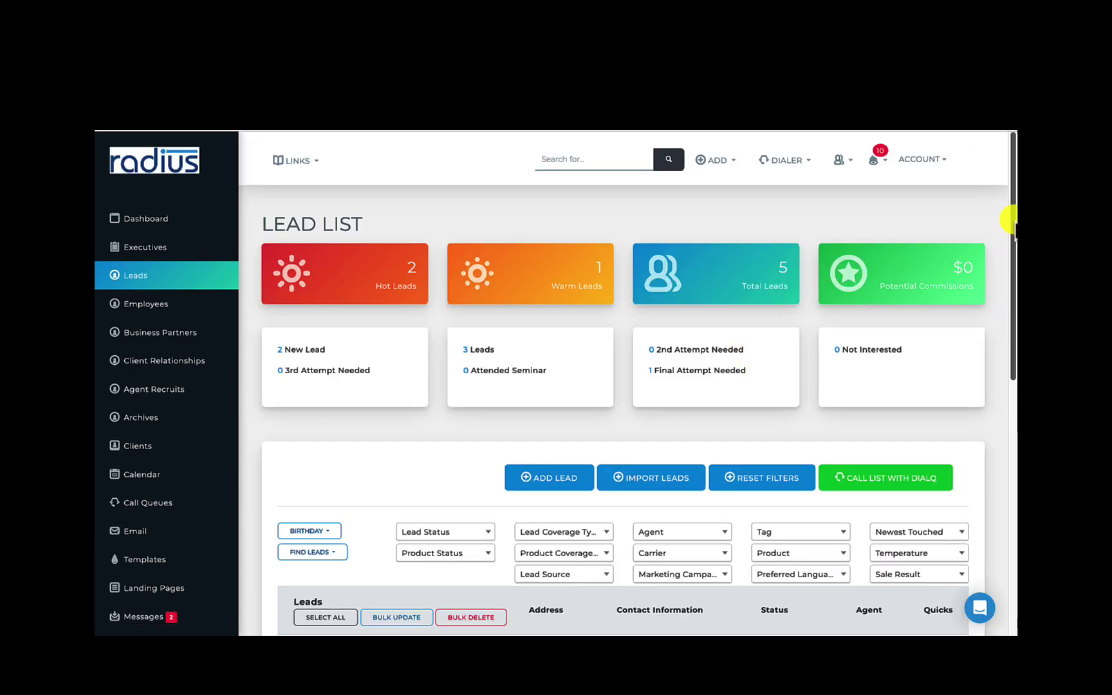
{"action": "left_click_drag", "start_coordinate": [1010, 225], "coordinate": [1010, 244]}
{"action": "scroll", "coordinate": [1006, 249], "scroll_direction": "down", "scroll_amount": 3}
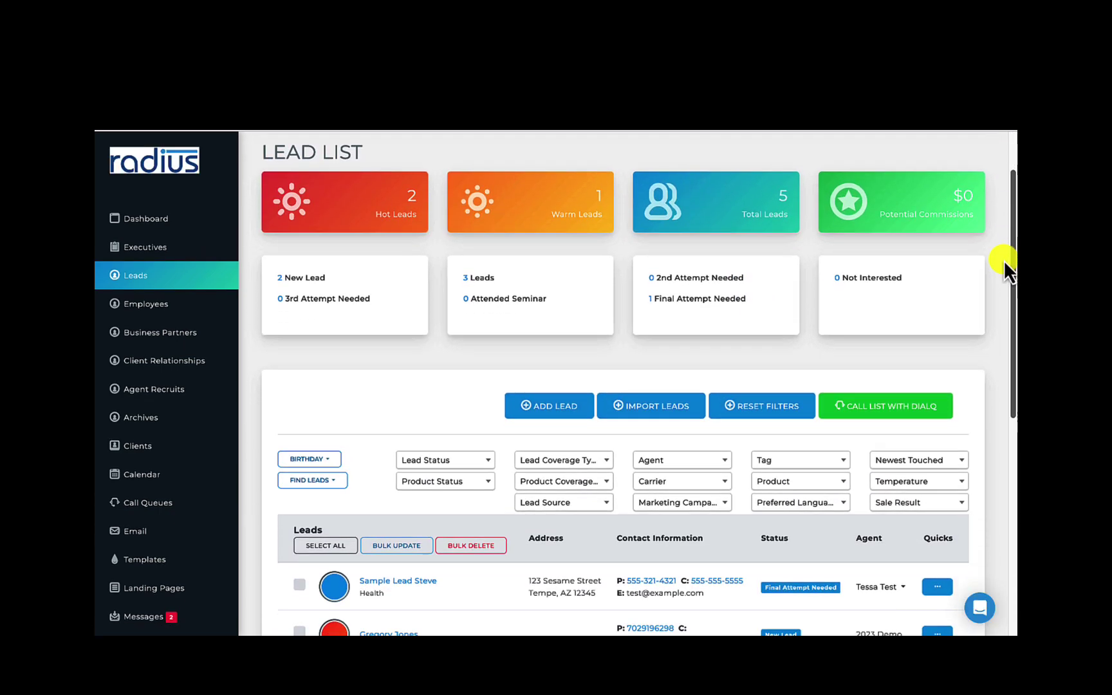
{"action": "scroll", "coordinate": [996, 284], "scroll_direction": "down", "scroll_amount": 10}
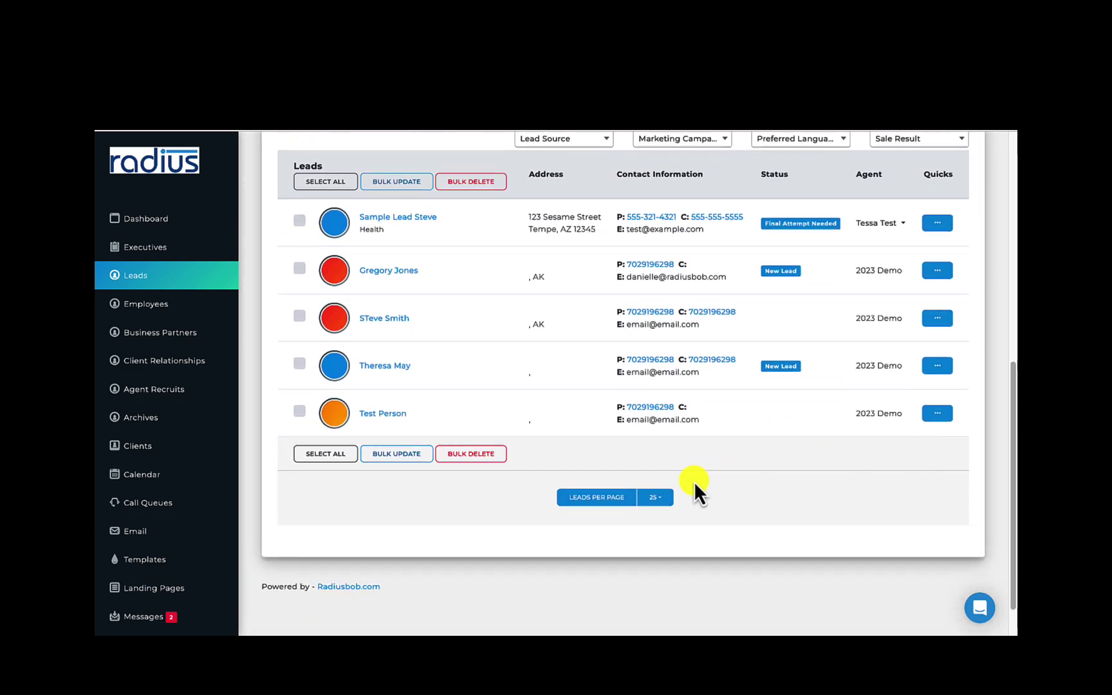
{"action": "left_click", "coordinate": [656, 498]}
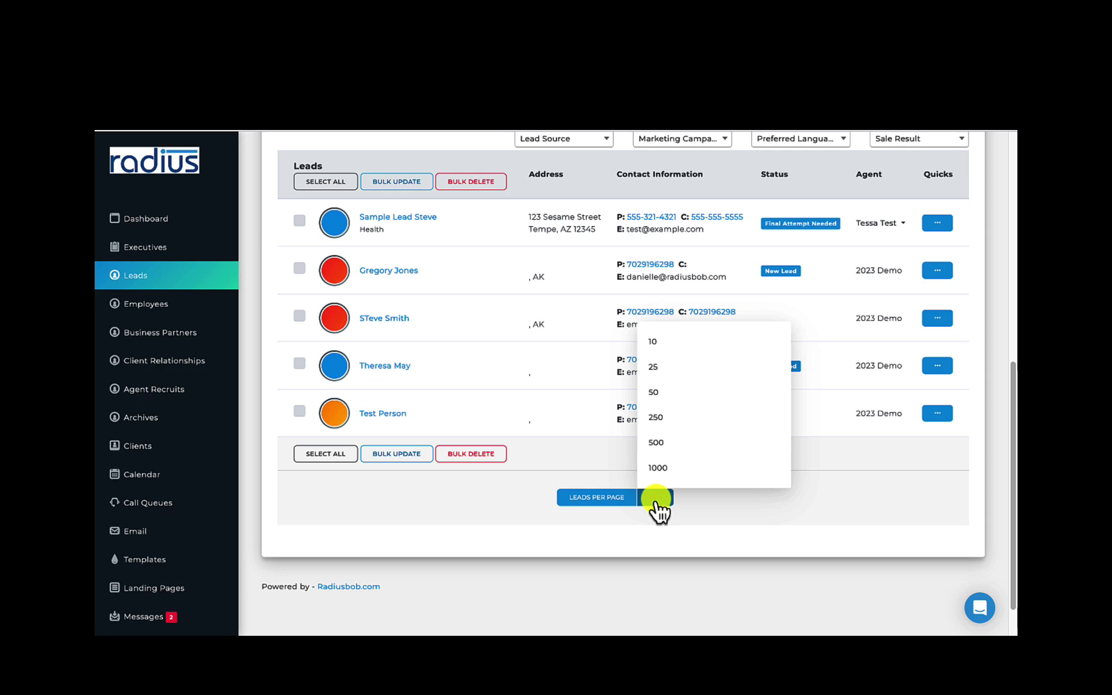
{"action": "left_click", "coordinate": [656, 499]}
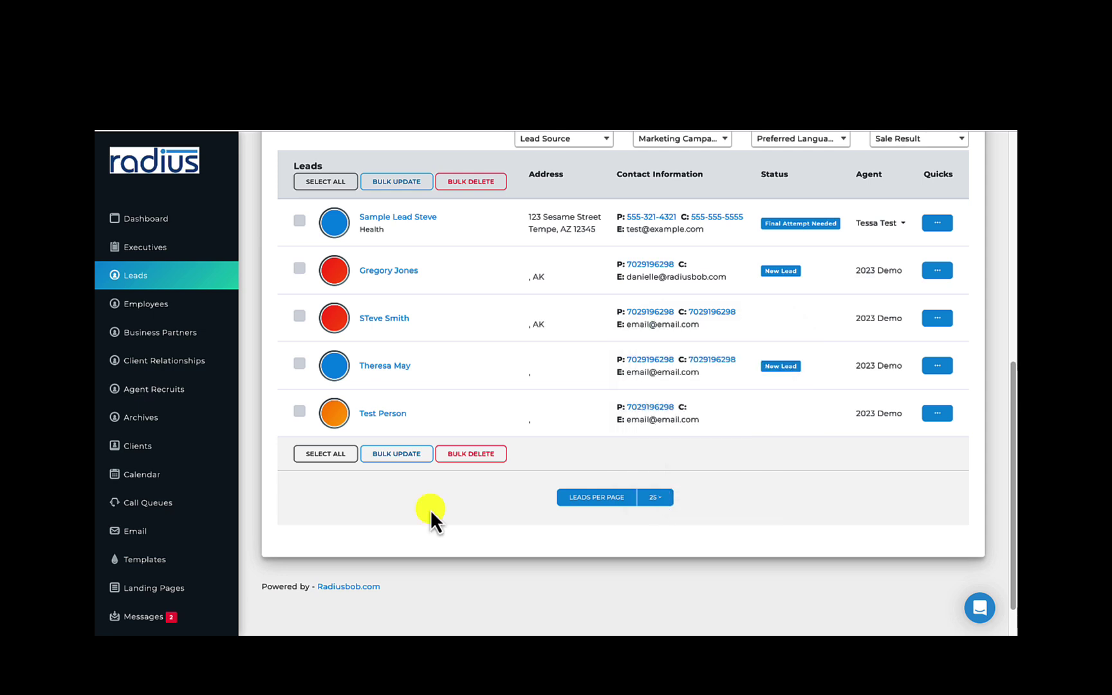
Select all five leads and choose New Lead as the Bulk Update status
{"action": "scroll", "coordinate": [431, 510], "scroll_direction": "up", "scroll_amount": 2}
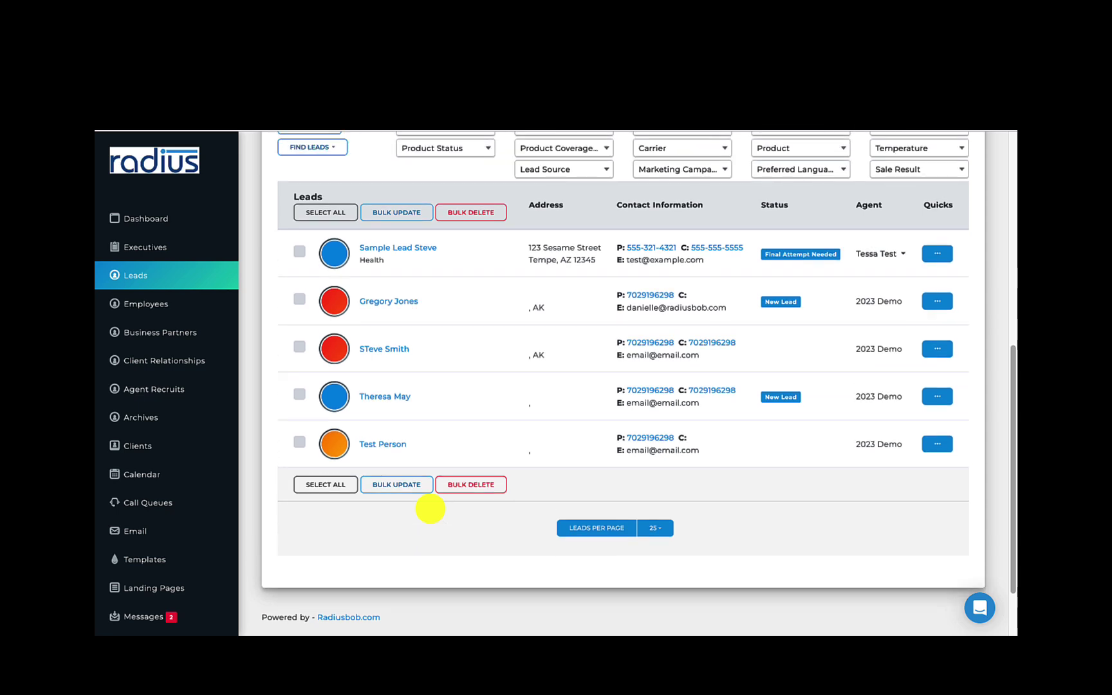
{"action": "left_click", "coordinate": [327, 246]}
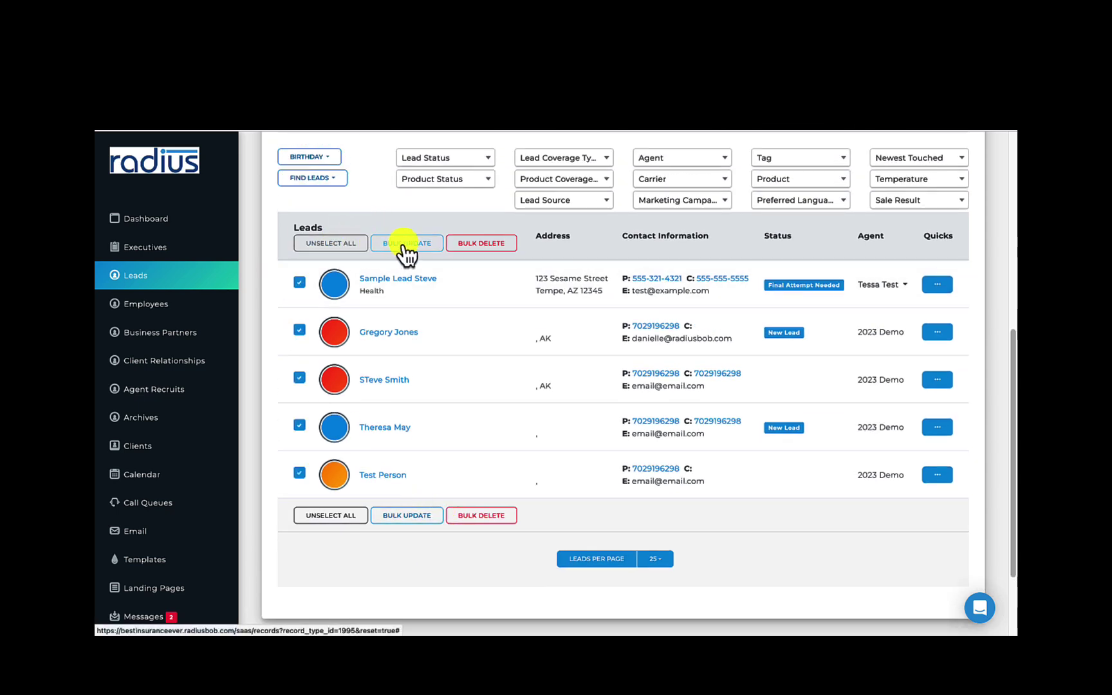
{"action": "left_click", "coordinate": [403, 244]}
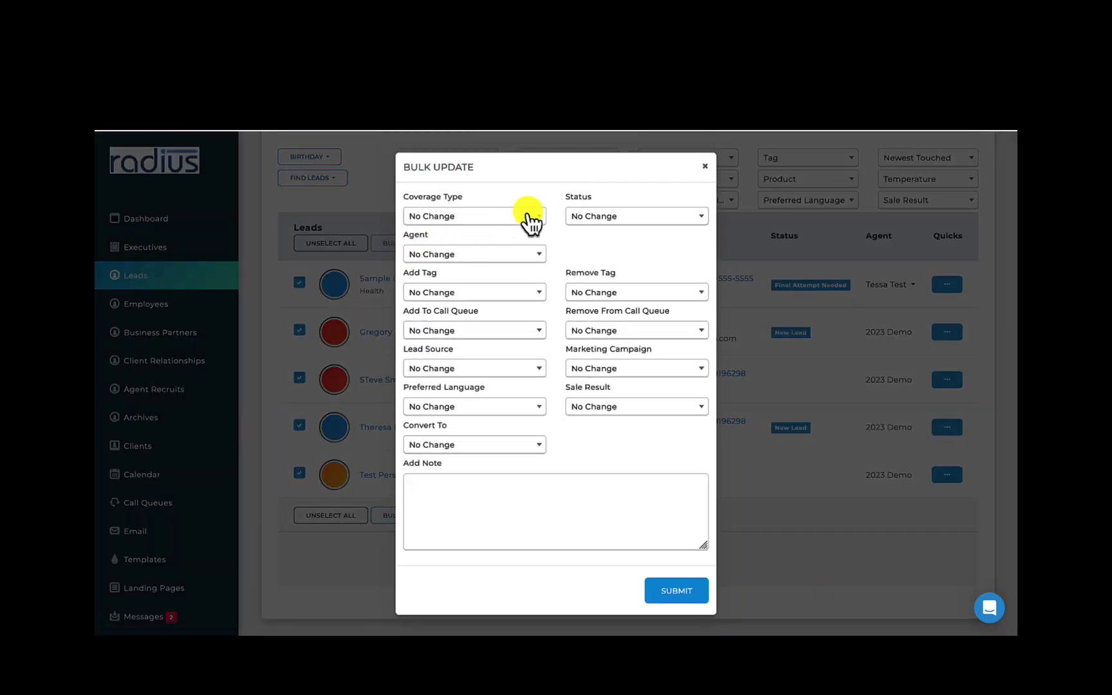
{"action": "left_click", "coordinate": [607, 216]}
{"action": "left_click", "coordinate": [596, 296]}
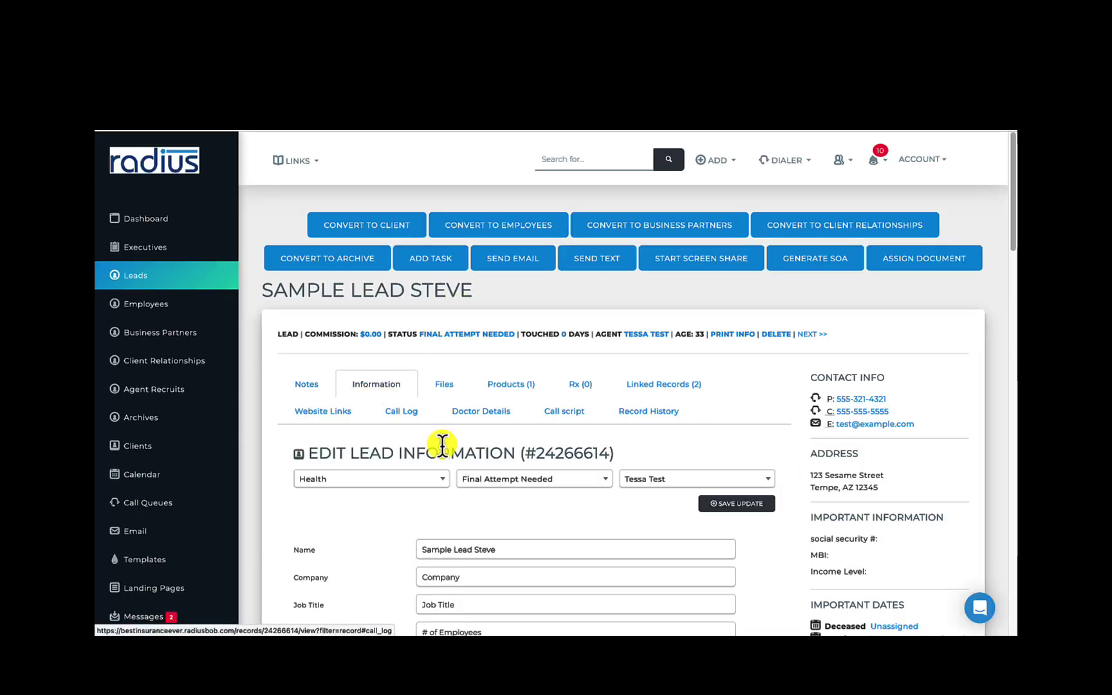
Set Sample Lead Steve's status to Deceased
{"action": "left_click", "coordinate": [487, 484]}
{"action": "type", "text": "dece"}
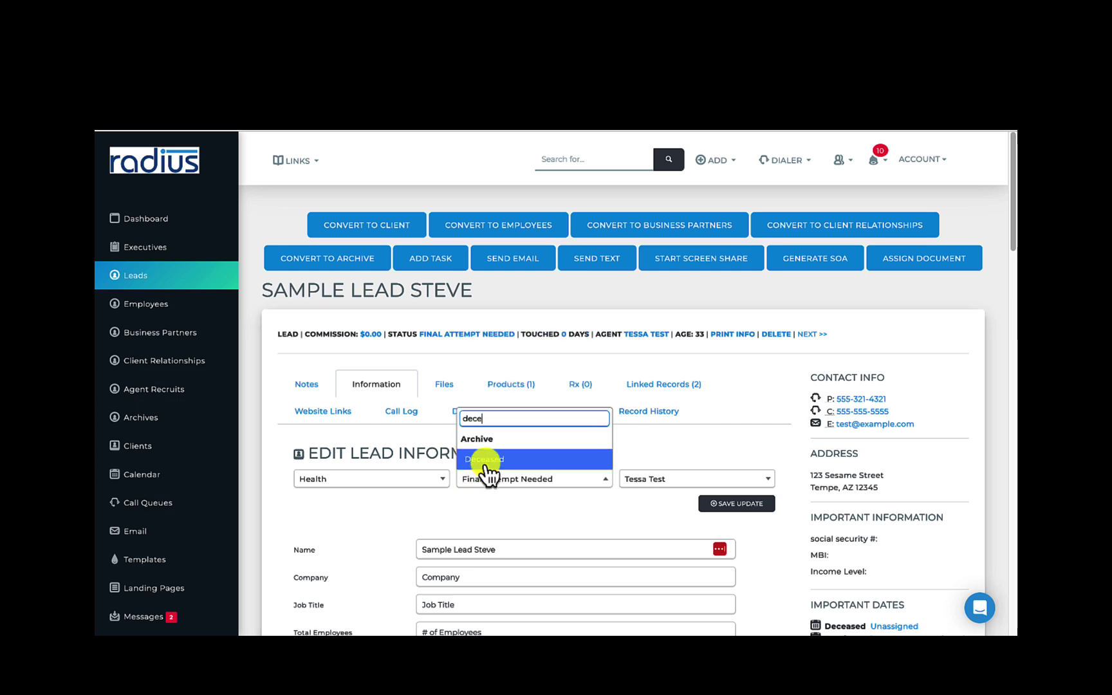
{"action": "left_click", "coordinate": [484, 459]}
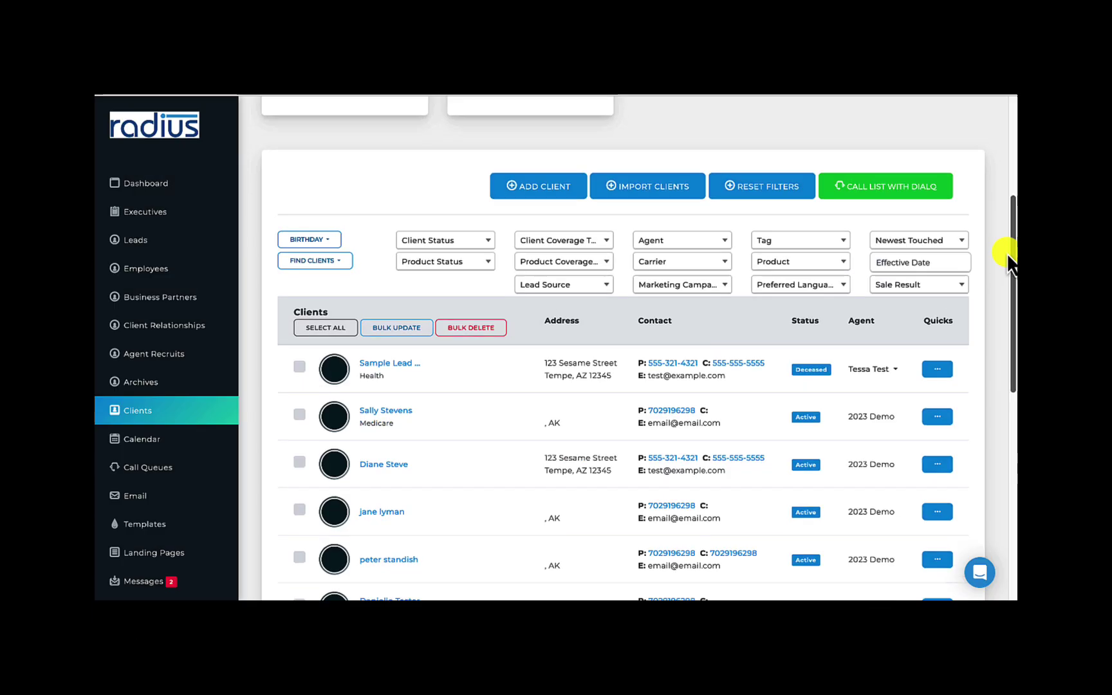
{"action": "scroll", "coordinate": [1011, 271], "scroll_direction": "down", "scroll_amount": 1}
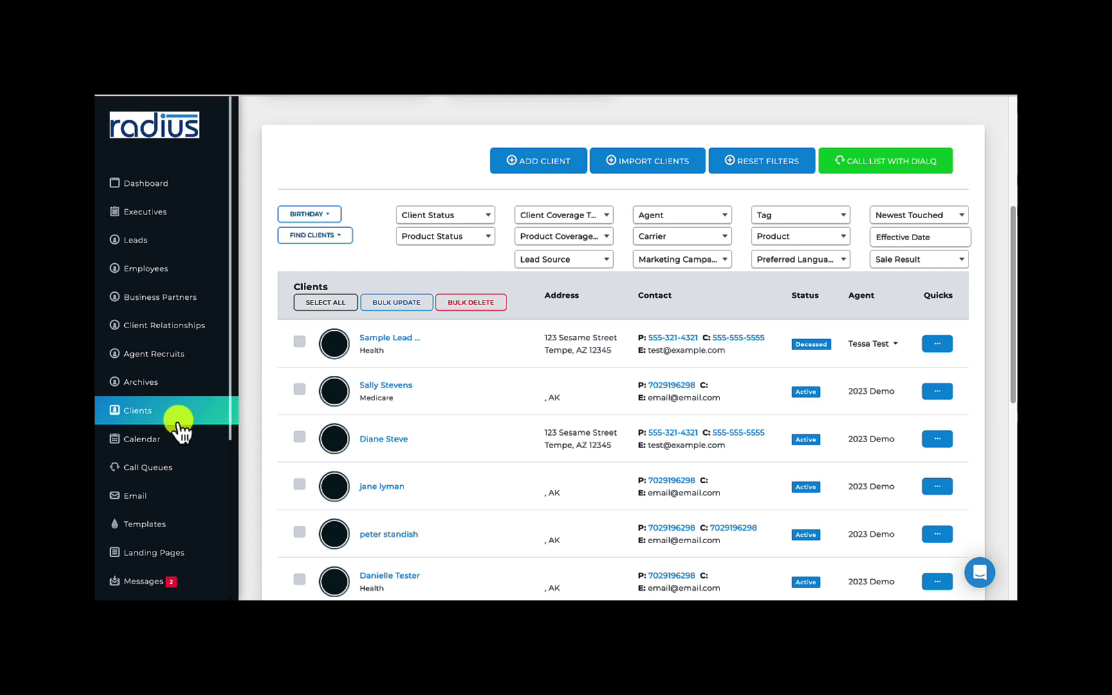
On the calendar, check agent and category filters, set the start date, and switch to list view
{"action": "left_click", "coordinate": [172, 446]}
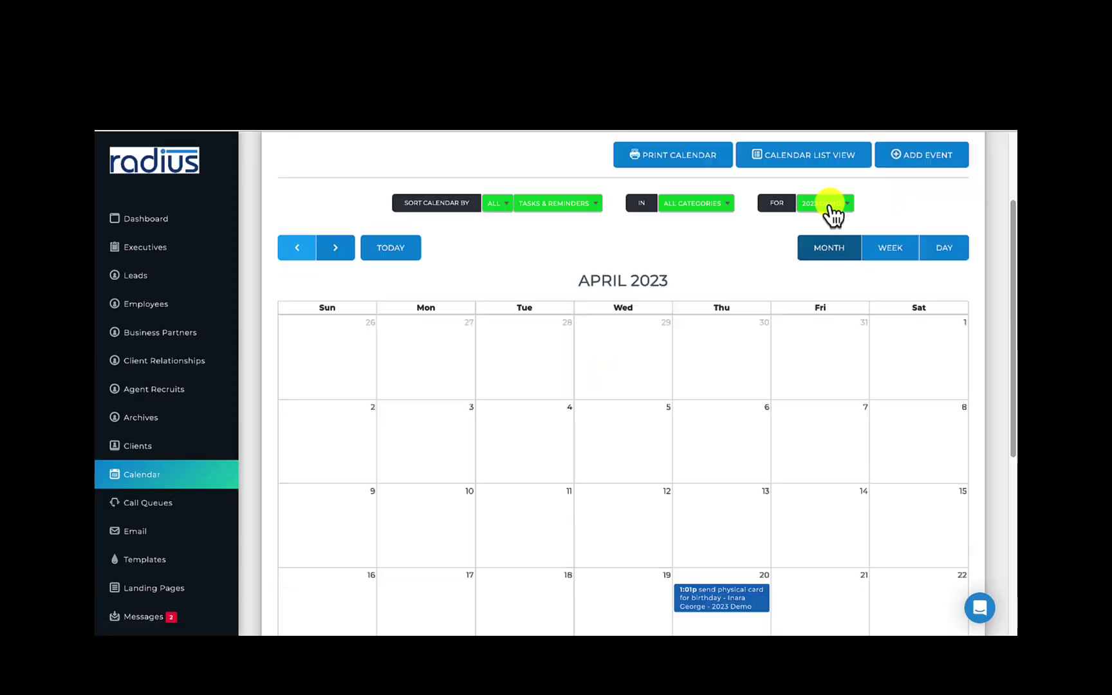
{"action": "left_click", "coordinate": [829, 205]}
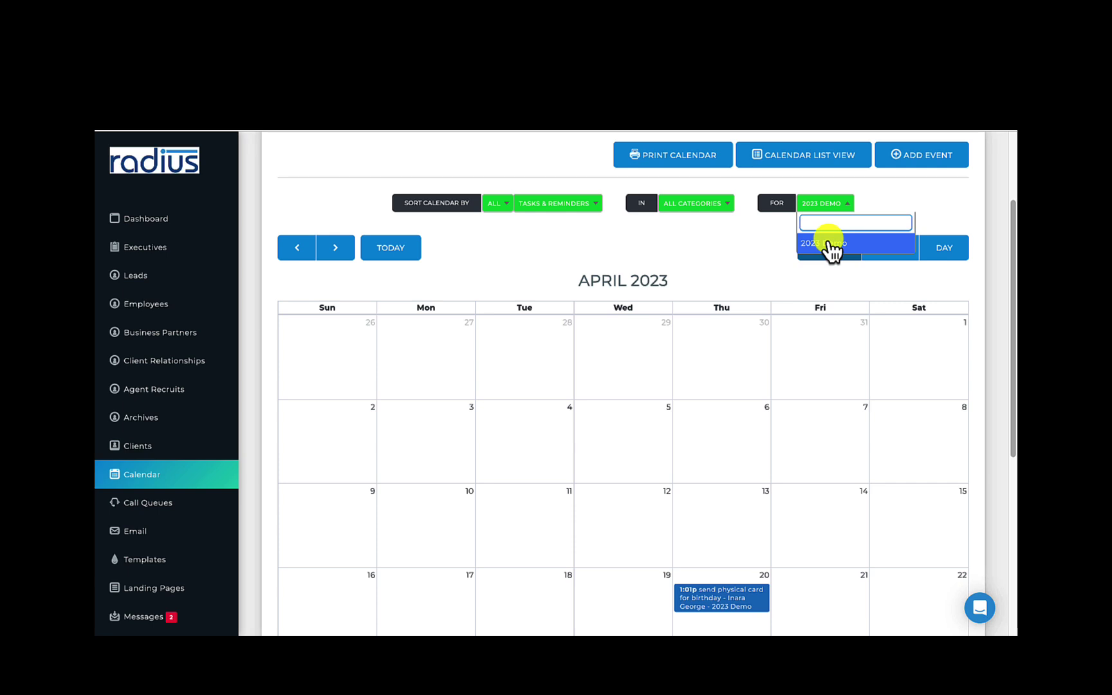
{"action": "left_click", "coordinate": [735, 242]}
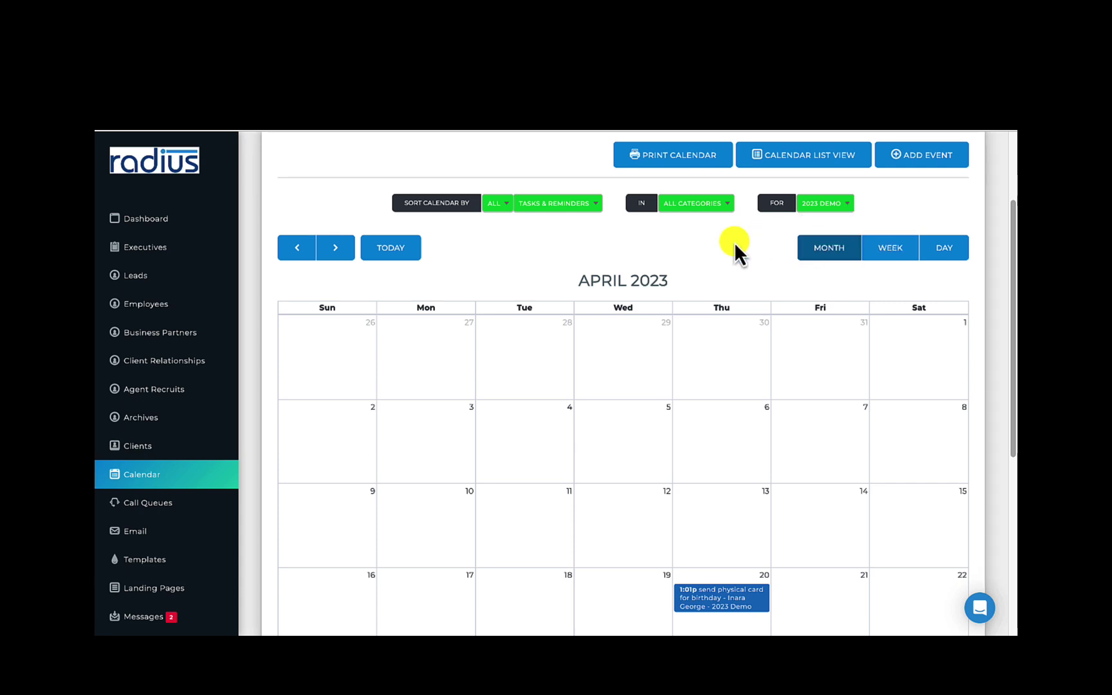
{"action": "left_click", "coordinate": [708, 203]}
{"action": "left_click", "coordinate": [531, 216]}
{"action": "left_click", "coordinate": [720, 206]}
{"action": "left_click", "coordinate": [770, 252]}
{"action": "left_click", "coordinate": [673, 154]}
{"action": "left_click", "coordinate": [318, 333]}
{"action": "left_click", "coordinate": [318, 360]}
{"action": "left_click", "coordinate": [486, 422]}
{"action": "left_click", "coordinate": [772, 469]}
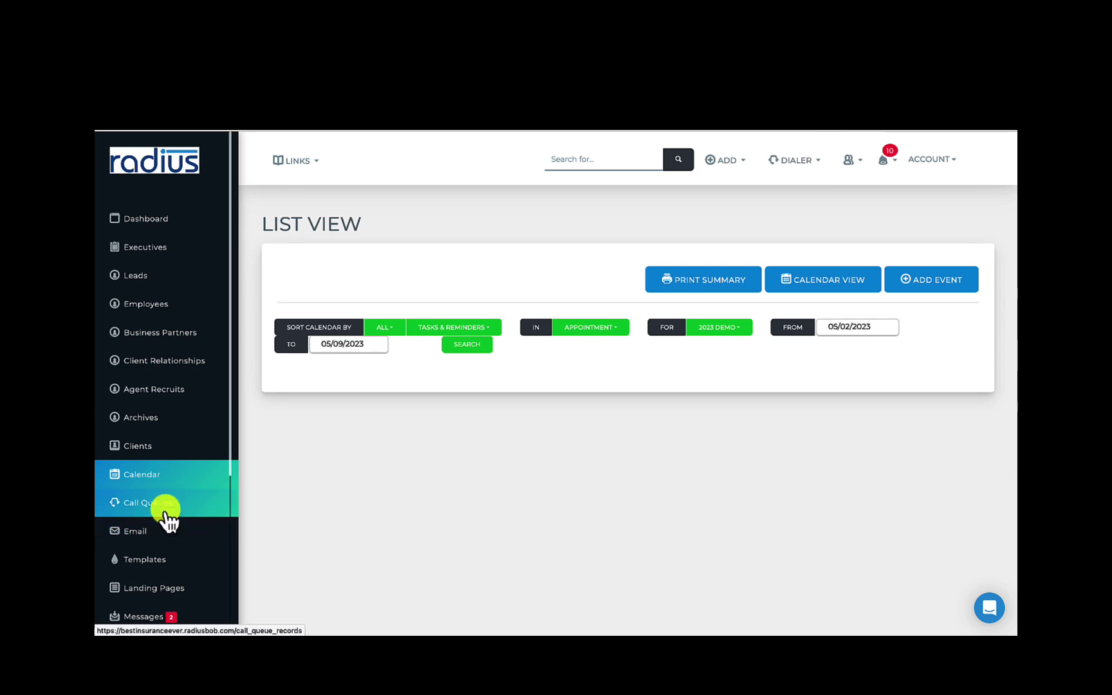
Show the Referral Campaign queue on the Call Queues page
{"action": "left_click", "coordinate": [166, 510]}
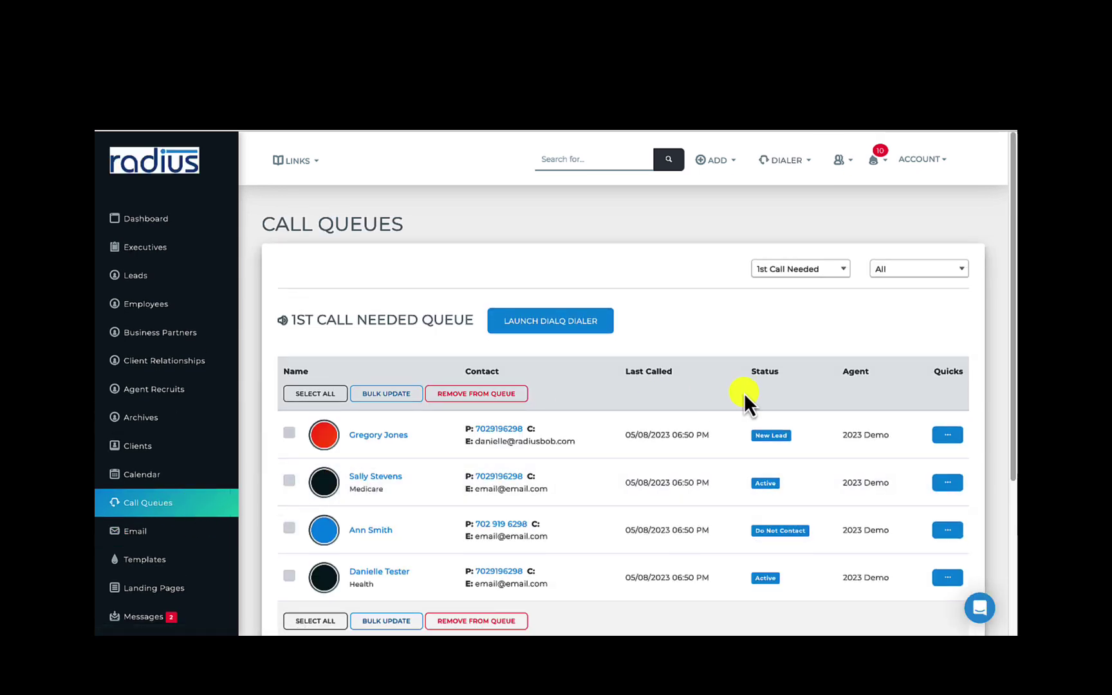
{"action": "left_click", "coordinate": [826, 262]}
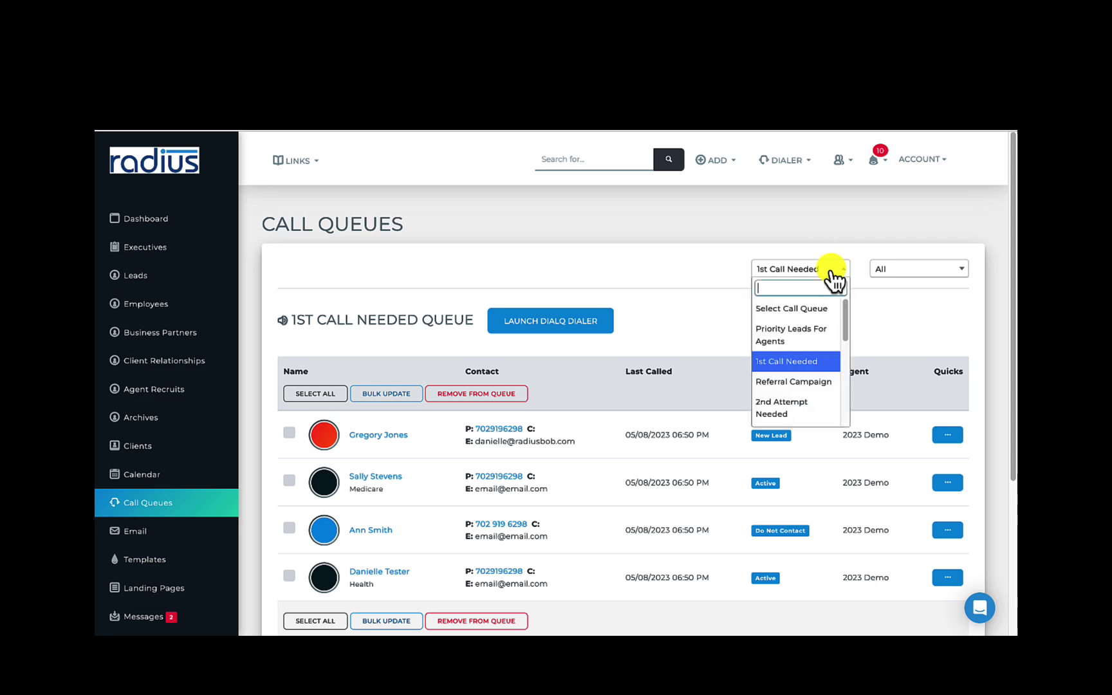
{"action": "left_click", "coordinate": [808, 382]}
{"action": "scroll", "coordinate": [235, 535], "scroll_direction": "down", "scroll_amount": 3}
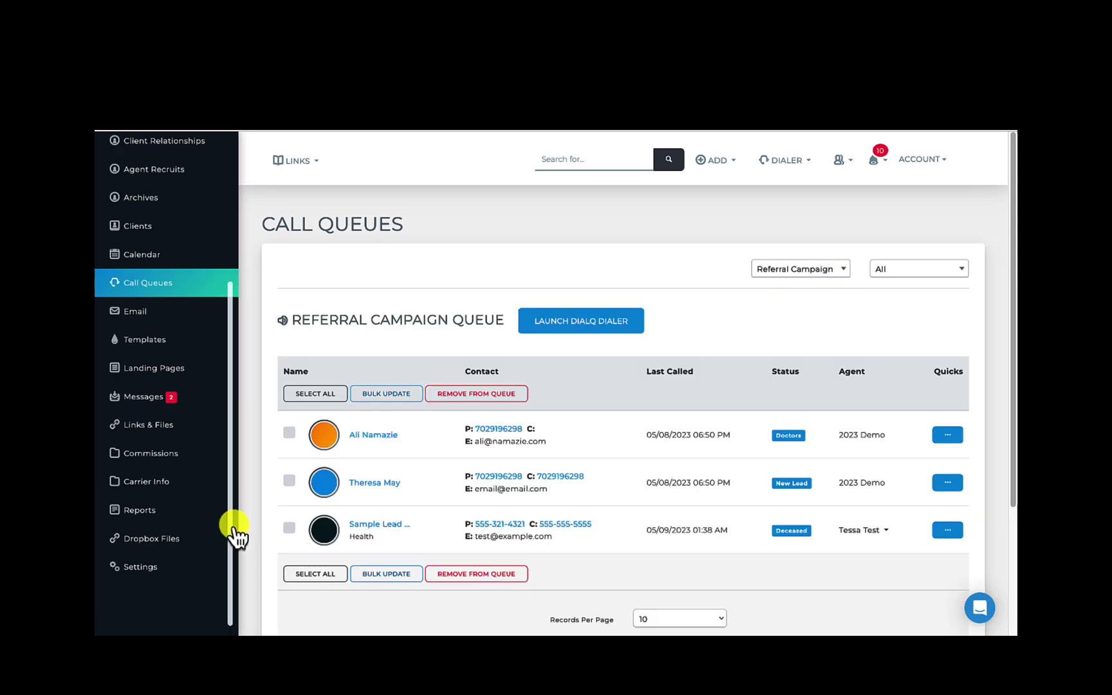
Visit the Mass Email page, then Templates, scrolling down to the text message templates
{"action": "left_click", "coordinate": [156, 312]}
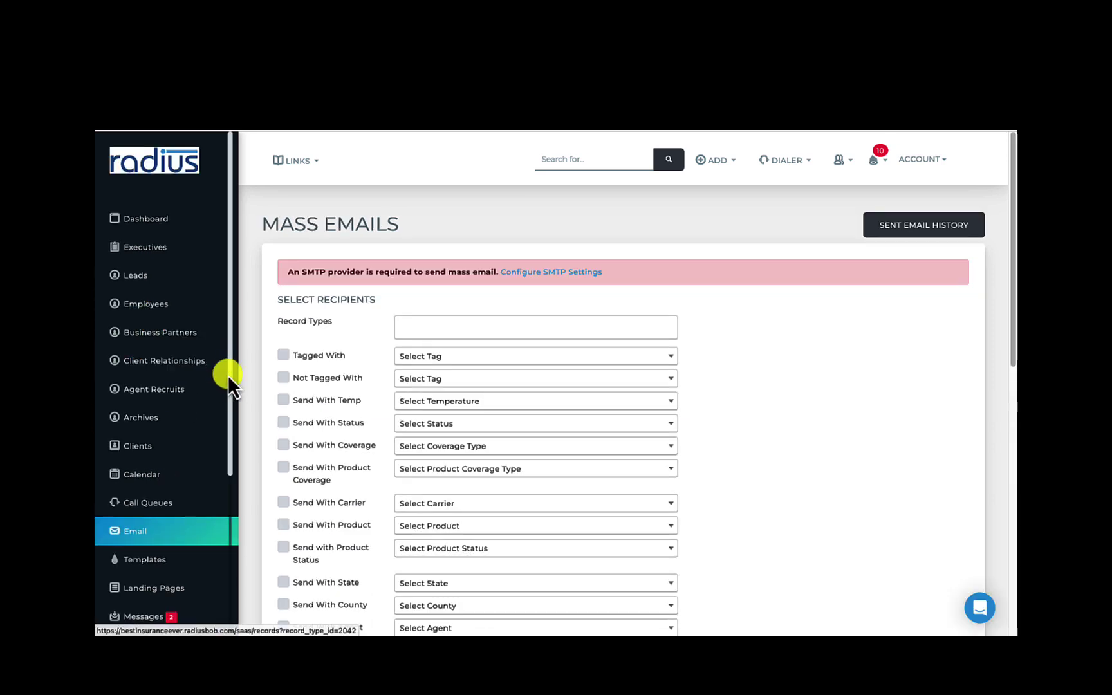
{"action": "scroll", "coordinate": [232, 423], "scroll_direction": "down", "scroll_amount": 1}
{"action": "scroll", "coordinate": [224, 497], "scroll_direction": "down", "scroll_amount": 3}
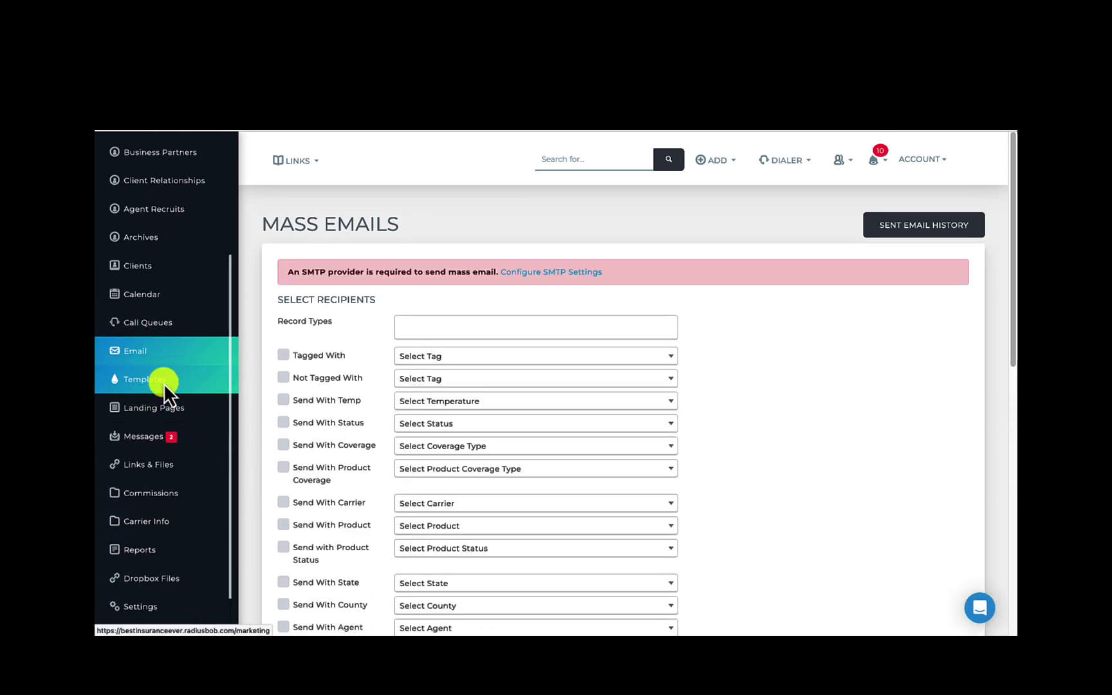
{"action": "left_click", "coordinate": [163, 383]}
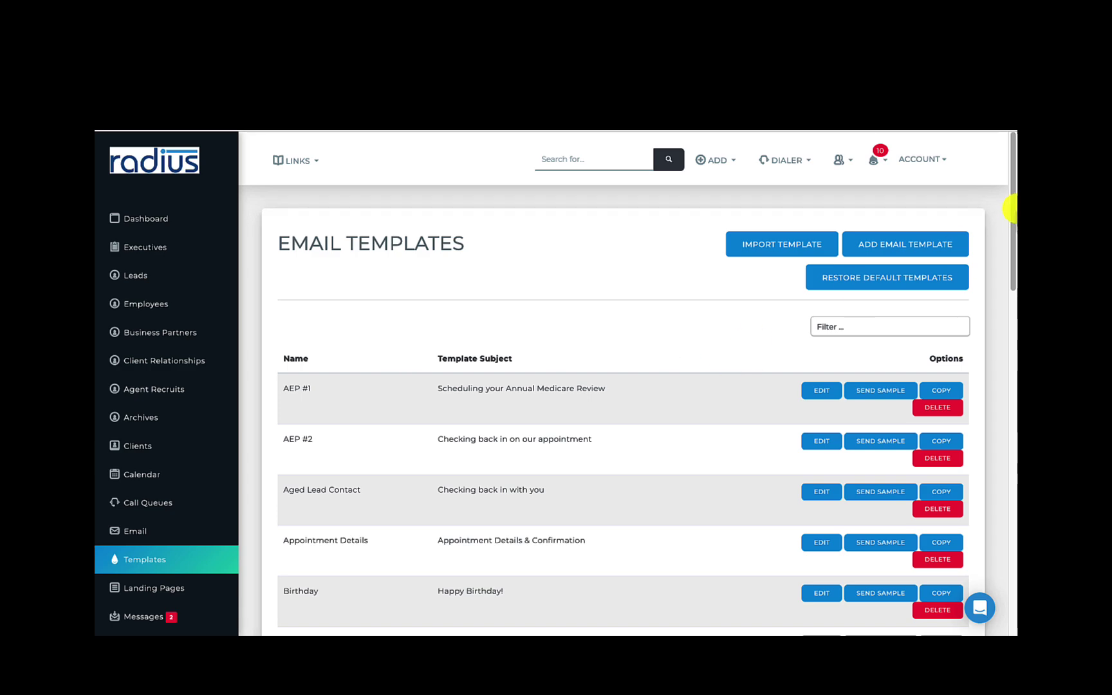
{"action": "left_click_drag", "start_coordinate": [1014, 218], "coordinate": [949, 514]}
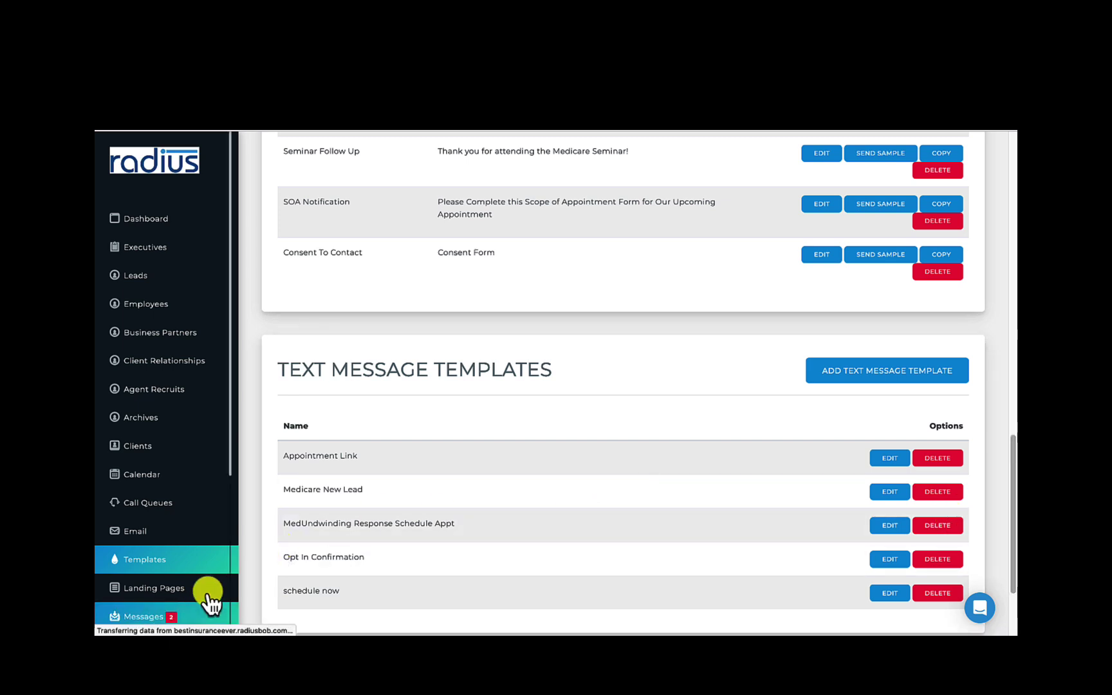
Review the SMS Messages, Voicemail, Missed Calls and Recordings tabs, playing the second call recording
{"action": "left_click", "coordinate": [155, 619]}
{"action": "scroll", "coordinate": [643, 290], "scroll_direction": "down", "scroll_amount": 2}
{"action": "left_click", "coordinate": [489, 173]}
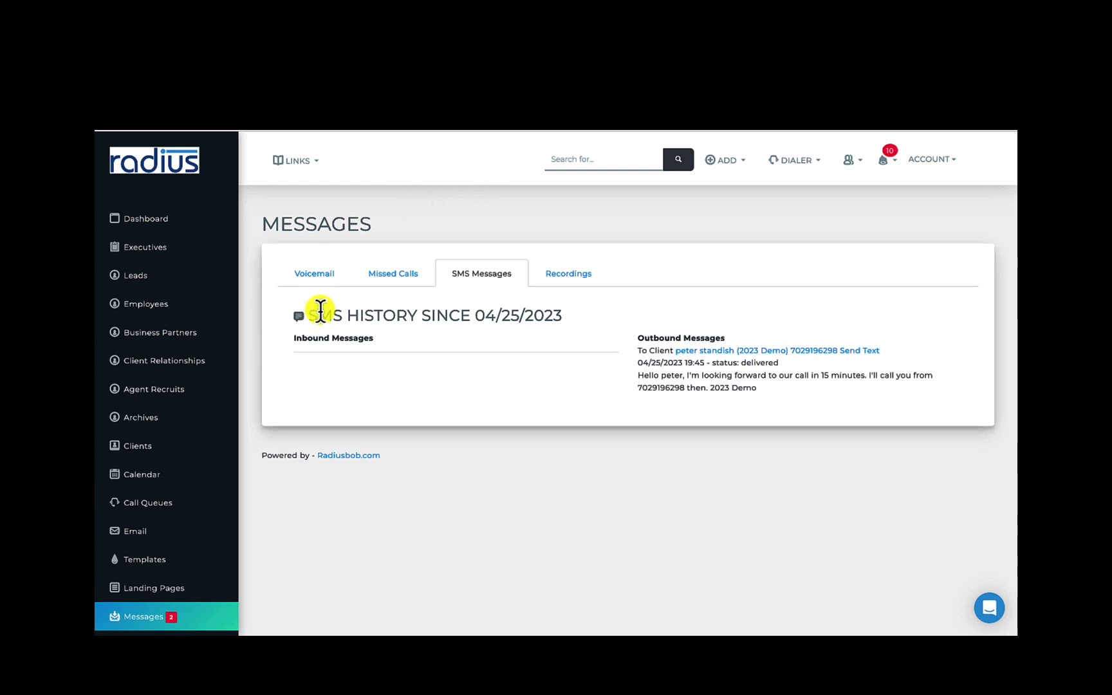
{"action": "left_click", "coordinate": [320, 282]}
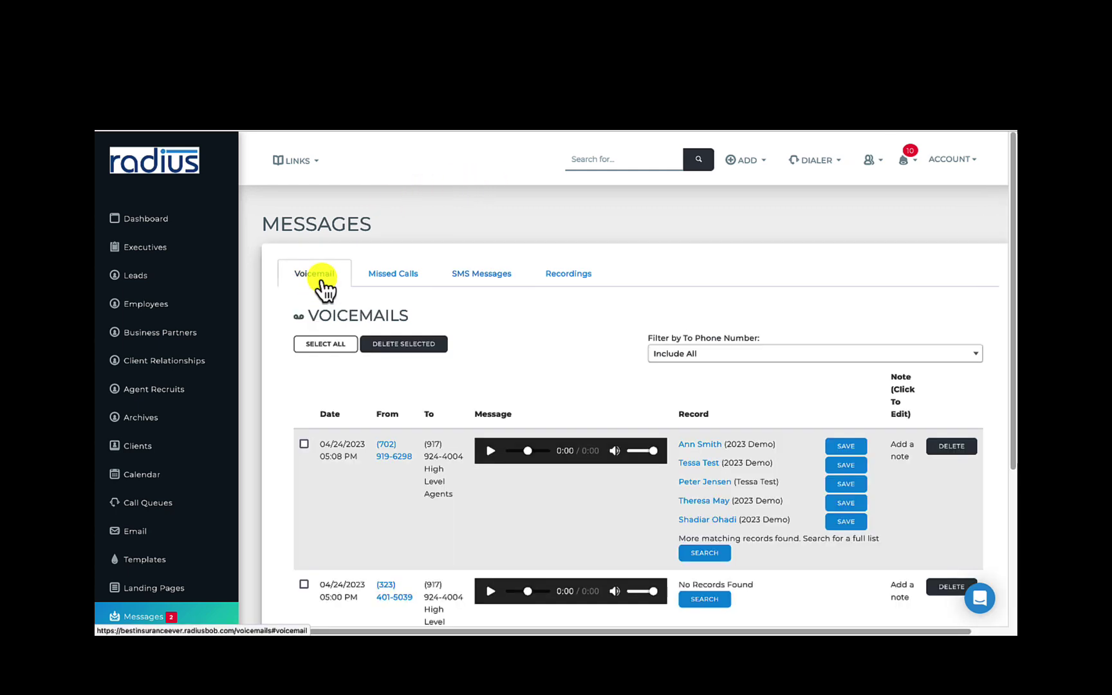
{"action": "left_click", "coordinate": [405, 284]}
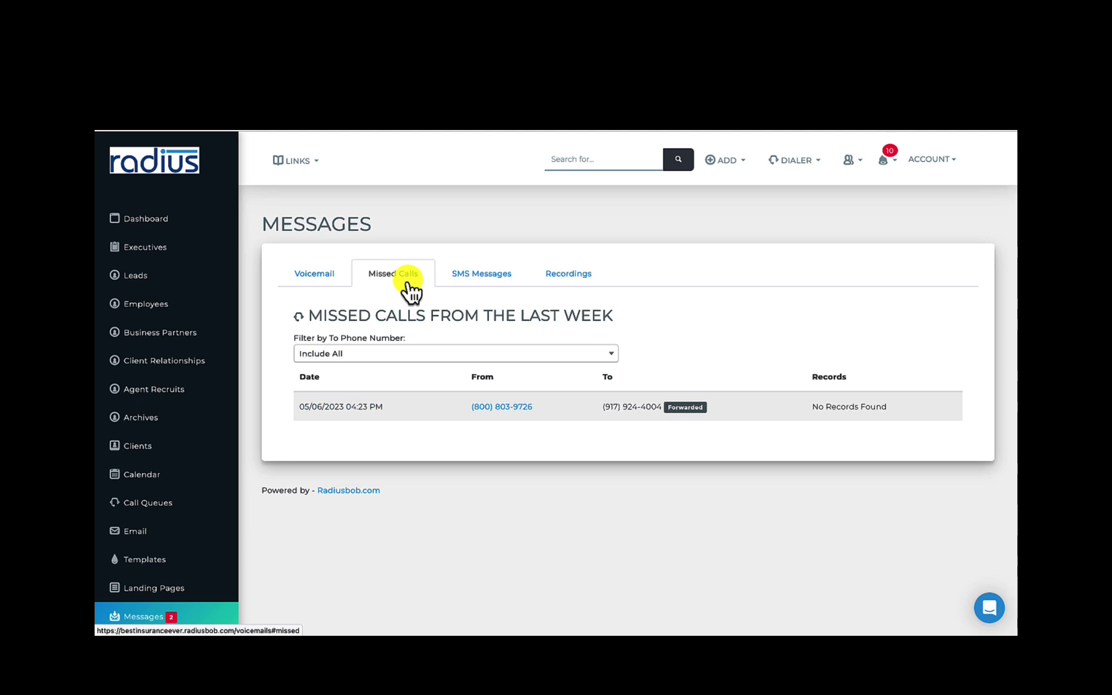
{"action": "left_click", "coordinate": [561, 290]}
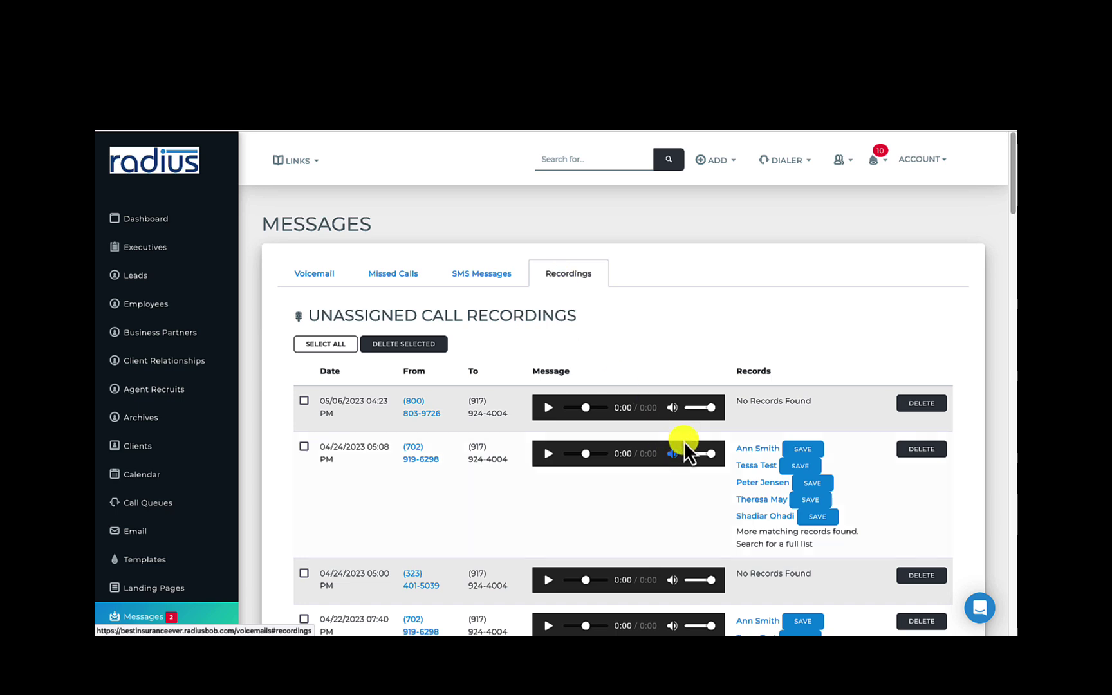
{"action": "left_click", "coordinate": [547, 455]}
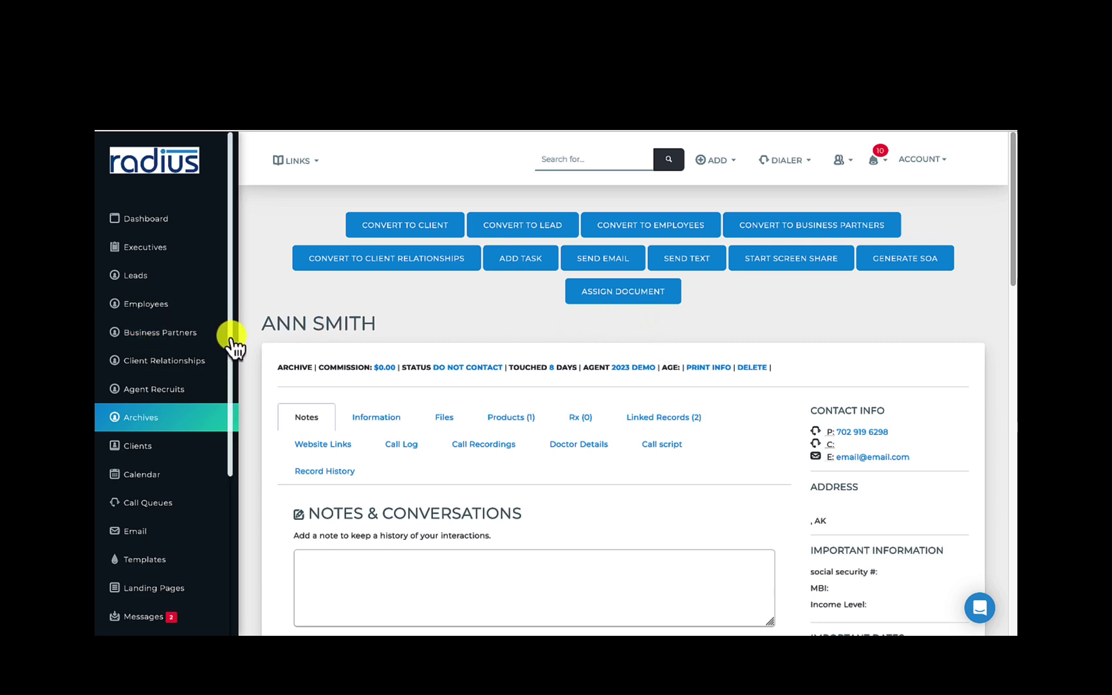
Visit the Links & Files and Carrier Info pages
{"action": "left_click_drag", "start_coordinate": [231, 345], "coordinate": [243, 480]}
{"action": "left_click", "coordinate": [166, 423]}
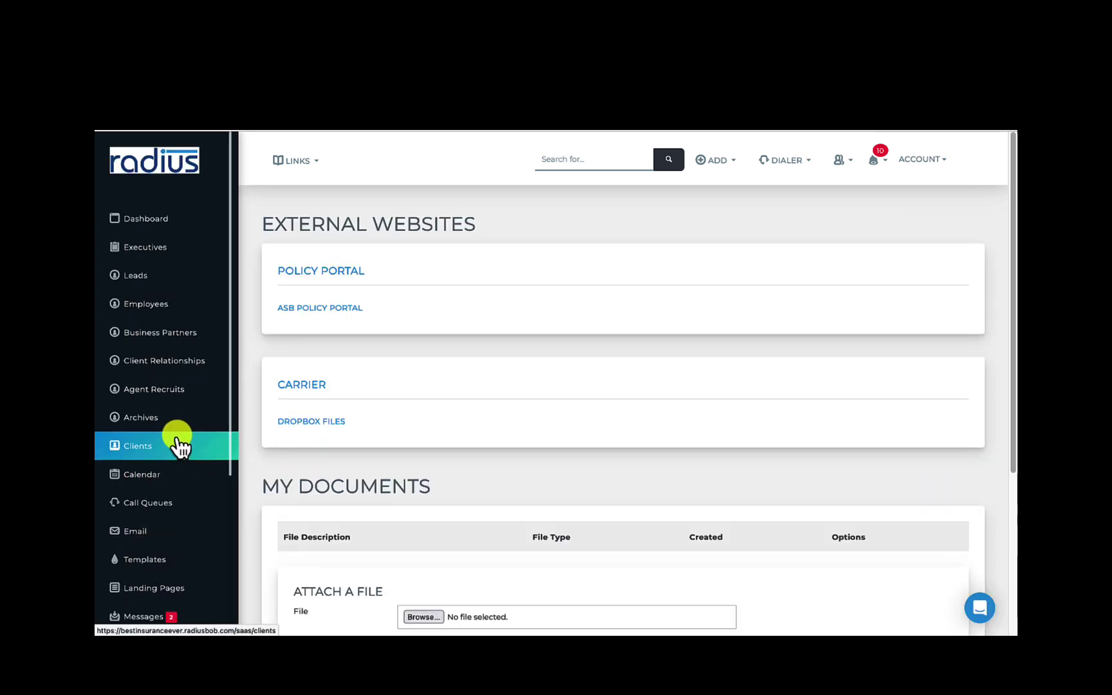
{"action": "left_click", "coordinate": [213, 418]}
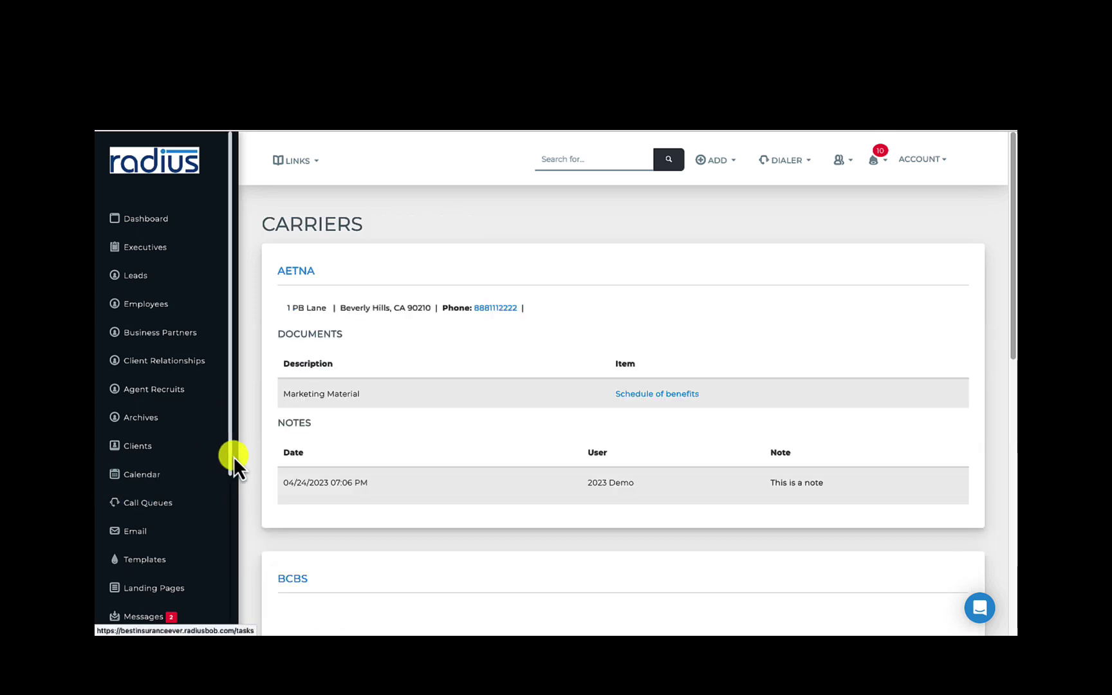
Browse the Status, Saved, Appointment, Policy, Call Logs, SMS Delivery, Revenue and Call Recordings reports
{"action": "left_click_drag", "start_coordinate": [235, 451], "coordinate": [236, 566]}
{"action": "left_click", "coordinate": [180, 546]}
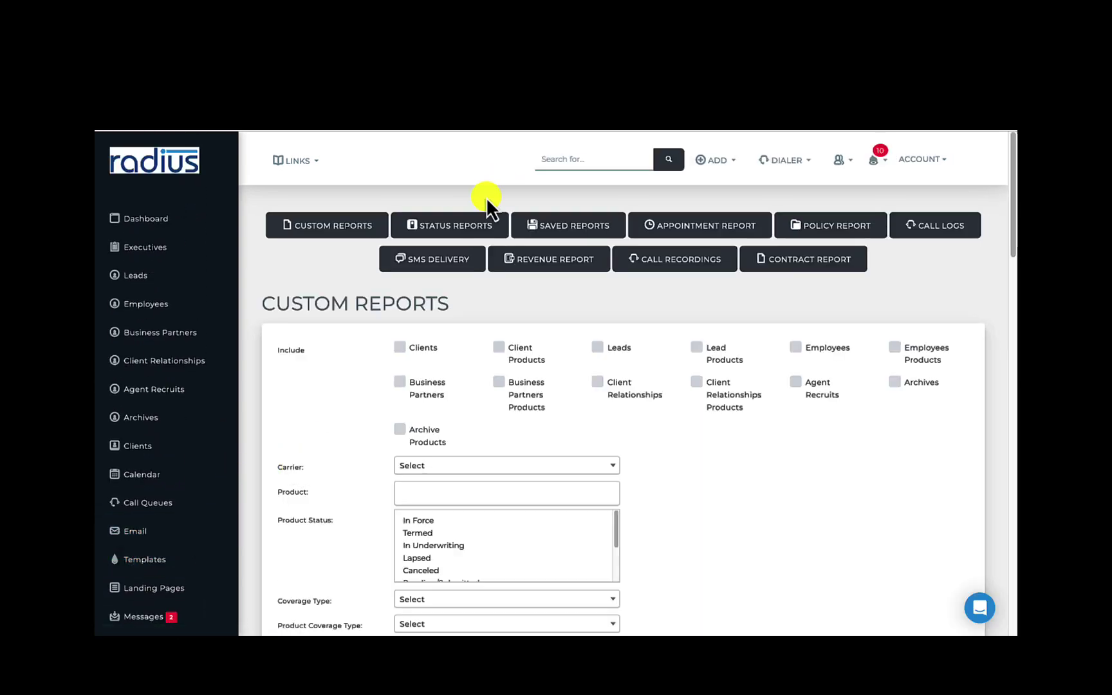
{"action": "left_click", "coordinate": [462, 225]}
{"action": "left_click", "coordinate": [559, 229]}
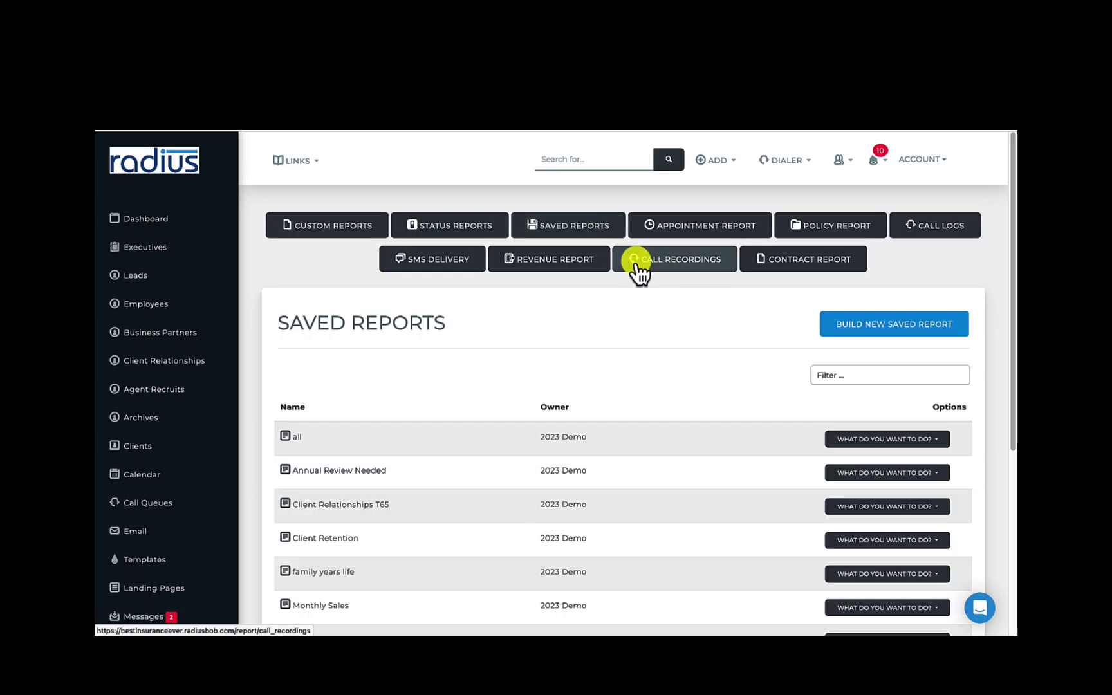
{"action": "left_click", "coordinate": [678, 232]}
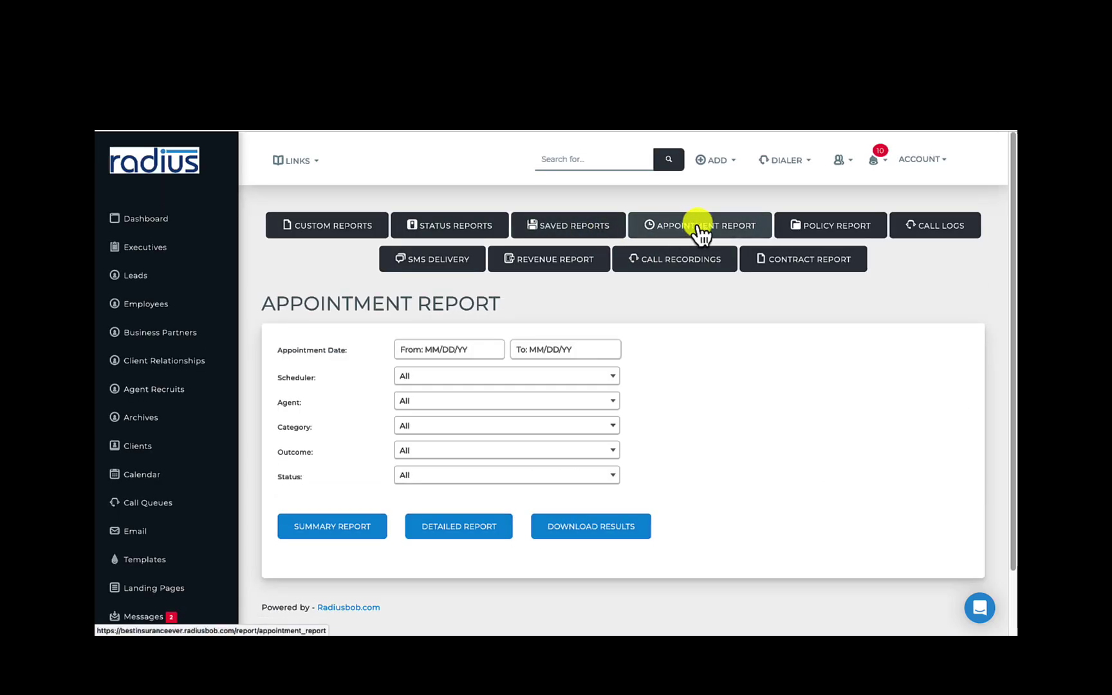
{"action": "left_click", "coordinate": [826, 231]}
{"action": "left_click", "coordinate": [926, 226]}
{"action": "left_click", "coordinate": [459, 263]}
{"action": "left_click", "coordinate": [574, 263]}
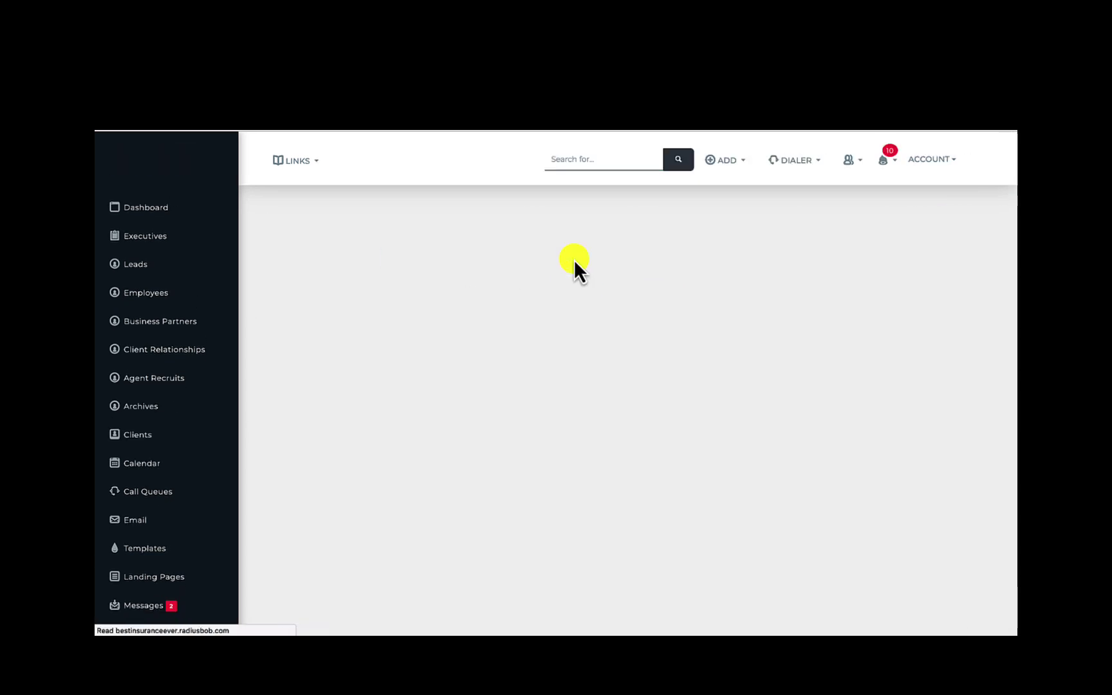
{"action": "left_click", "coordinate": [667, 269]}
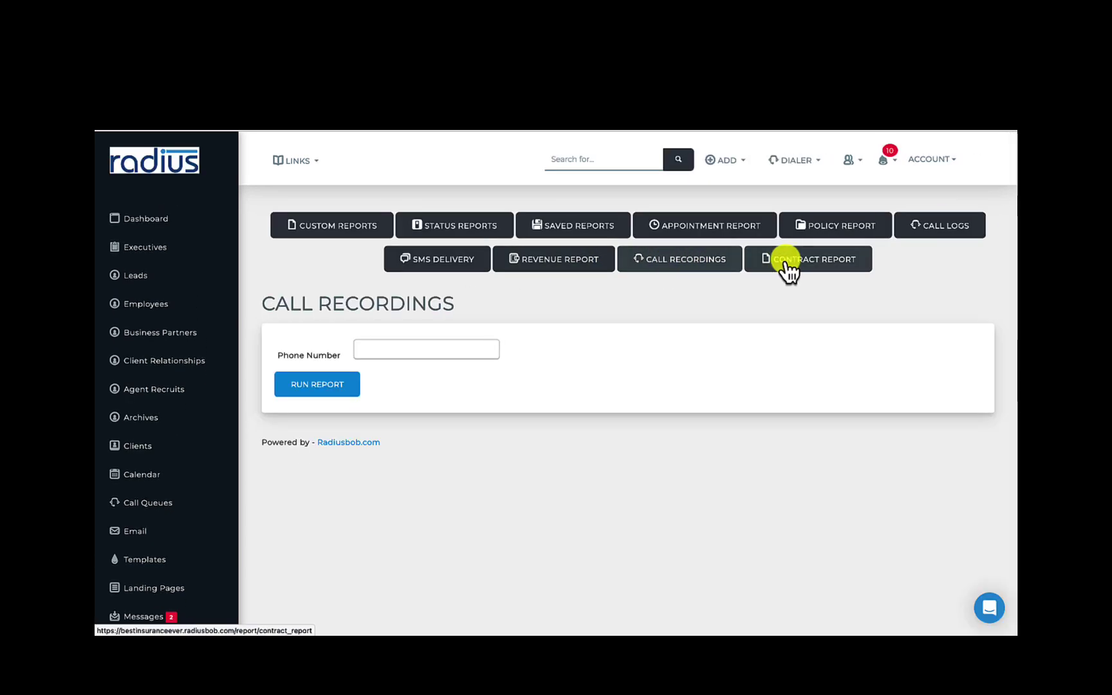
Open the first lead's detail record from the Lead List
{"action": "left_click", "coordinate": [195, 273]}
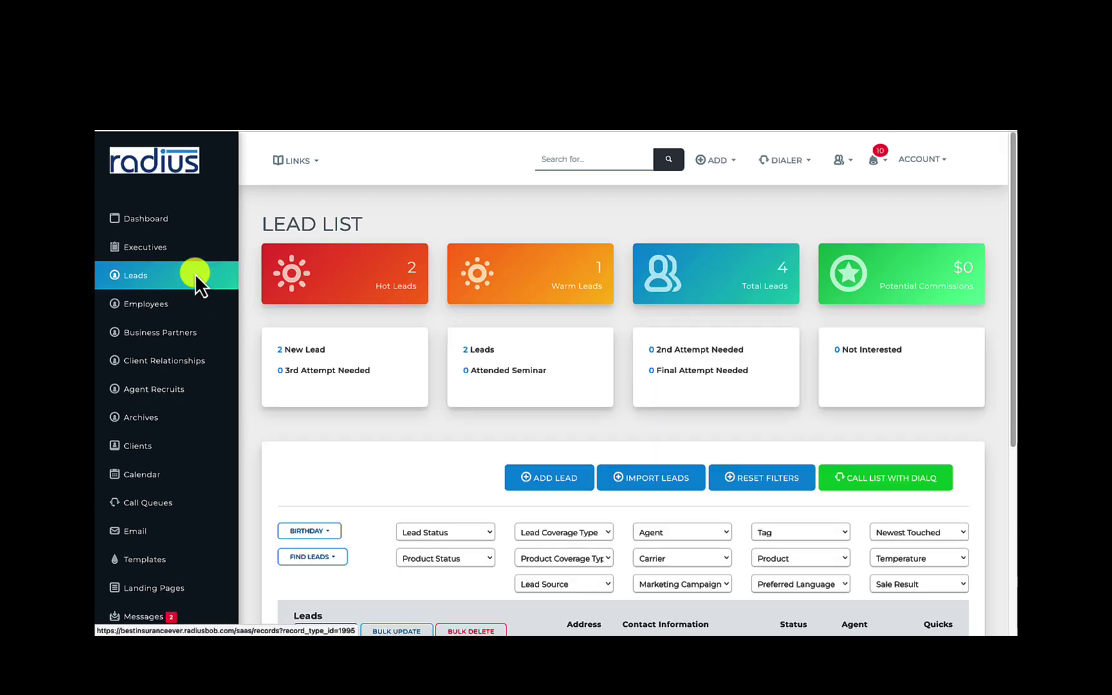
{"action": "left_click_drag", "start_coordinate": [1013, 188], "coordinate": [1005, 298]}
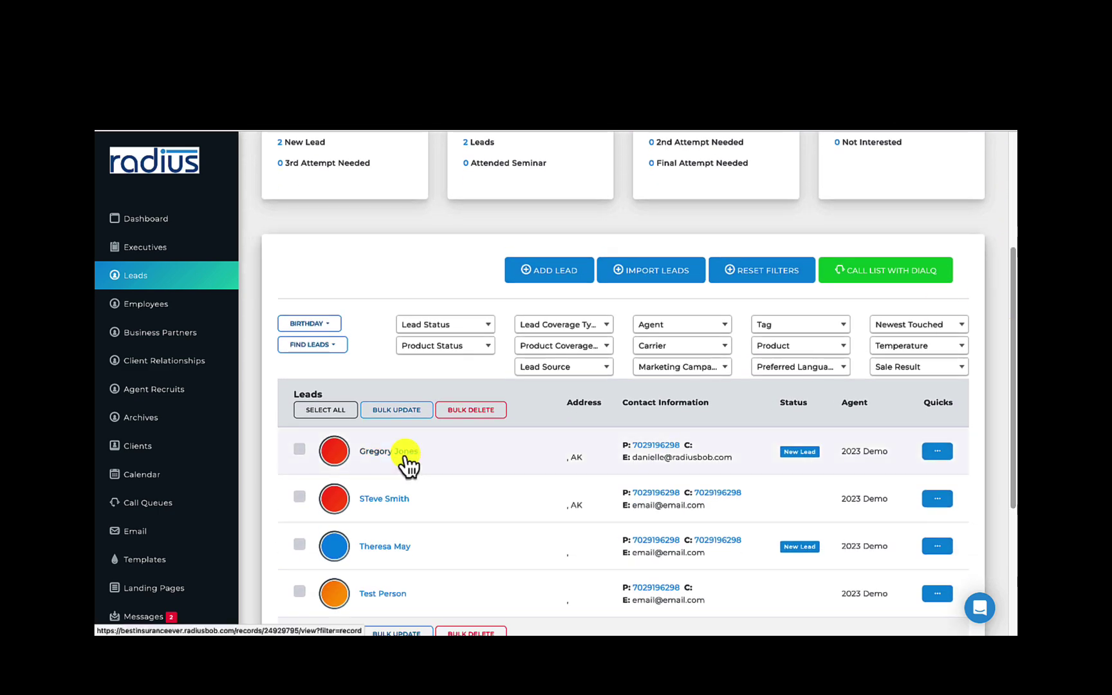
{"action": "left_click", "coordinate": [405, 454]}
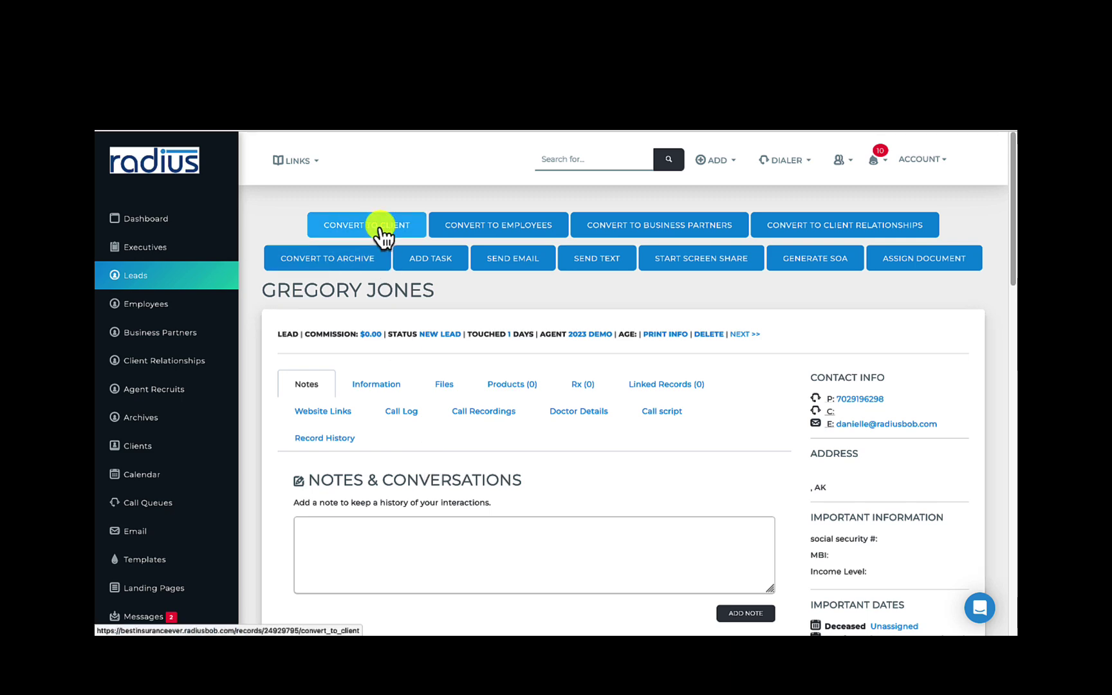
Open and close a new task, then start an email with the AEP #2 template and close it unsent
{"action": "left_click", "coordinate": [445, 261]}
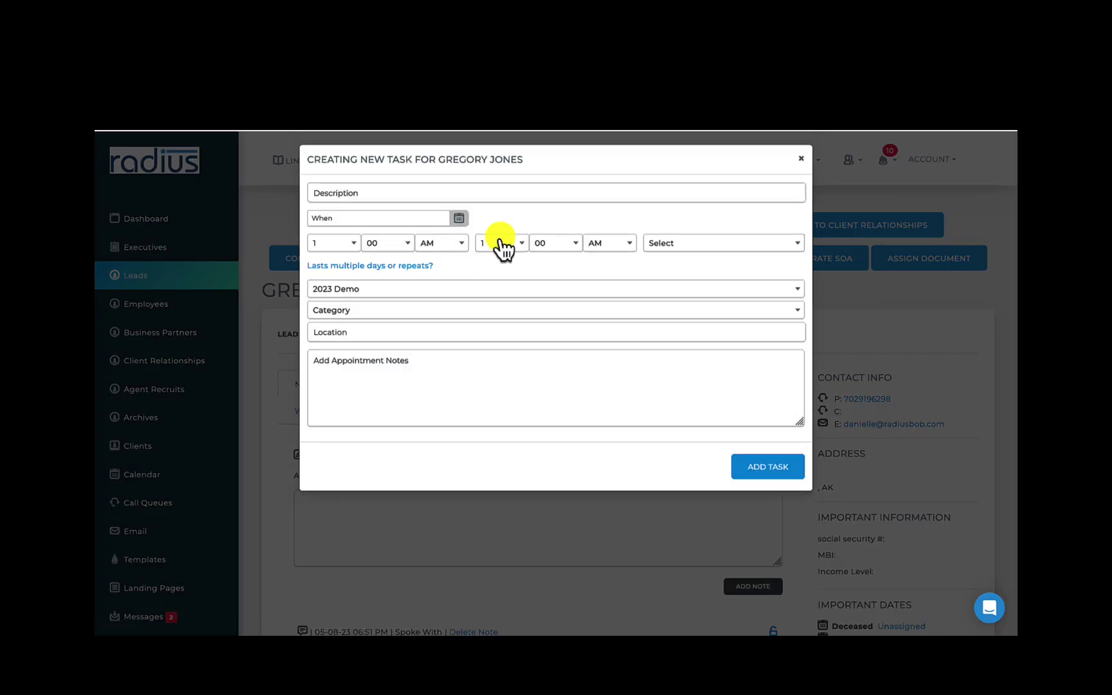
{"action": "left_click", "coordinate": [799, 157]}
{"action": "left_click", "coordinate": [541, 262]}
{"action": "left_click", "coordinate": [473, 193]}
{"action": "left_click", "coordinate": [463, 272]}
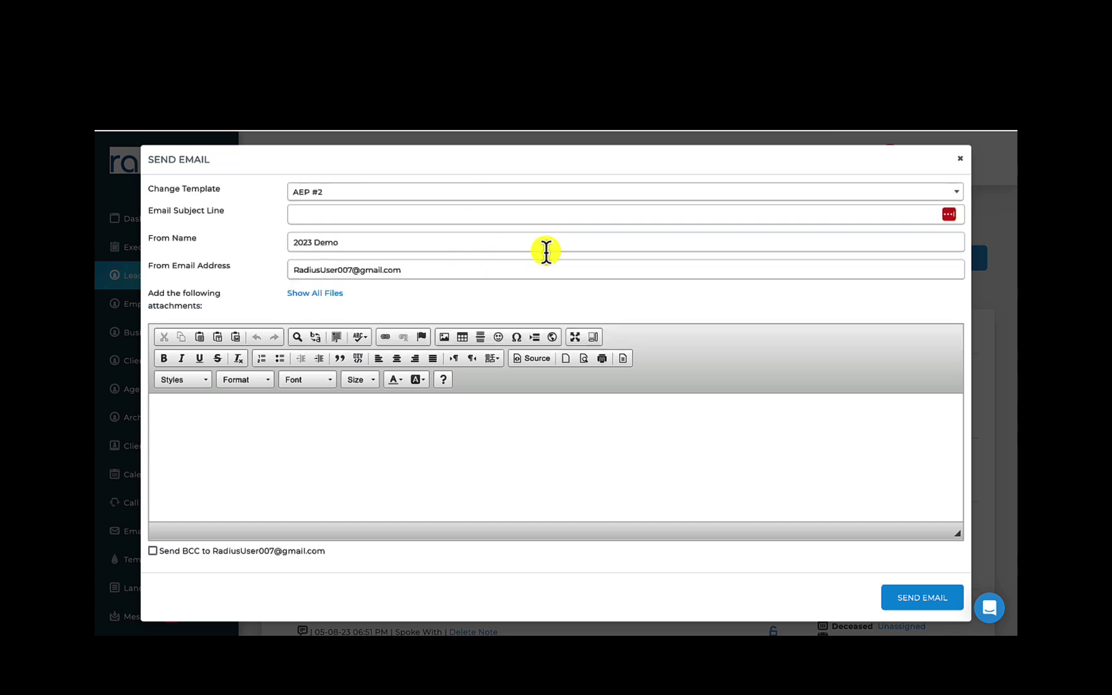
{"action": "left_click", "coordinate": [959, 159]}
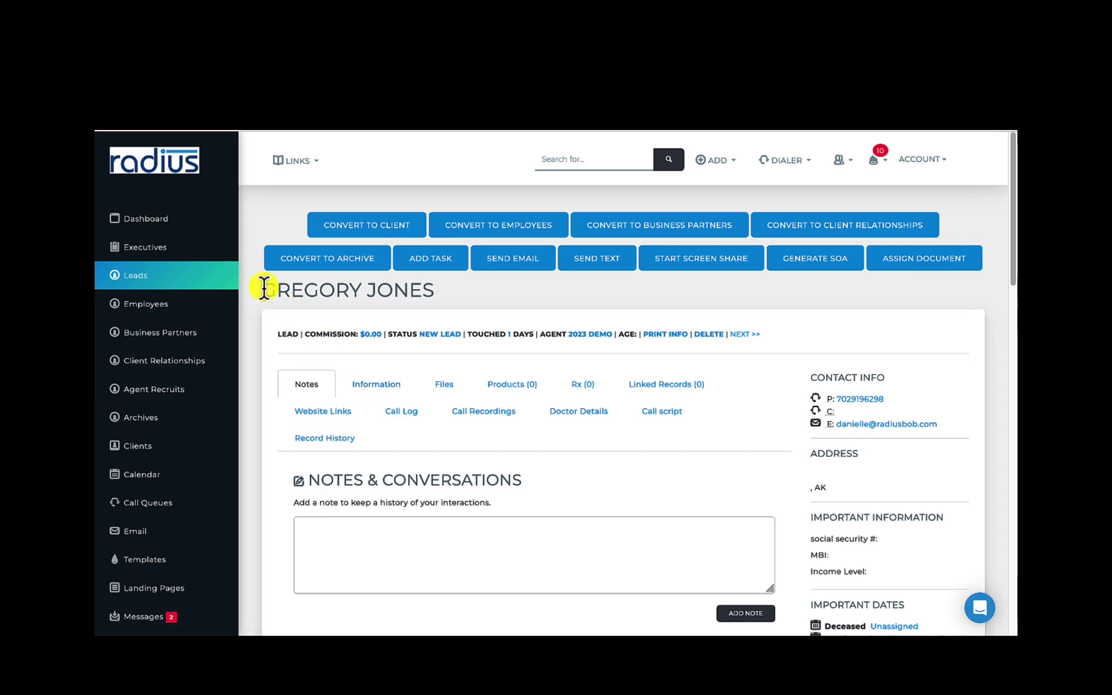
Pin the 'Workflow Attended Seminar Follow Up was ended early' note to the top of the lead's notes
{"action": "left_click", "coordinate": [297, 332]}
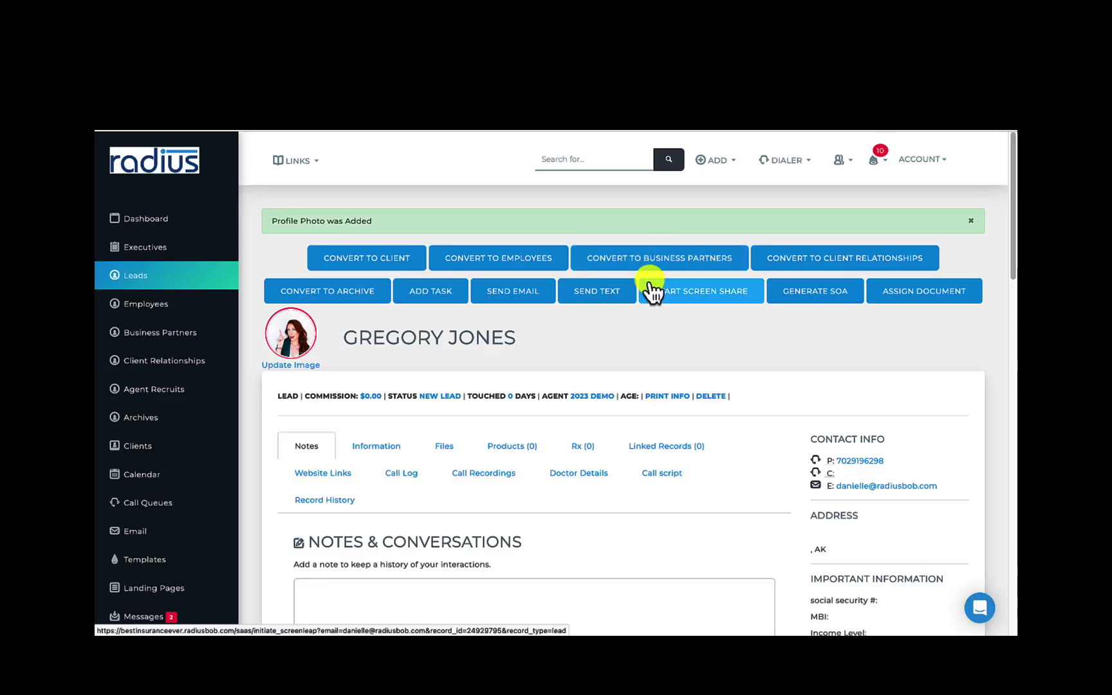
{"action": "scroll", "coordinate": [974, 344], "scroll_direction": "down", "scroll_amount": 7}
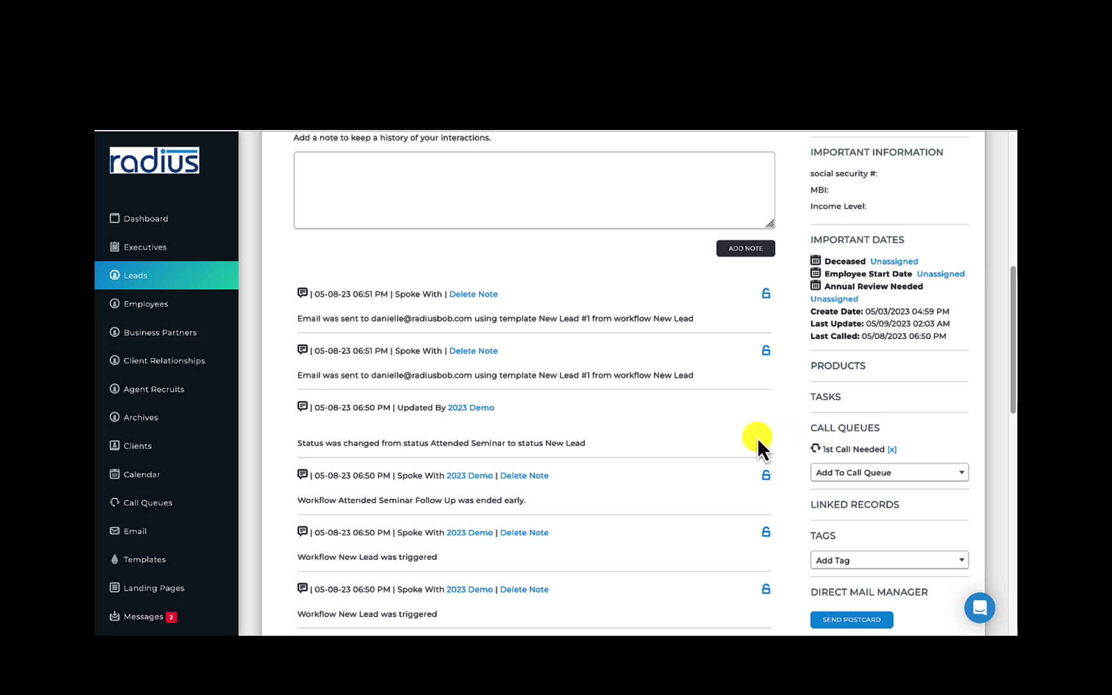
{"action": "left_click", "coordinate": [766, 476]}
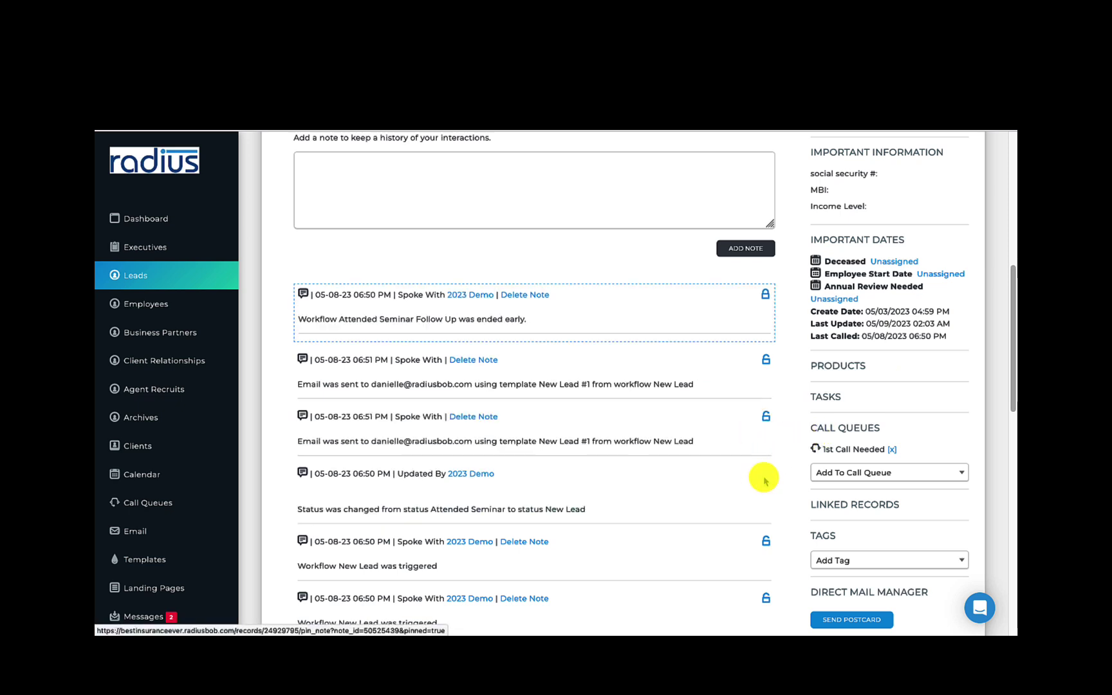
{"action": "scroll", "coordinate": [997, 328], "scroll_direction": "up", "scroll_amount": 2}
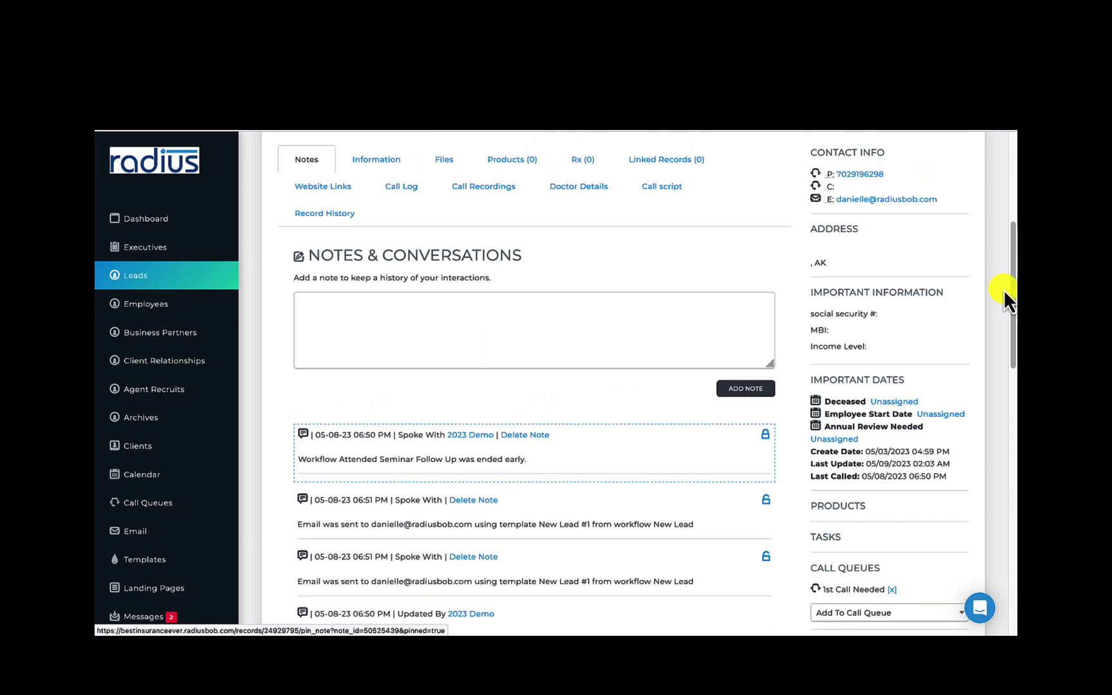
{"action": "left_click_drag", "start_coordinate": [1008, 293], "coordinate": [1012, 235]}
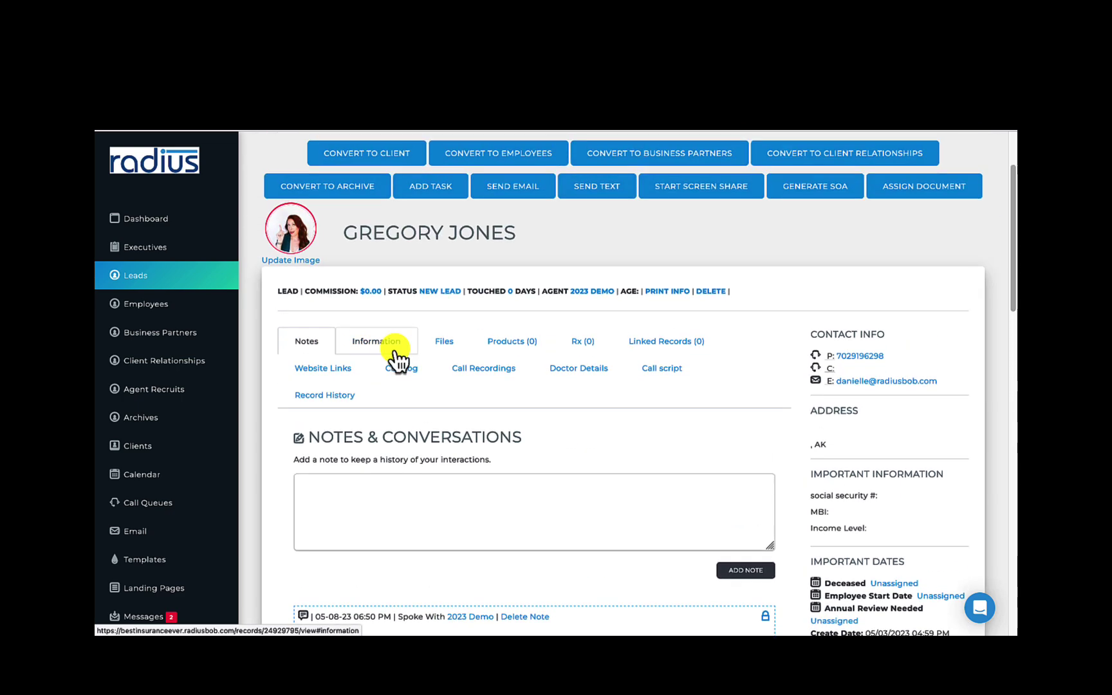
Change the lead's coverage type to Health in the Information form and review the remaining fields
{"action": "left_click", "coordinate": [394, 350]}
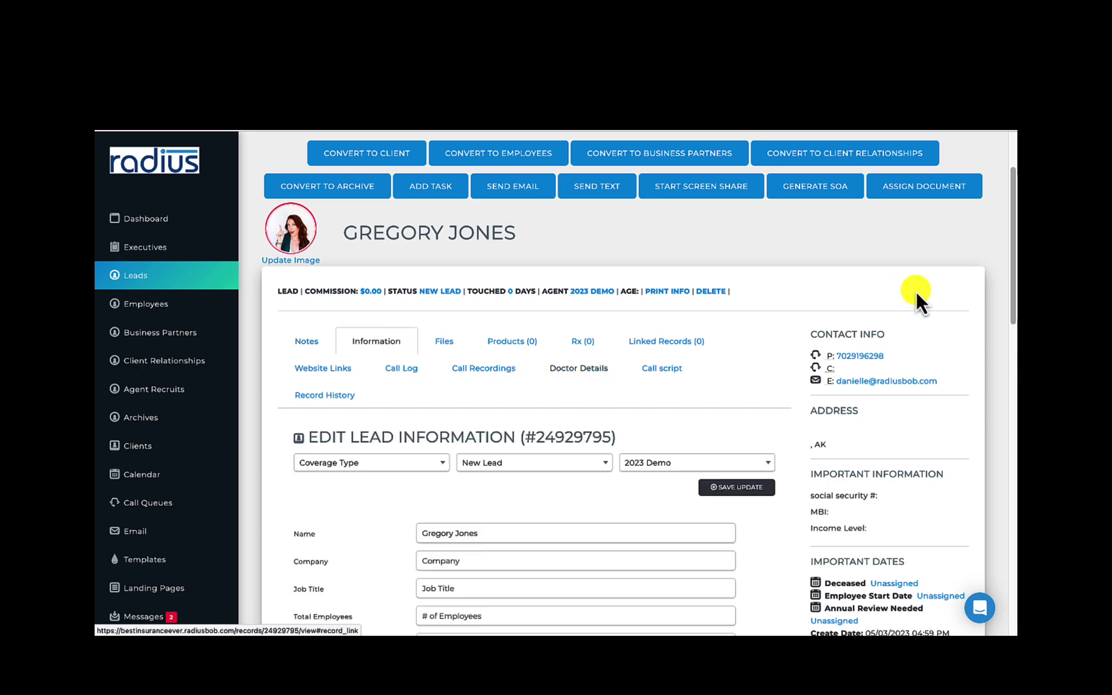
{"action": "left_click_drag", "start_coordinate": [1012, 240], "coordinate": [983, 331]}
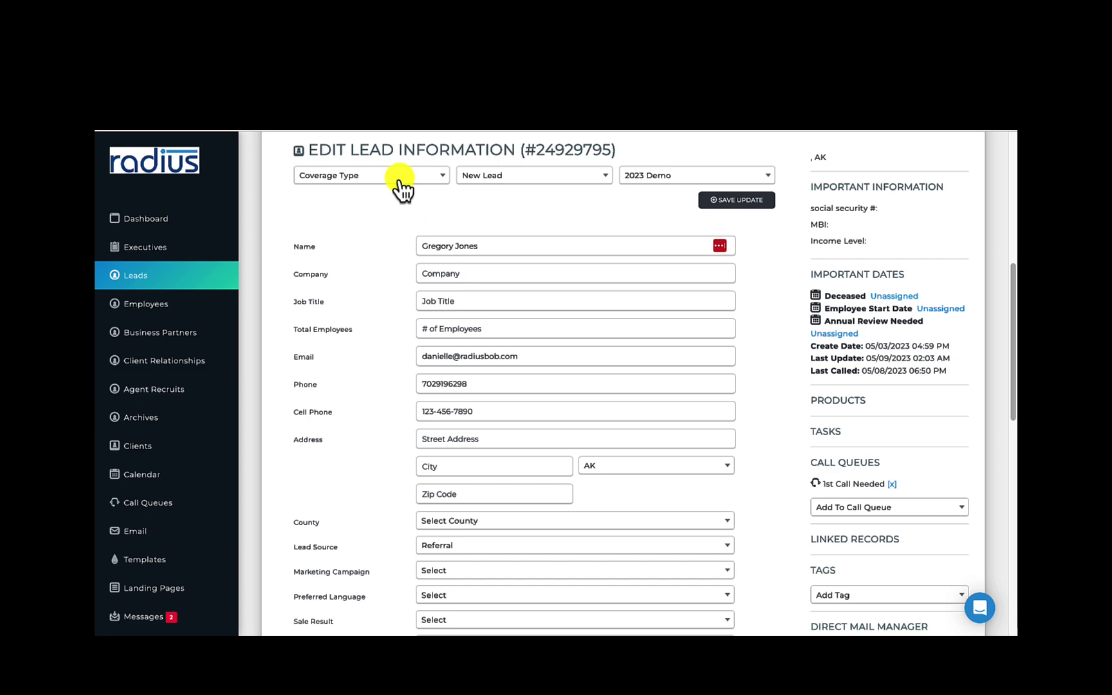
{"action": "left_click", "coordinate": [399, 178]}
{"action": "left_click", "coordinate": [381, 276]}
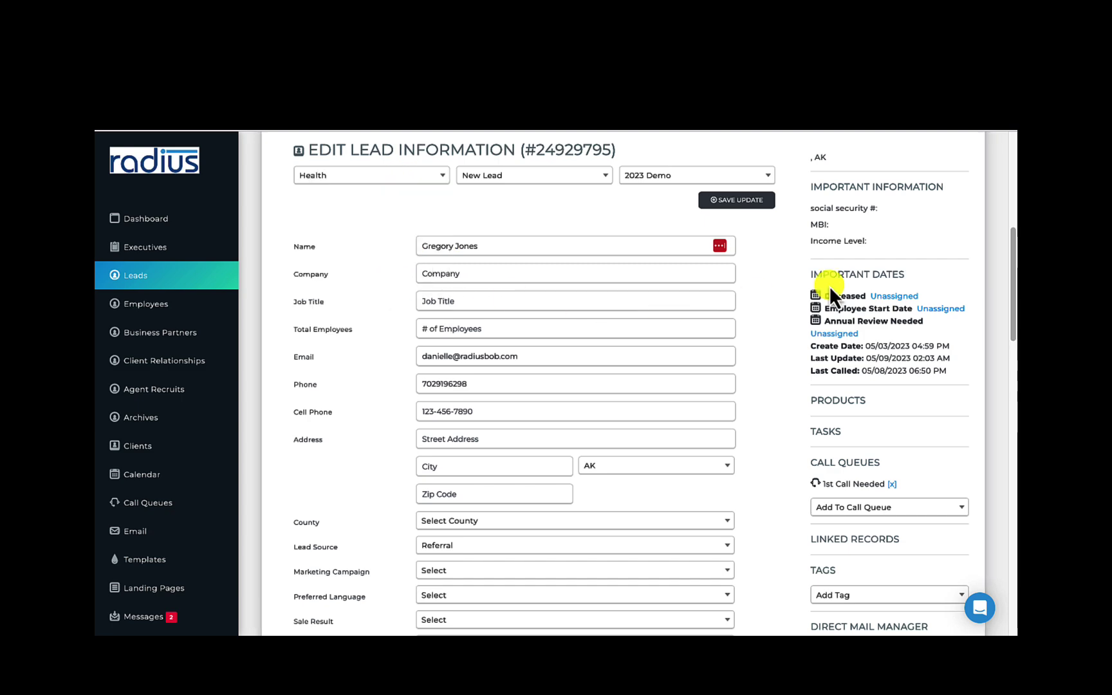
{"action": "mouse_move", "coordinate": [1012, 239]}
{"action": "left_mouse_down"}
{"action": "mouse_move", "coordinate": [1013, 292]}
{"action": "mouse_move", "coordinate": [956, 411]}
{"action": "left_mouse_up"}
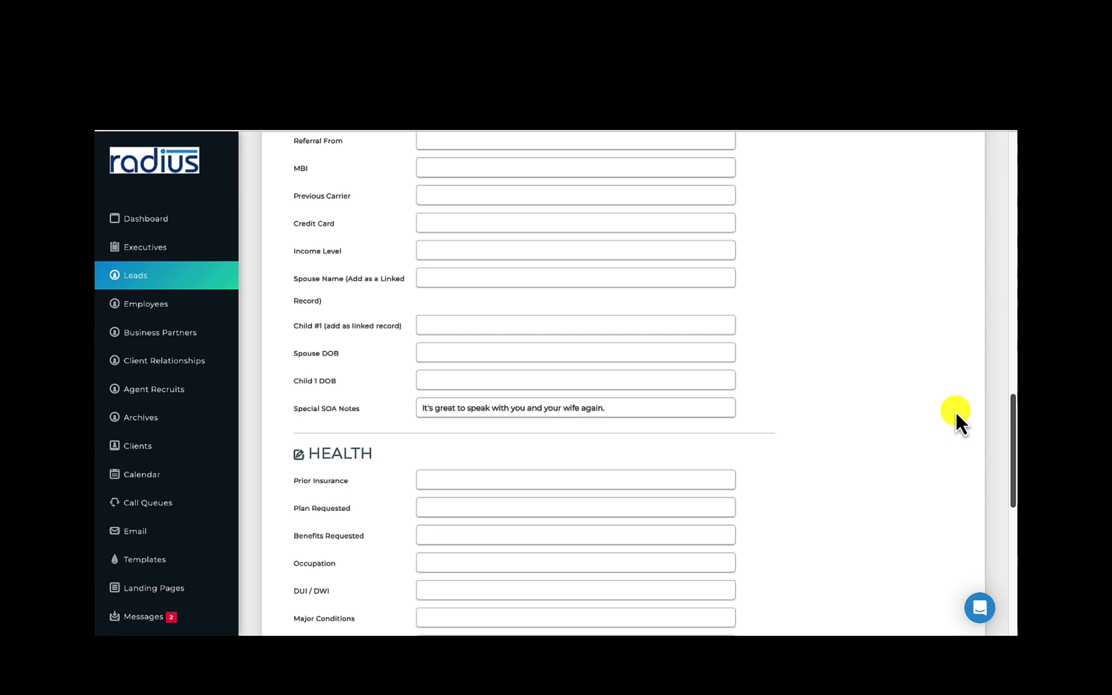
{"action": "mouse_move", "coordinate": [956, 411]}
{"action": "left_mouse_down"}
{"action": "mouse_move", "coordinate": [983, 296]}
{"action": "mouse_move", "coordinate": [977, 246]}
{"action": "left_mouse_up"}
{"action": "scroll", "coordinate": [976, 246], "scroll_direction": "up", "scroll_amount": 5}
Browse the lead's Files tab: scope-of-appointment documents, Attach a File and Add Website Link
{"action": "left_click", "coordinate": [446, 322]}
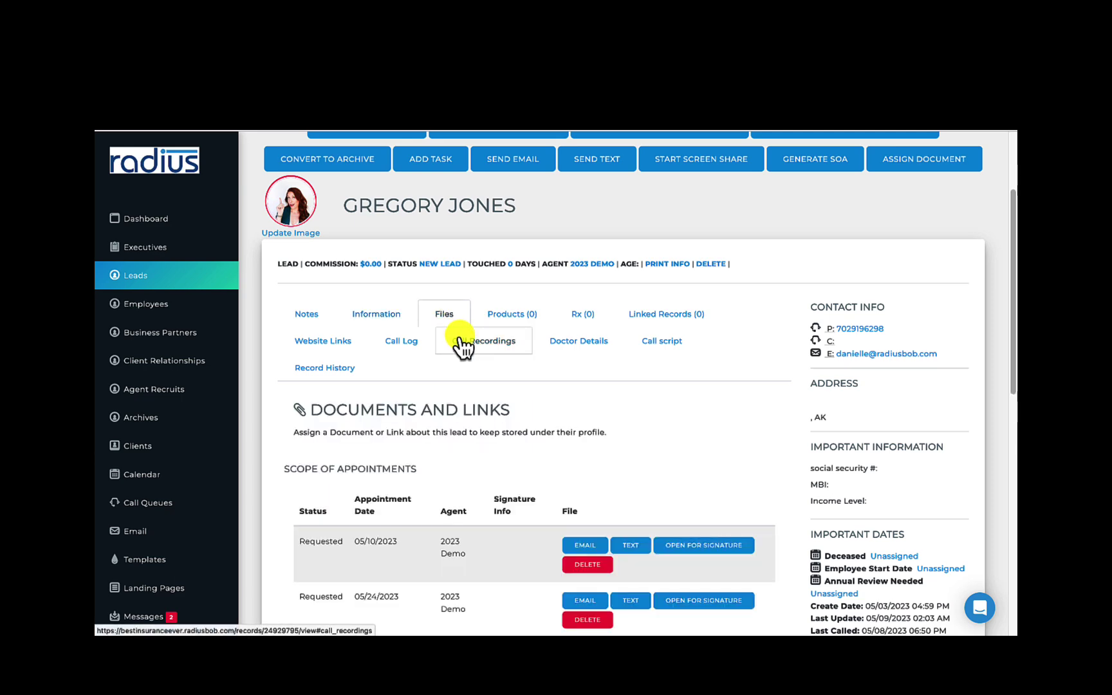
{"action": "left_click_drag", "start_coordinate": [1005, 224], "coordinate": [969, 347]}
{"action": "scroll", "coordinate": [966, 338], "scroll_direction": "down", "scroll_amount": 2}
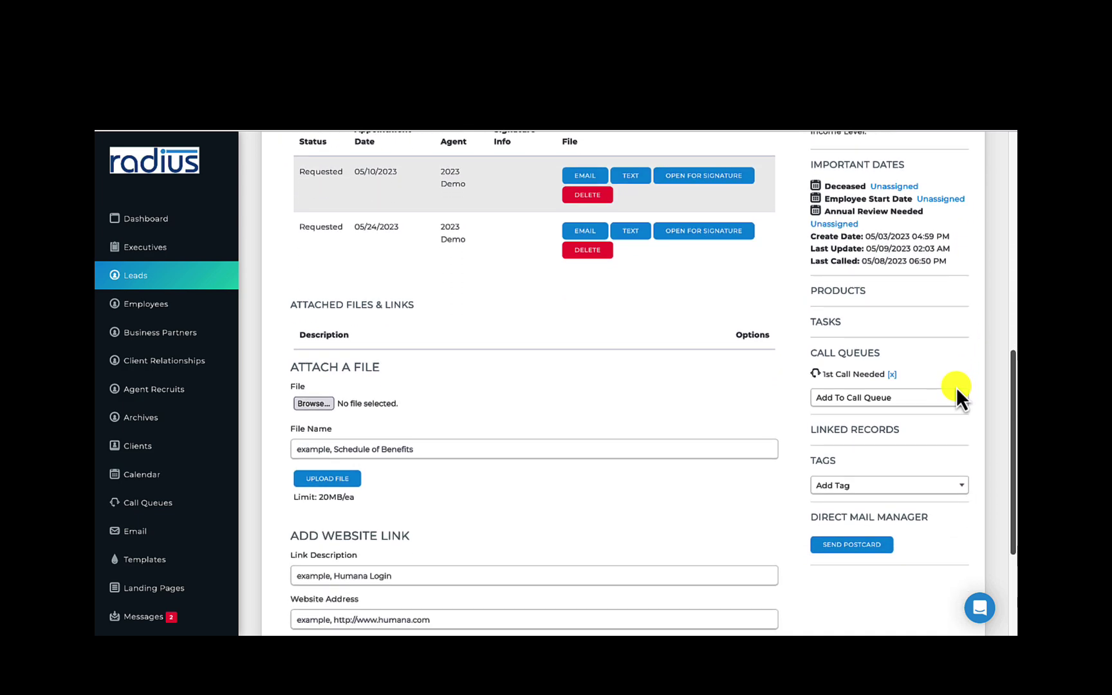
{"action": "left_click_drag", "start_coordinate": [1013, 386], "coordinate": [1011, 258]}
Add a new Health product with status In Force, carrier CTCare and plan Plan B
{"action": "left_click", "coordinate": [512, 255]}
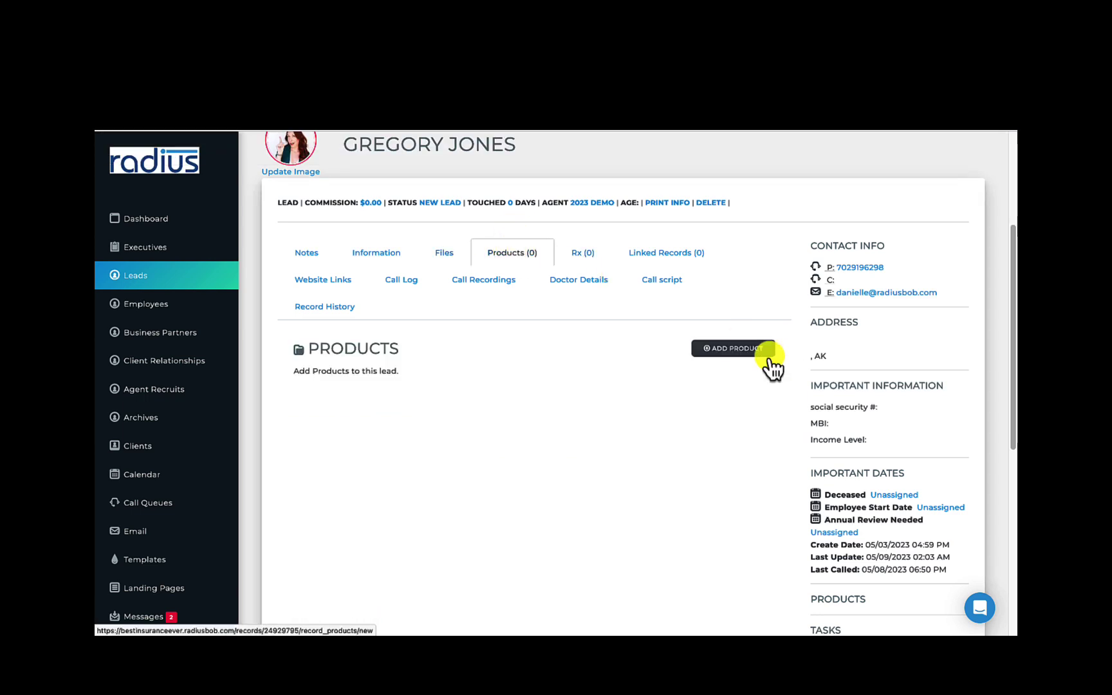
{"action": "left_click", "coordinate": [747, 351]}
{"action": "left_click", "coordinate": [431, 203]}
{"action": "left_click", "coordinate": [477, 236]}
{"action": "left_click", "coordinate": [684, 205]}
{"action": "left_click", "coordinate": [682, 220]}
{"action": "left_click", "coordinate": [426, 231]}
{"action": "left_click", "coordinate": [422, 261]}
{"action": "left_click", "coordinate": [650, 229]}
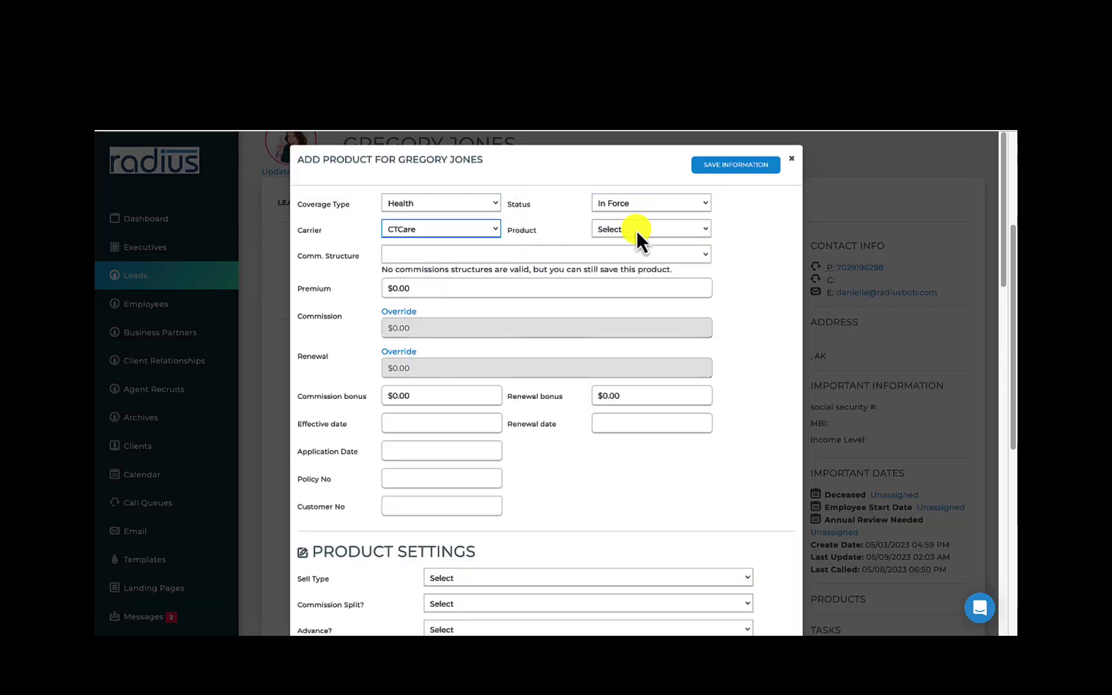
{"action": "left_click", "coordinate": [641, 249]}
Set effective date 05/01/2023, renewal date 01/01/2024 and application date 04/11/2023
{"action": "left_click", "coordinate": [402, 424]}
{"action": "left_click", "coordinate": [423, 284]}
{"action": "left_click", "coordinate": [618, 394]}
{"action": "type", "text": "1/1/2024"}
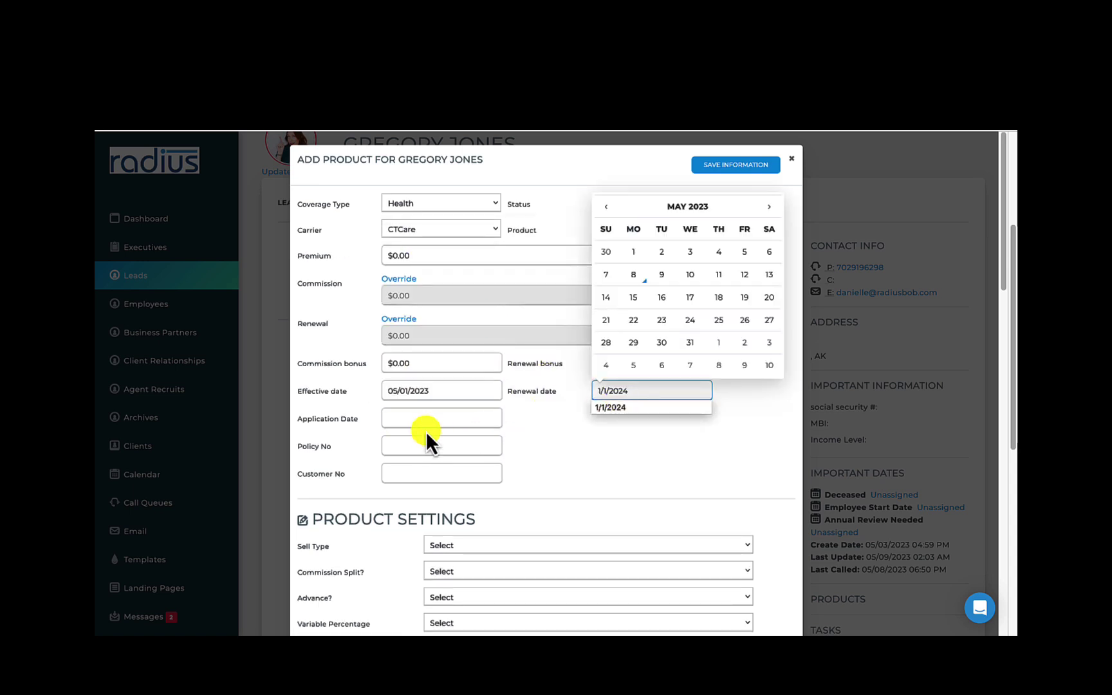
{"action": "left_click", "coordinate": [426, 420]}
{"action": "left_click", "coordinate": [399, 231]}
{"action": "left_click", "coordinate": [451, 322]}
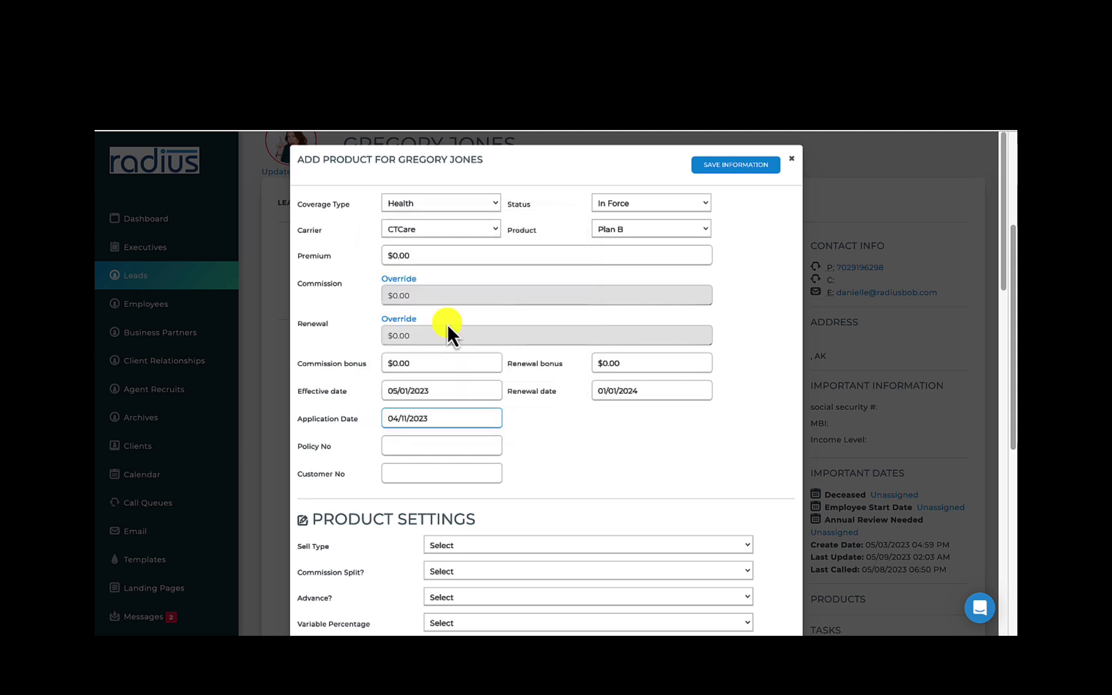
{"action": "left_click", "coordinate": [447, 444]}
Enter the policy and customer numbers, choose sell type New To Medicare, and save the product
{"action": "left_click", "coordinate": [443, 473]}
{"action": "left_click", "coordinate": [480, 546]}
{"action": "left_click", "coordinate": [477, 552]}
{"action": "left_click", "coordinate": [730, 165]}
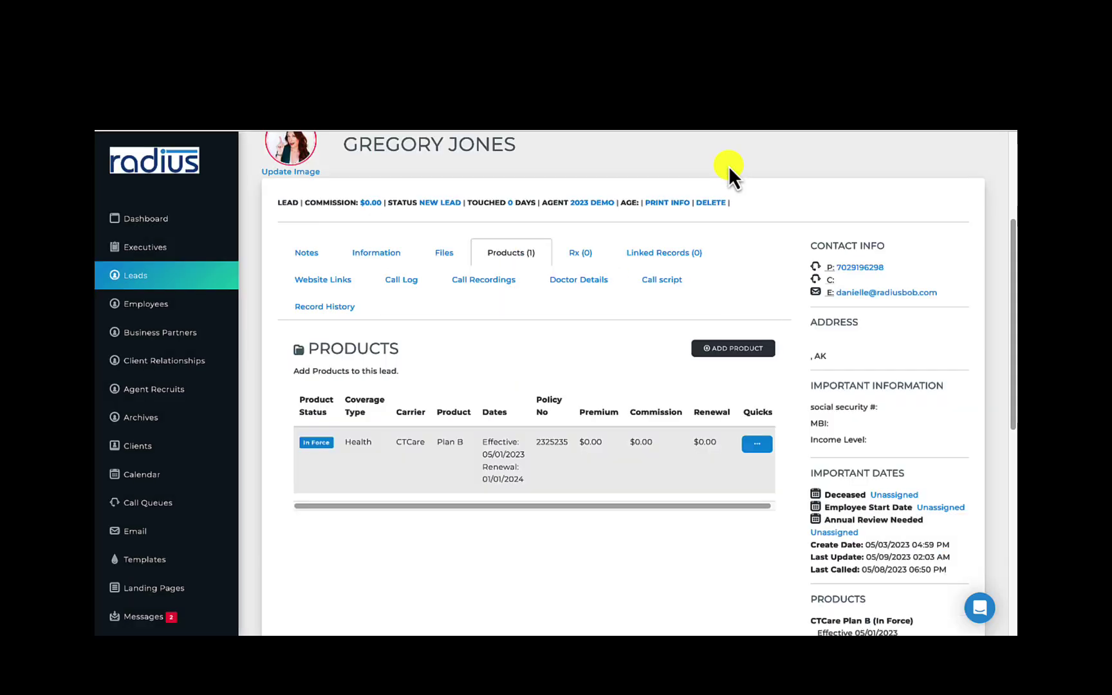
{"action": "left_click", "coordinate": [640, 256]}
Find the spouse's record and link it to the lead as a new Spouse client relationship
{"action": "left_click", "coordinate": [724, 348]}
{"action": "left_click", "coordinate": [617, 345]}
{"action": "left_click", "coordinate": [789, 340]}
{"action": "left_click", "coordinate": [490, 296]}
{"action": "left_click", "coordinate": [444, 382]}
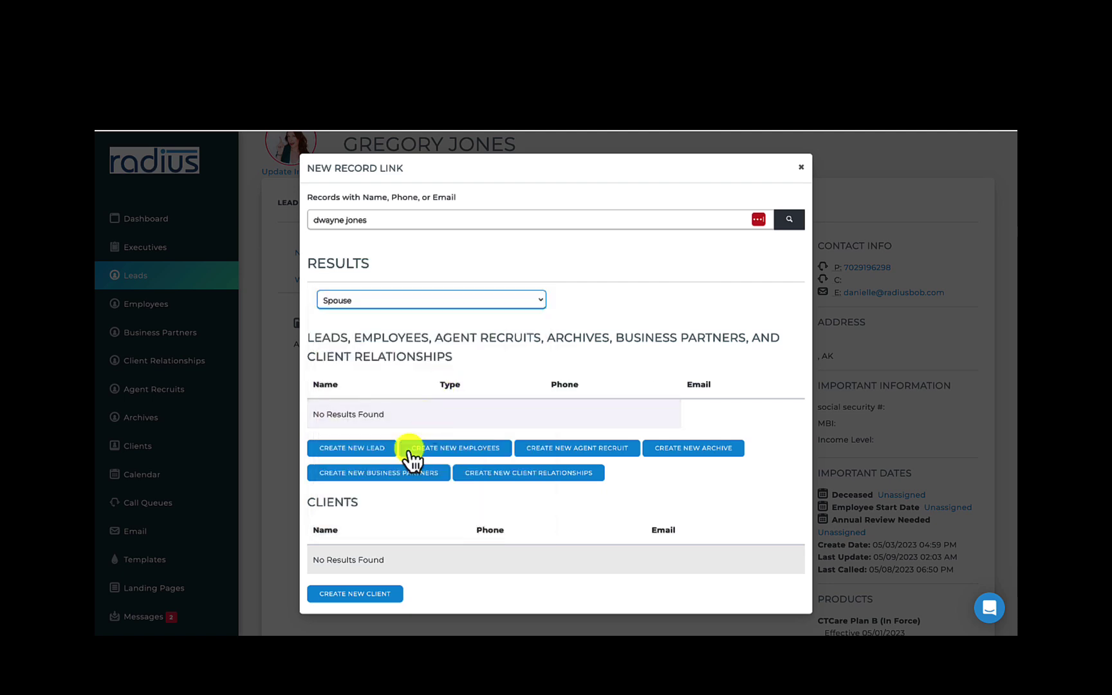
{"action": "left_click", "coordinate": [548, 474]}
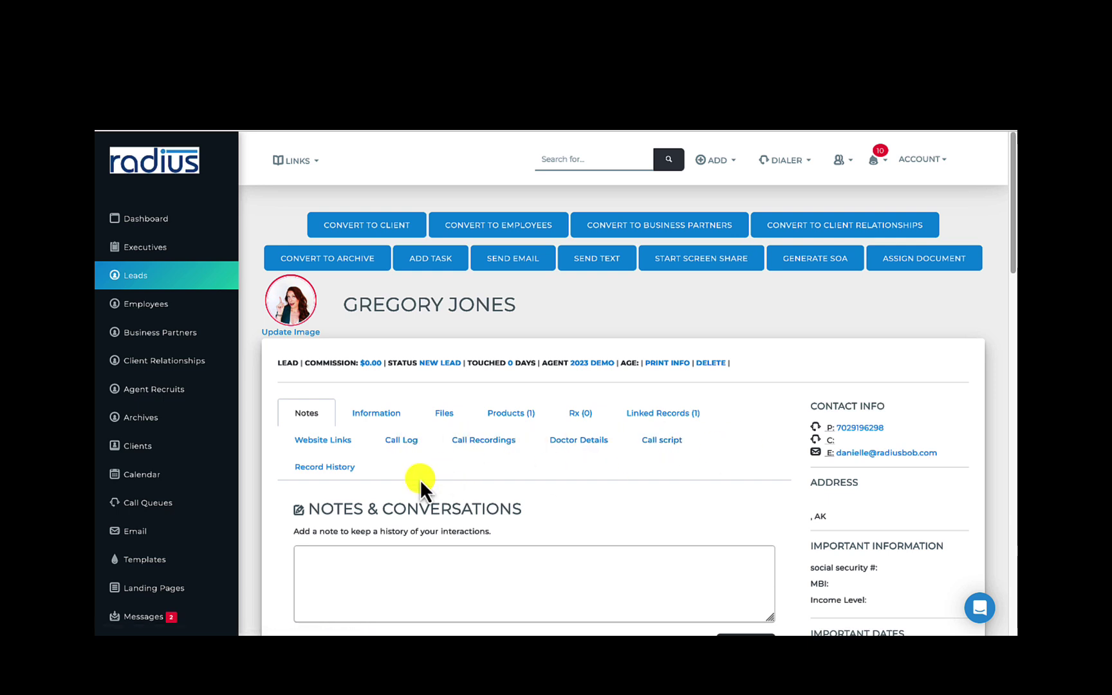
In the lead's record history, set the annual review date to 05/17/2023
{"action": "left_click", "coordinate": [325, 474]}
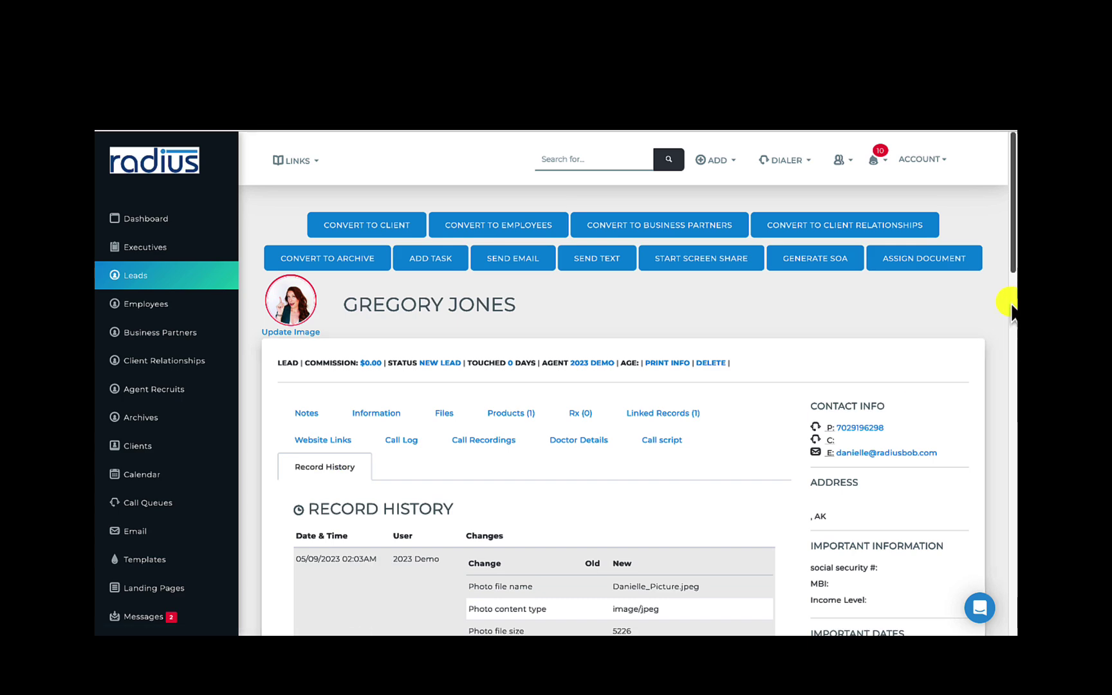
{"action": "mouse_move", "coordinate": [1012, 256]}
{"action": "left_mouse_down"}
{"action": "mouse_move", "coordinate": [1002, 366]}
{"action": "mouse_move", "coordinate": [1004, 293]}
{"action": "left_mouse_up"}
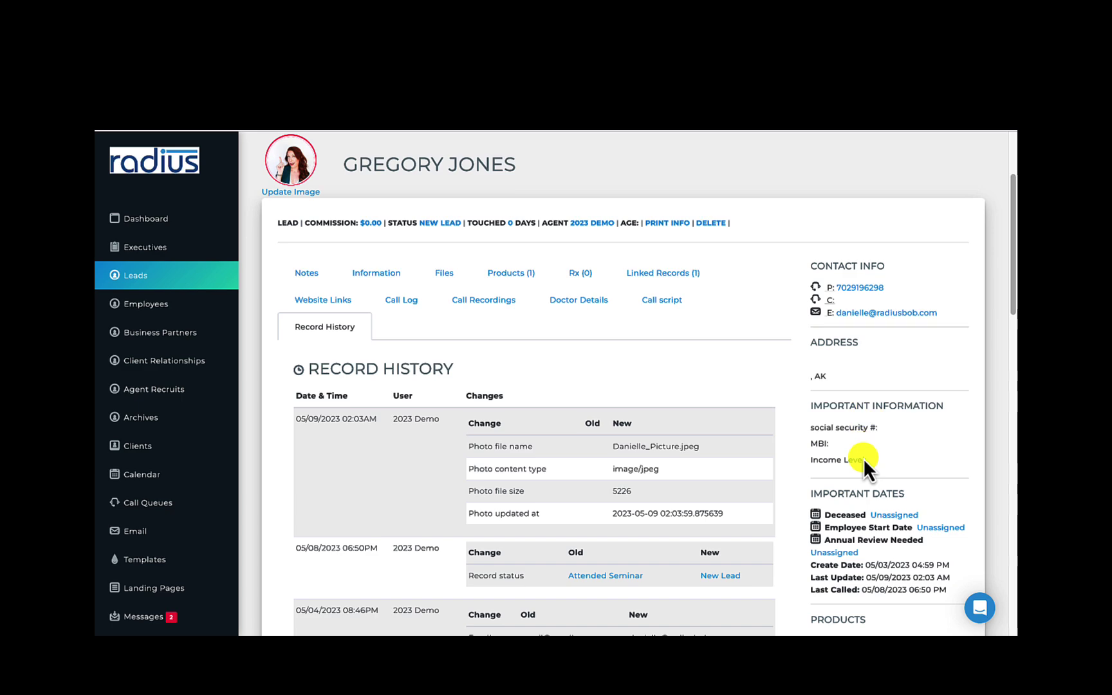
{"action": "left_click_drag", "start_coordinate": [1014, 302], "coordinate": [1006, 368]}
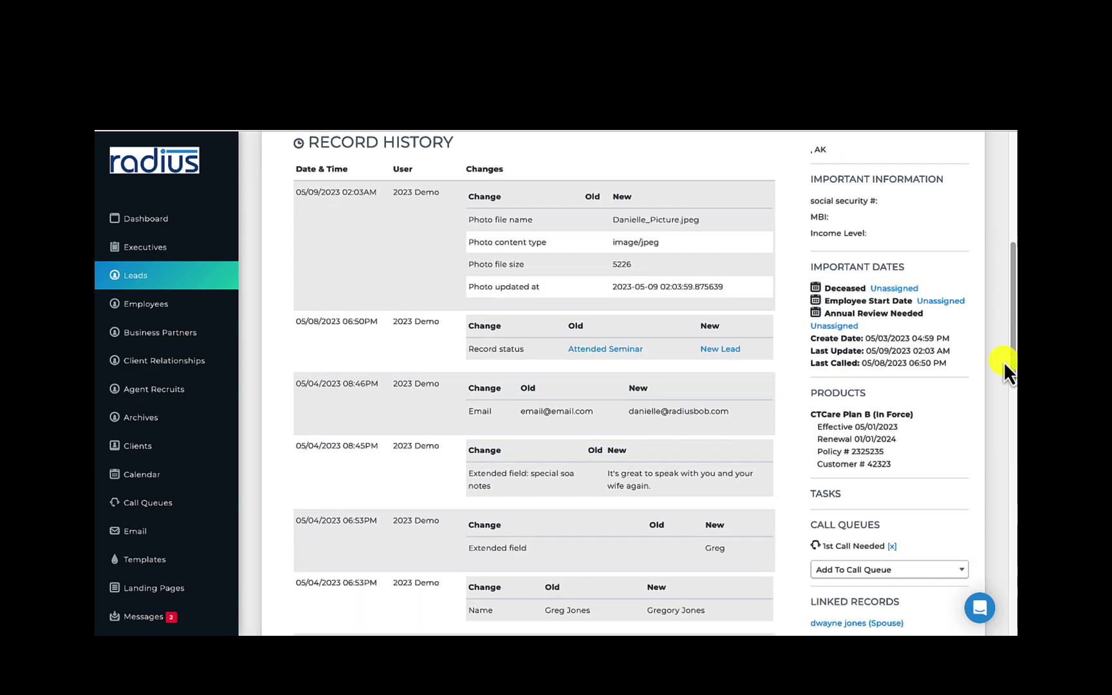
{"action": "left_click", "coordinate": [835, 326]}
{"action": "left_click", "coordinate": [907, 458]}
{"action": "left_click", "coordinate": [836, 372]}
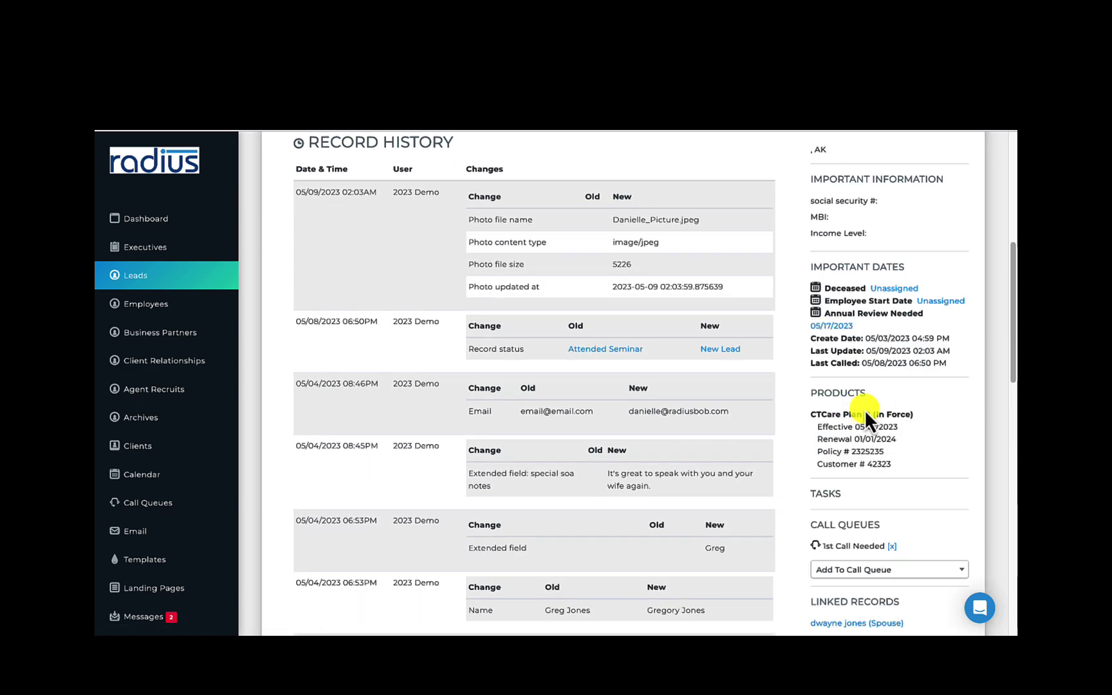
Tag the lead AEP Review Needed
{"action": "left_click_drag", "start_coordinate": [1011, 351], "coordinate": [999, 441]}
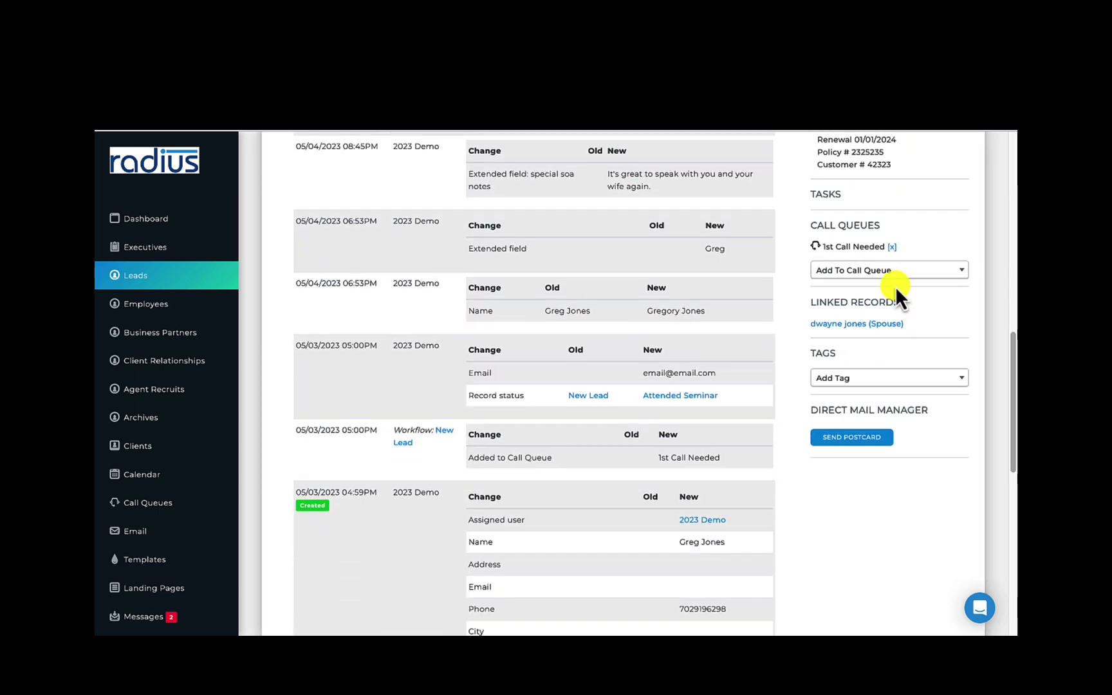
{"action": "left_click", "coordinate": [876, 379]}
{"action": "left_click", "coordinate": [876, 430]}
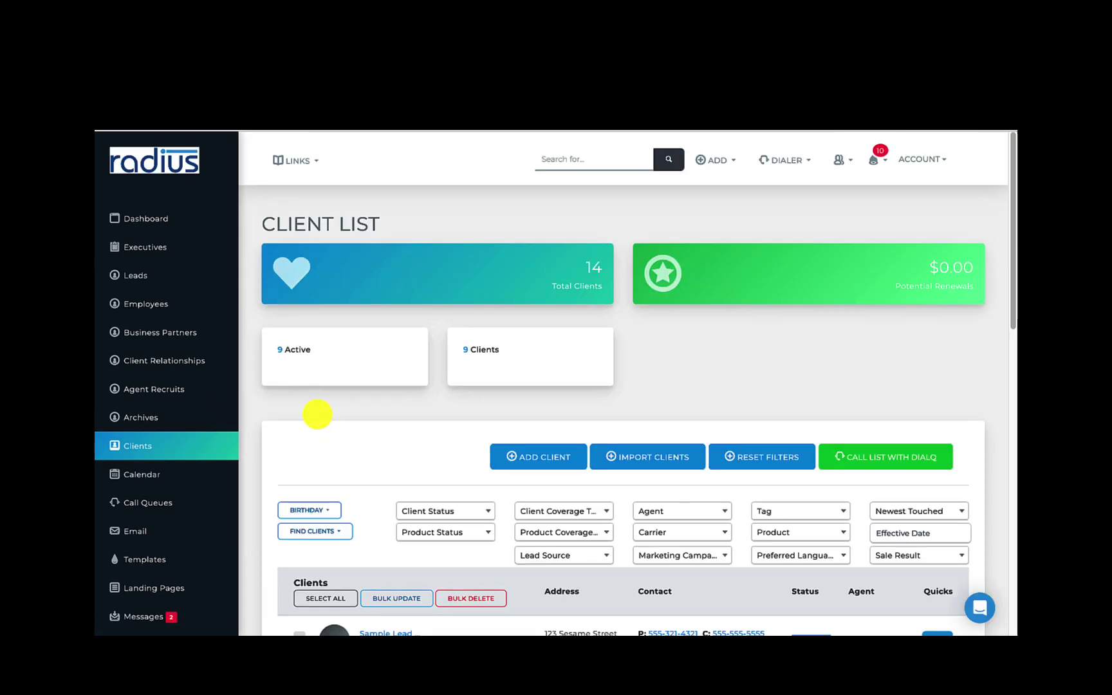
Open an active client's record from the client list and view its product commission payment details
{"action": "scroll", "coordinate": [317, 415], "scroll_direction": "down", "scroll_amount": 3}
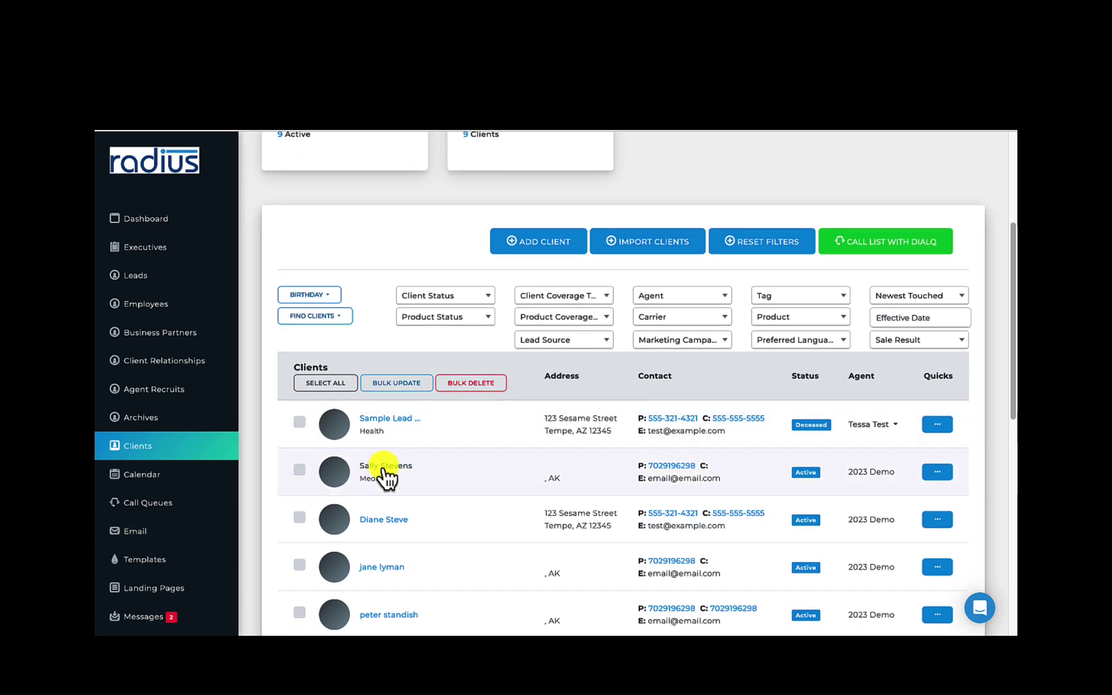
{"action": "left_click", "coordinate": [385, 465]}
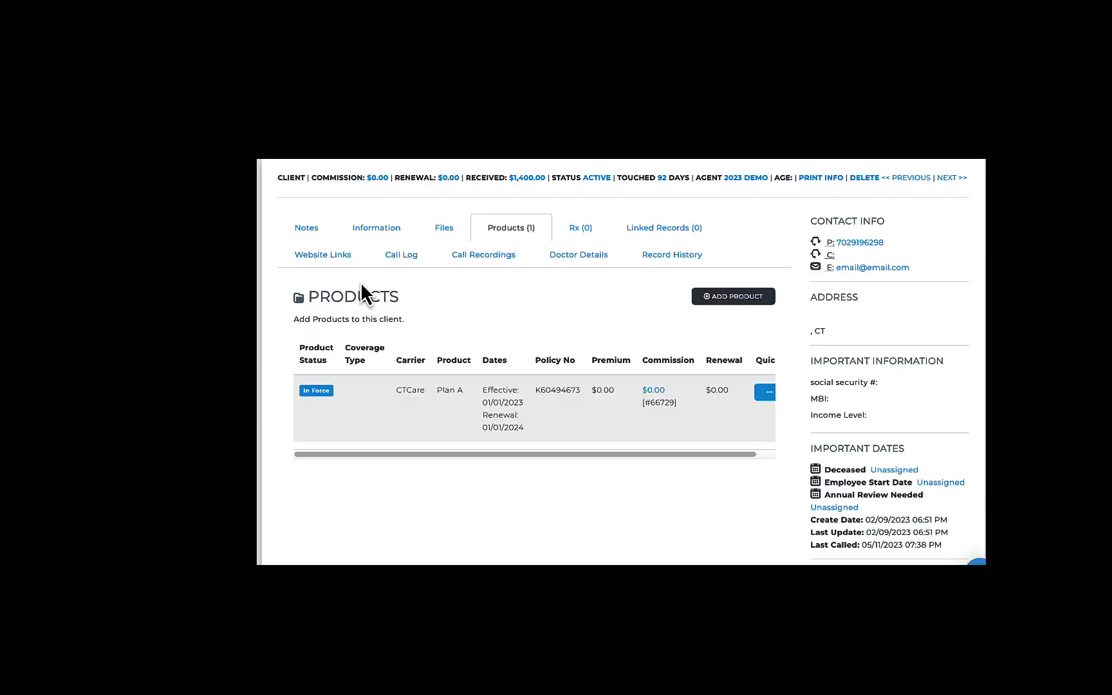
{"action": "left_click_drag", "start_coordinate": [462, 455], "coordinate": [568, 461]}
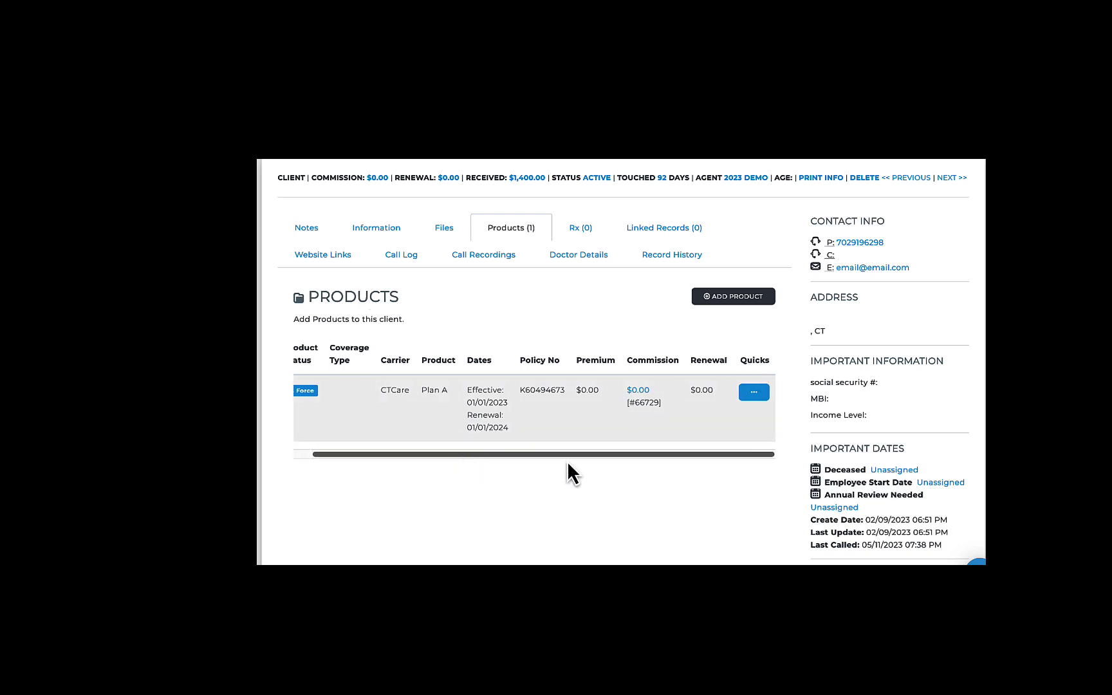
{"action": "left_click", "coordinate": [639, 391]}
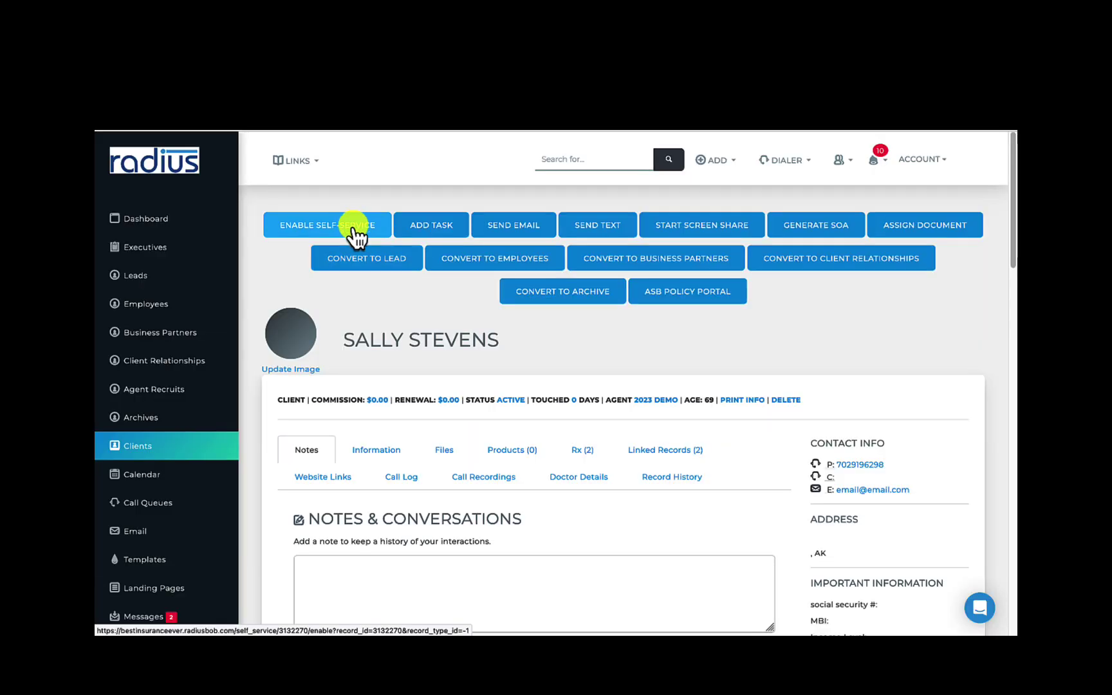
Preview the client's self-service portal, then view the In Force Aetna Plan G policy with $300.00 commission
{"action": "left_click", "coordinate": [353, 231]}
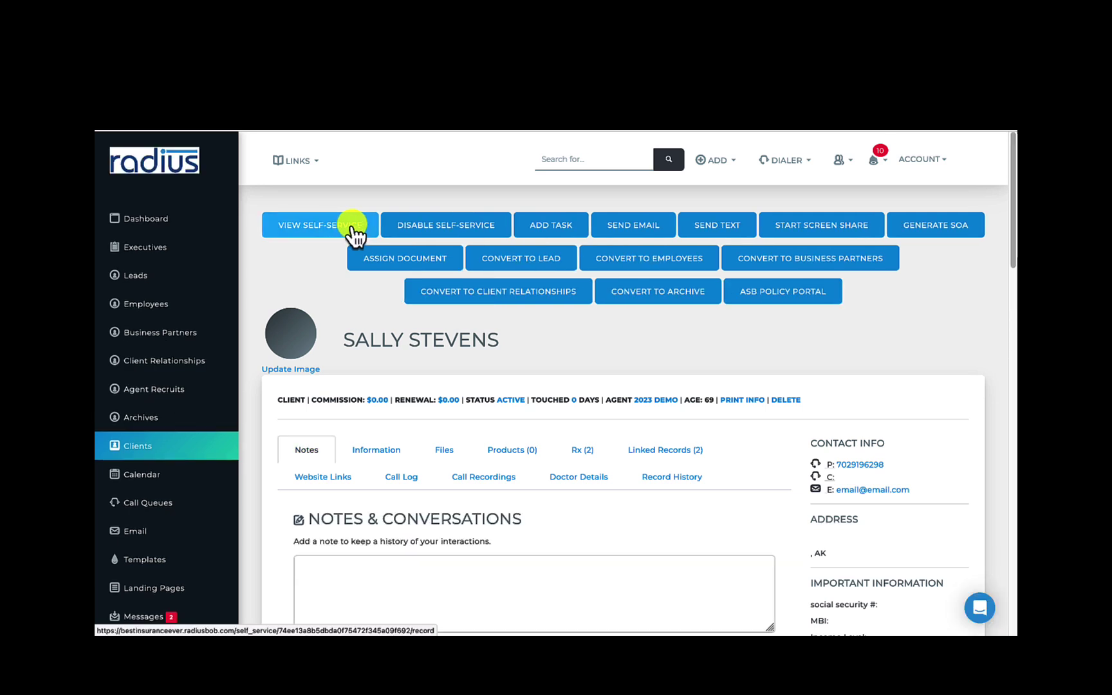
{"action": "left_click", "coordinate": [354, 231]}
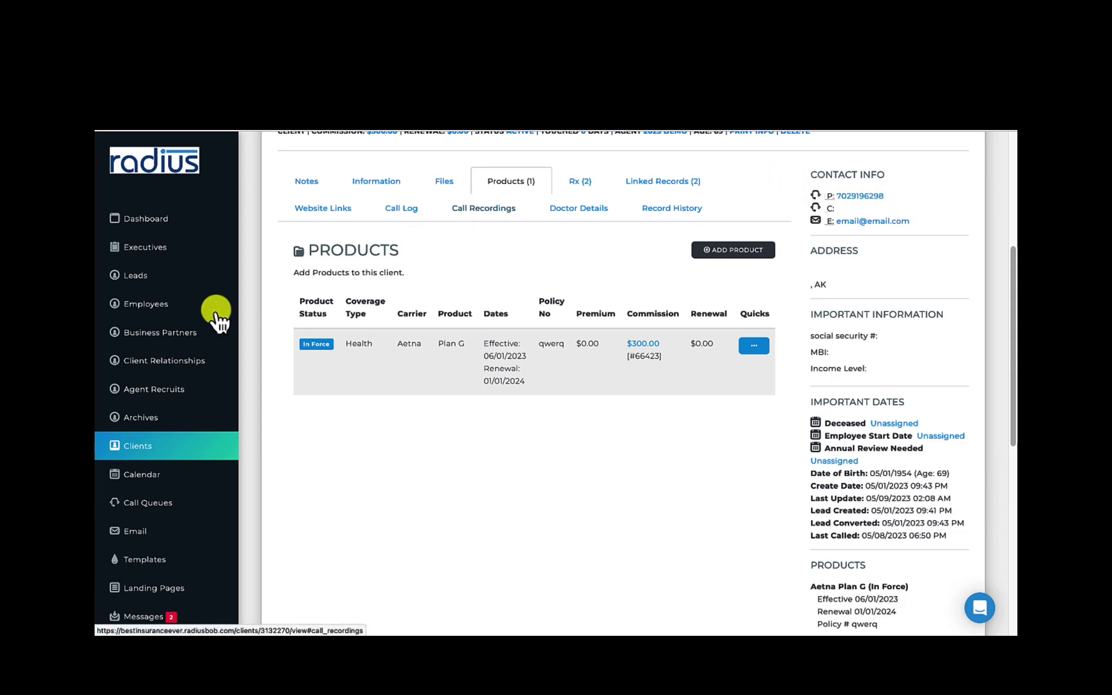
Open an agent recruit's record, review its carrier contracts, and create a user login for the recruit
{"action": "left_click", "coordinate": [166, 390]}
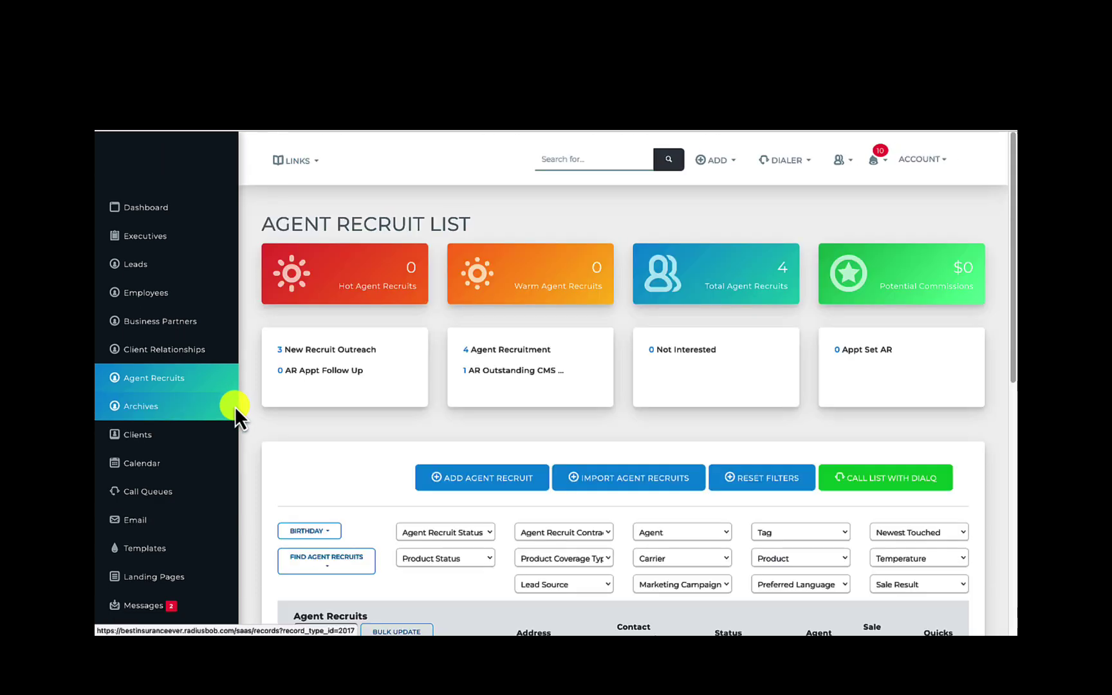
{"action": "left_click_drag", "start_coordinate": [1008, 201], "coordinate": [955, 348]}
{"action": "left_click", "coordinate": [380, 418]}
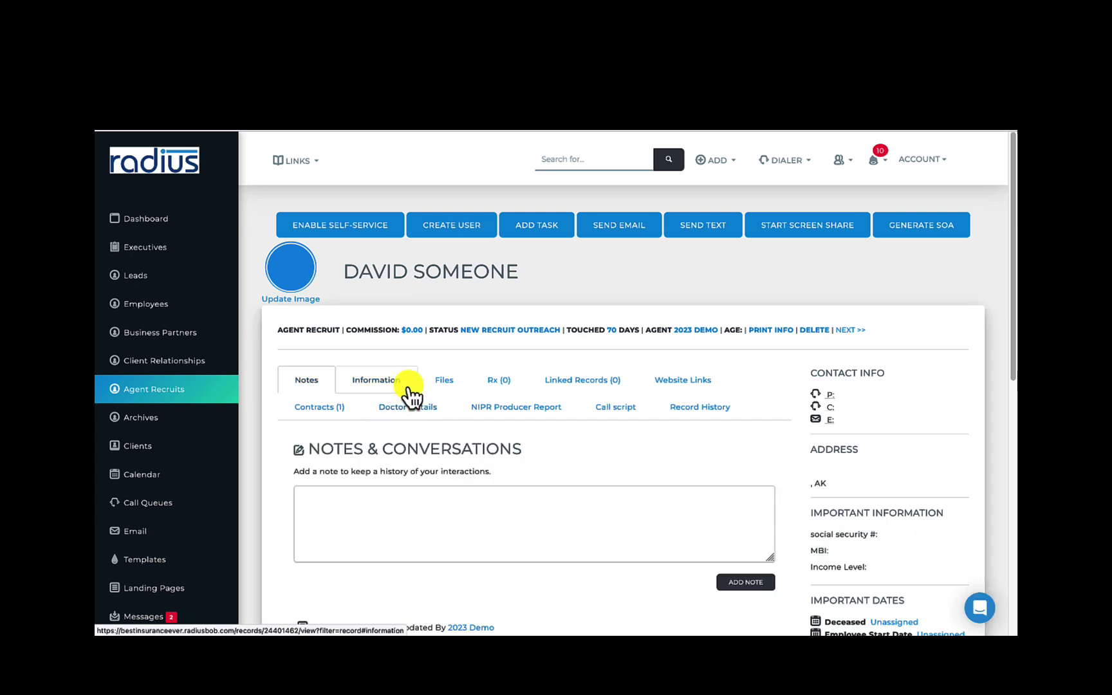
{"action": "left_click", "coordinate": [315, 415]}
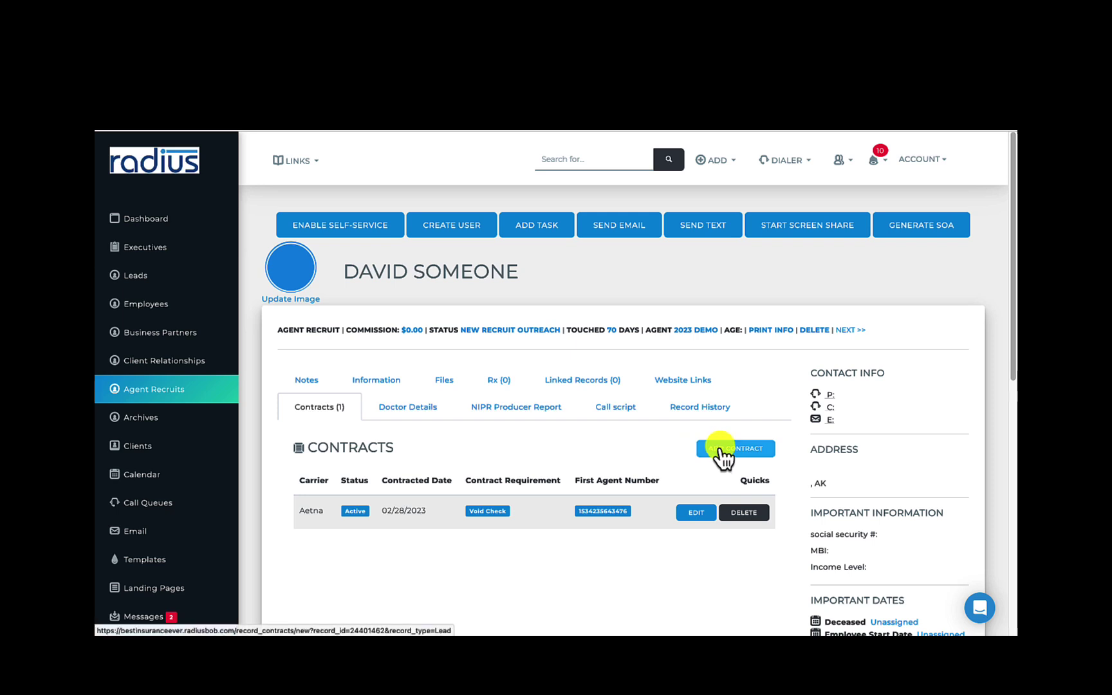
{"action": "left_click", "coordinate": [458, 229]}
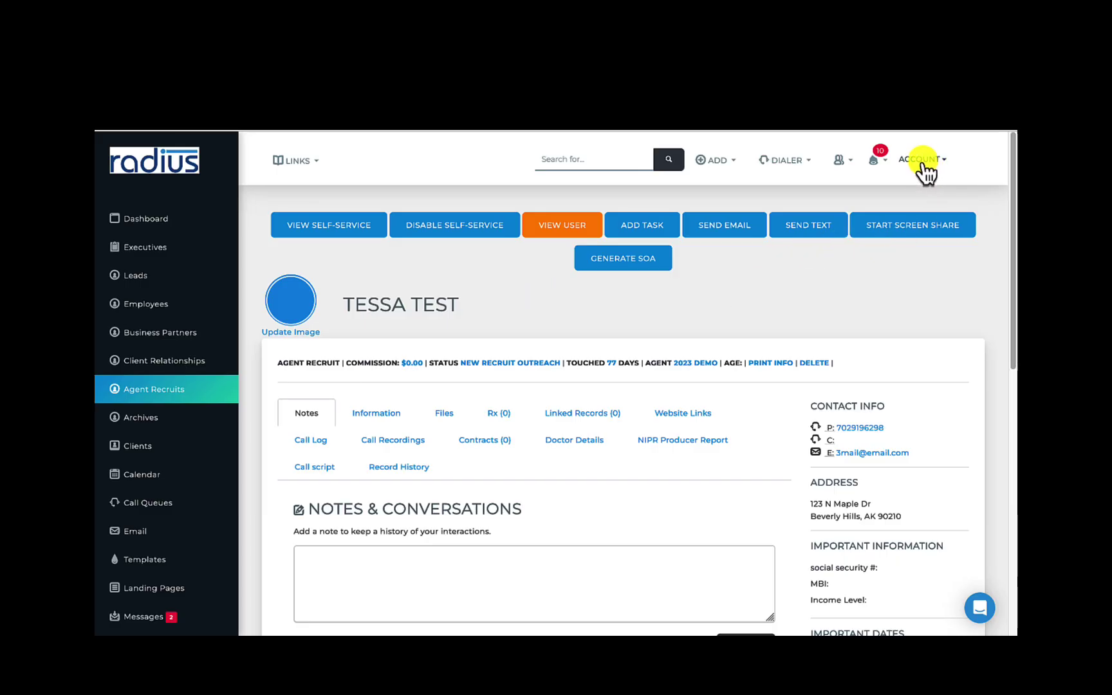
Visit Landing Pages, then open Carrier Commission Groups listing seven imported CTCare commission statements
{"action": "left_click", "coordinate": [924, 164]}
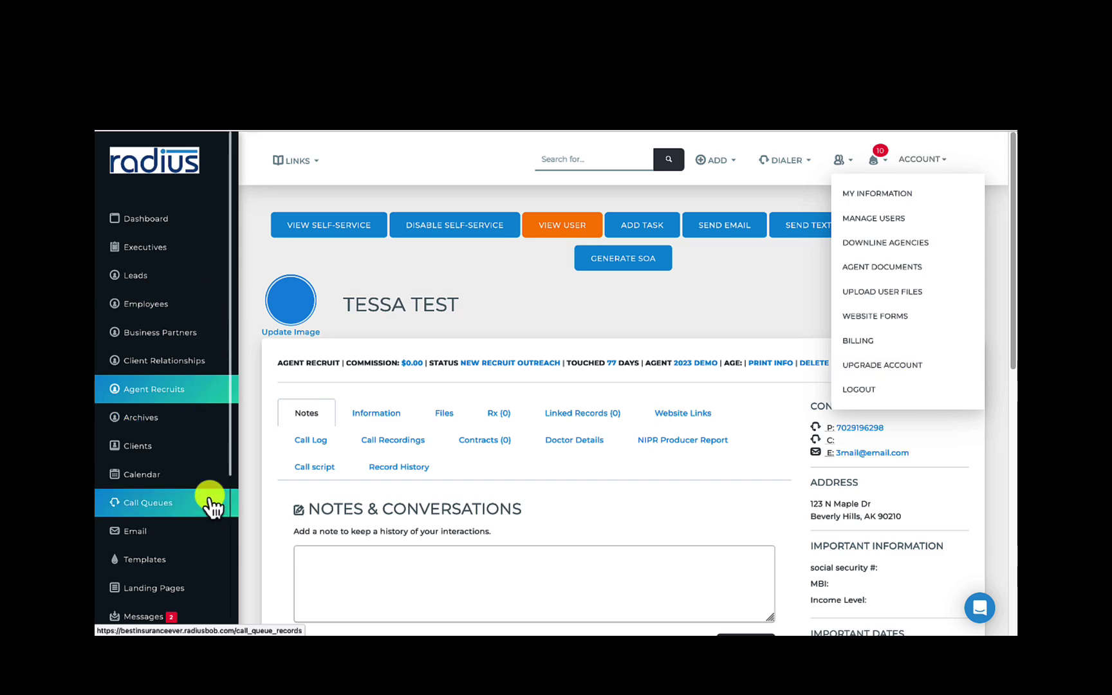
{"action": "scroll", "coordinate": [232, 479], "scroll_direction": "down", "scroll_amount": 1}
{"action": "left_click_drag", "start_coordinate": [231, 479], "coordinate": [228, 516]}
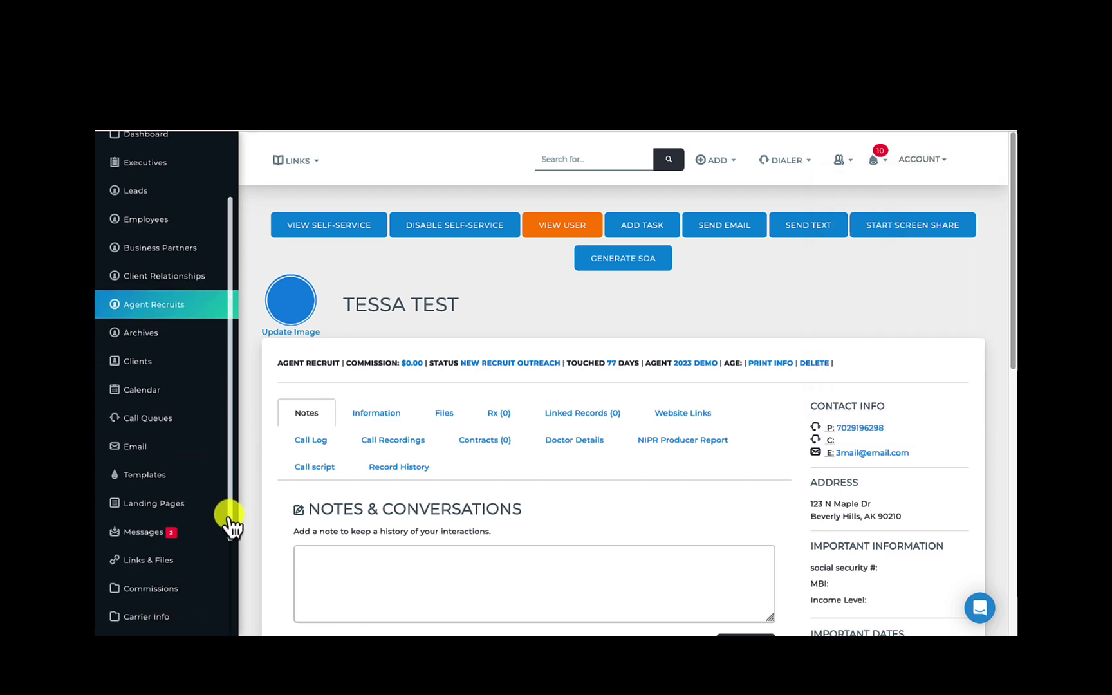
{"action": "left_click", "coordinate": [186, 497]}
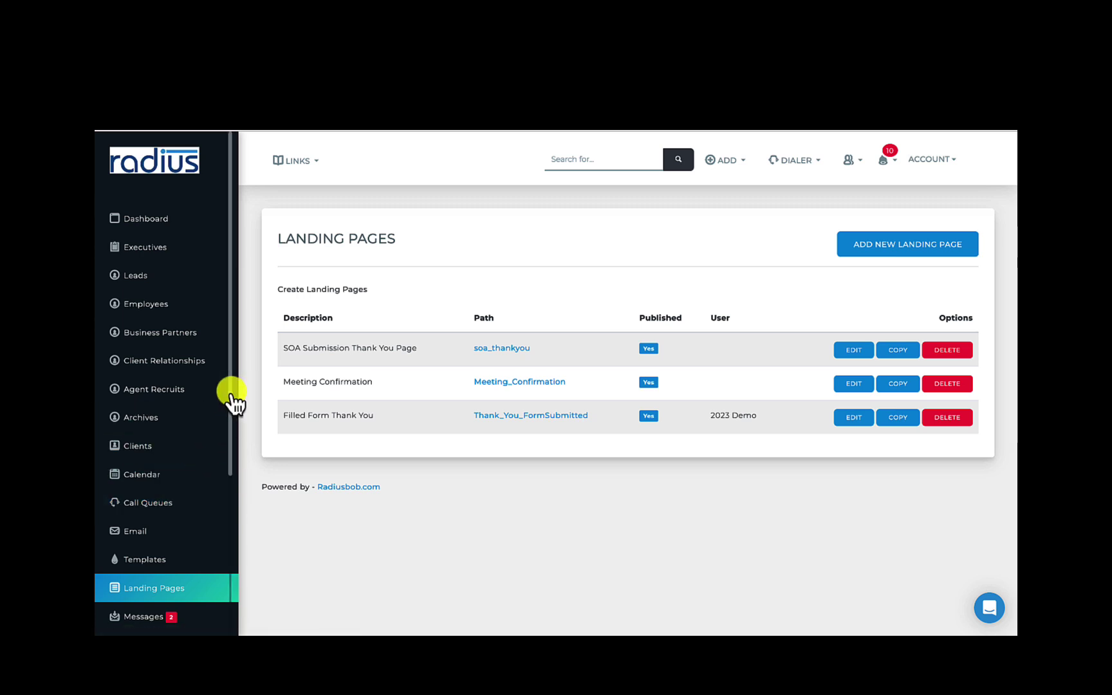
{"action": "left_click_drag", "start_coordinate": [229, 412], "coordinate": [228, 533]}
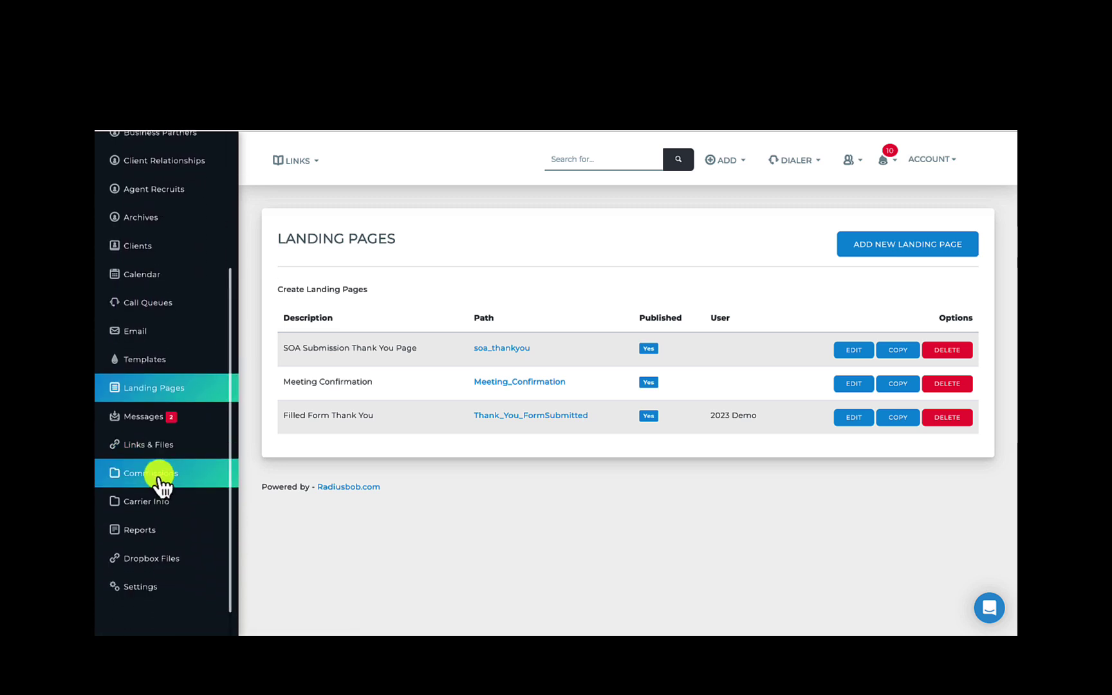
{"action": "left_click", "coordinate": [160, 478]}
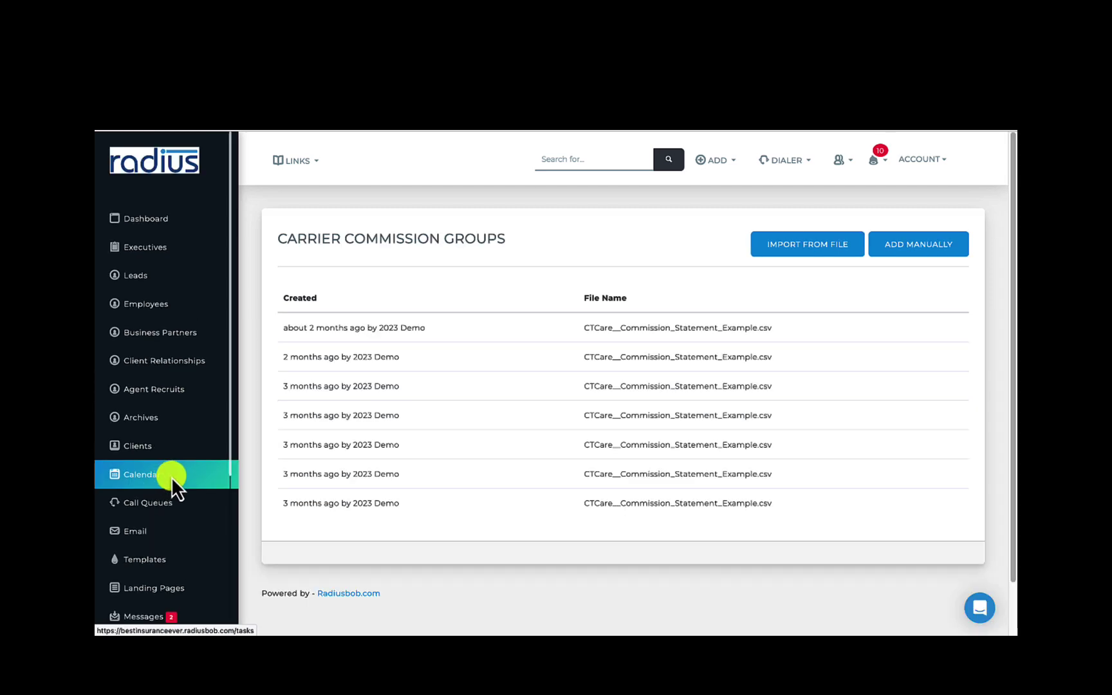
{"action": "scroll", "coordinate": [171, 476], "scroll_direction": "down", "scroll_amount": 3}
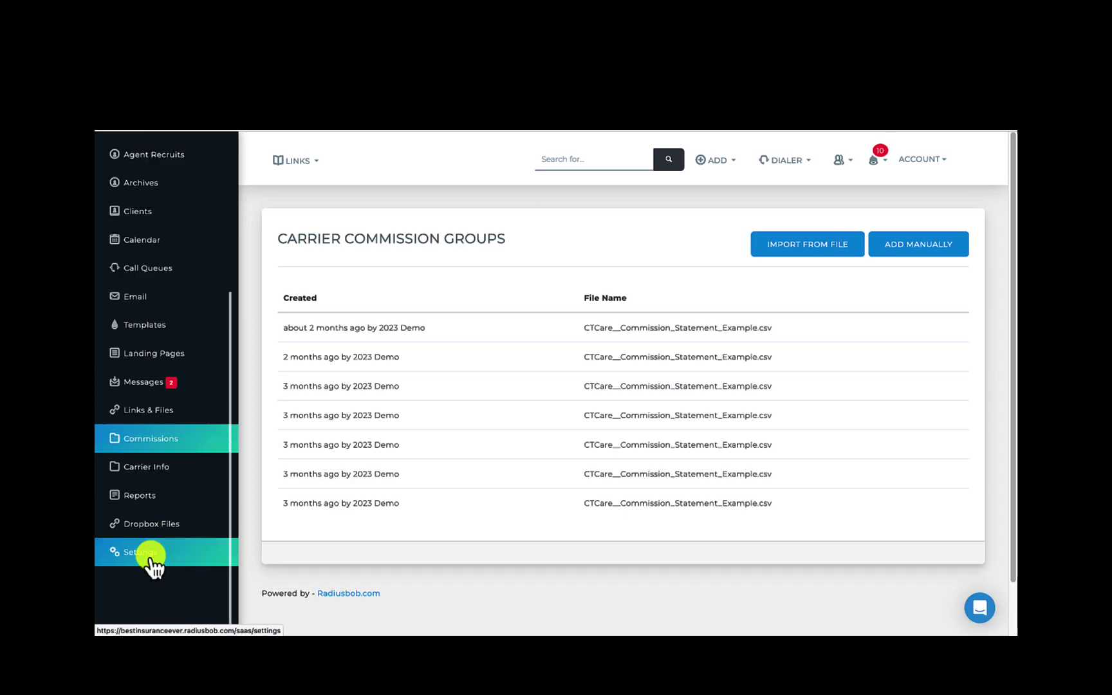
Go to Account Settings, filter the cards by 'analy', then clear the filter to show every card
{"action": "left_click", "coordinate": [150, 558]}
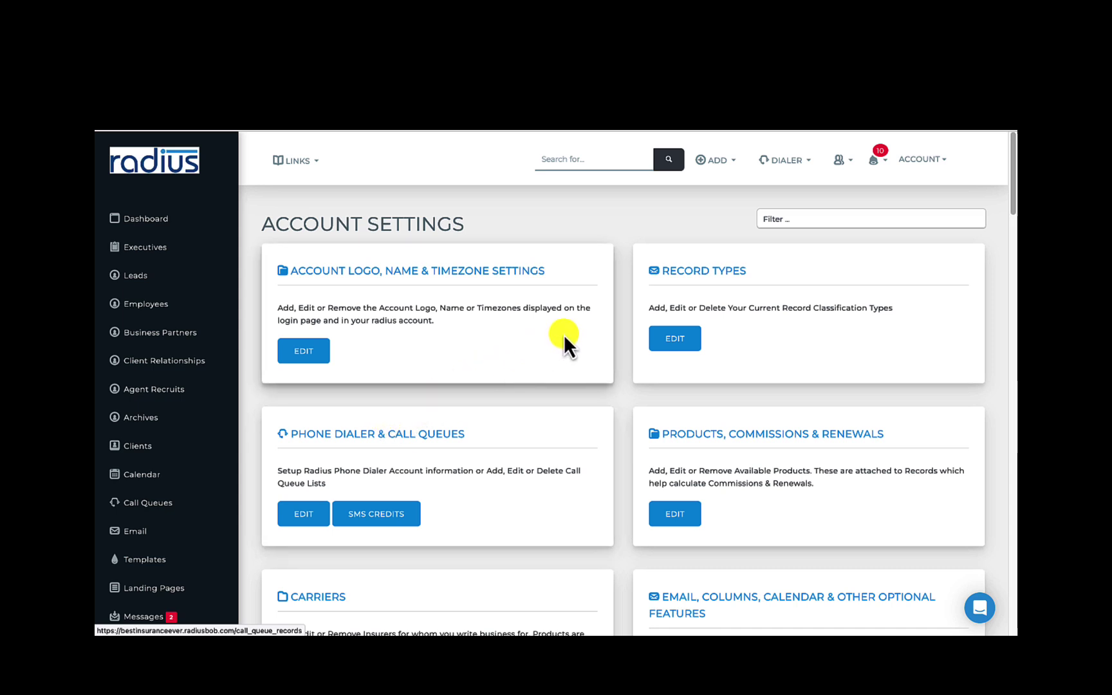
{"action": "left_click", "coordinate": [809, 216]}
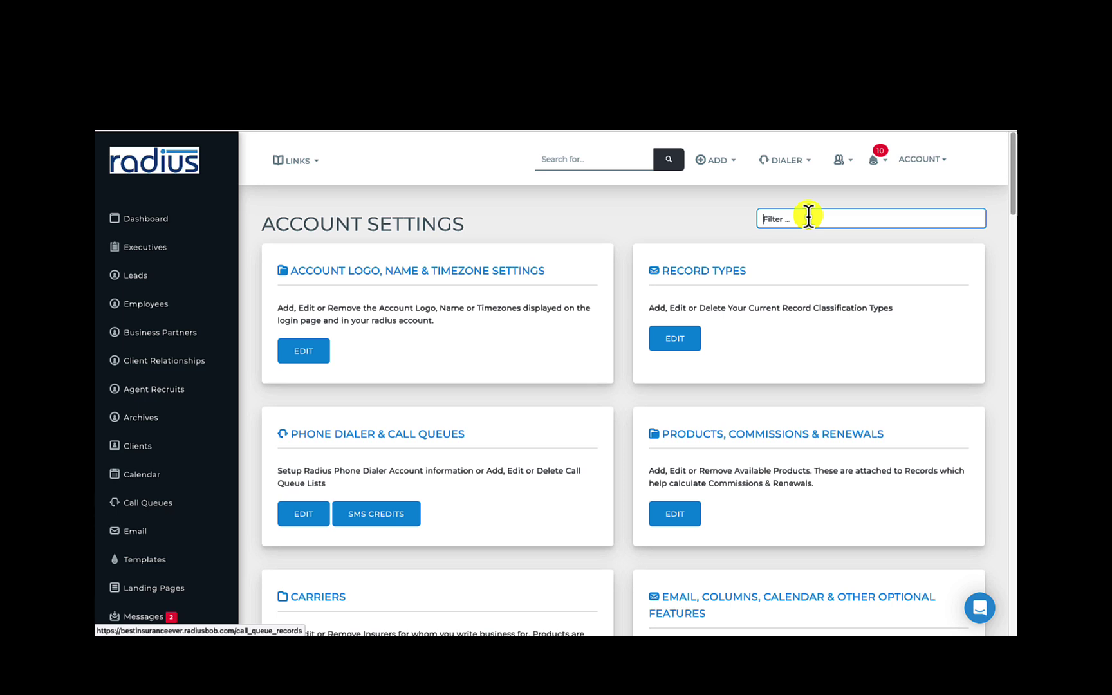
{"action": "type", "text": "analy"}
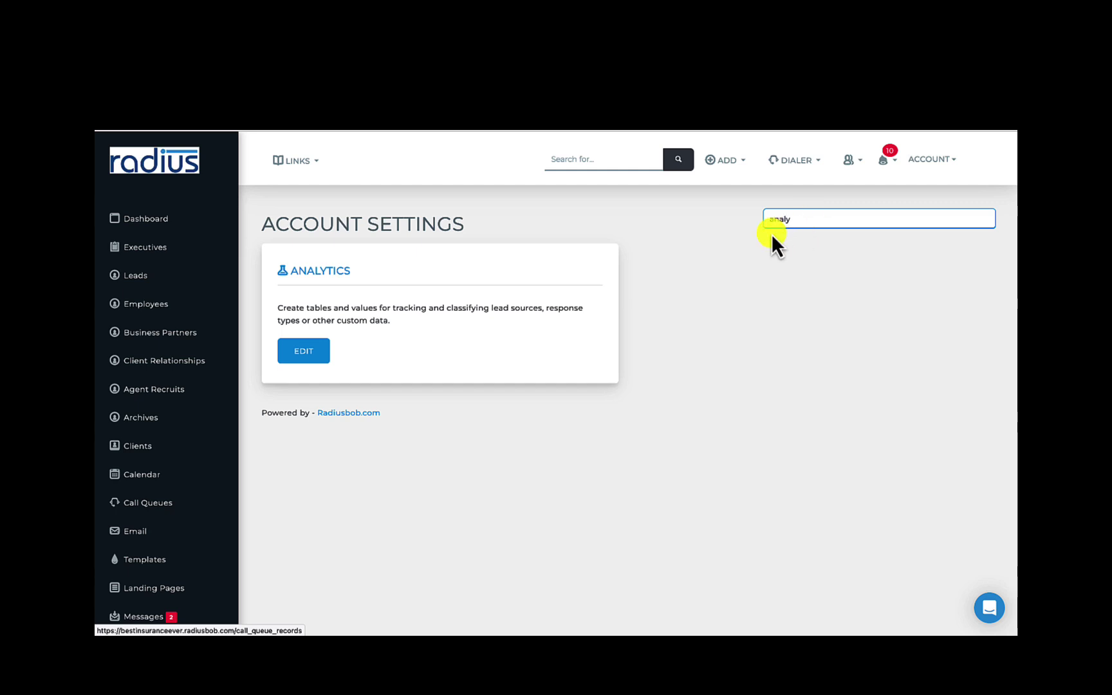
{"action": "left_click_drag", "start_coordinate": [812, 221], "coordinate": [739, 199]}
{"action": "key", "text": "BackSpace"}
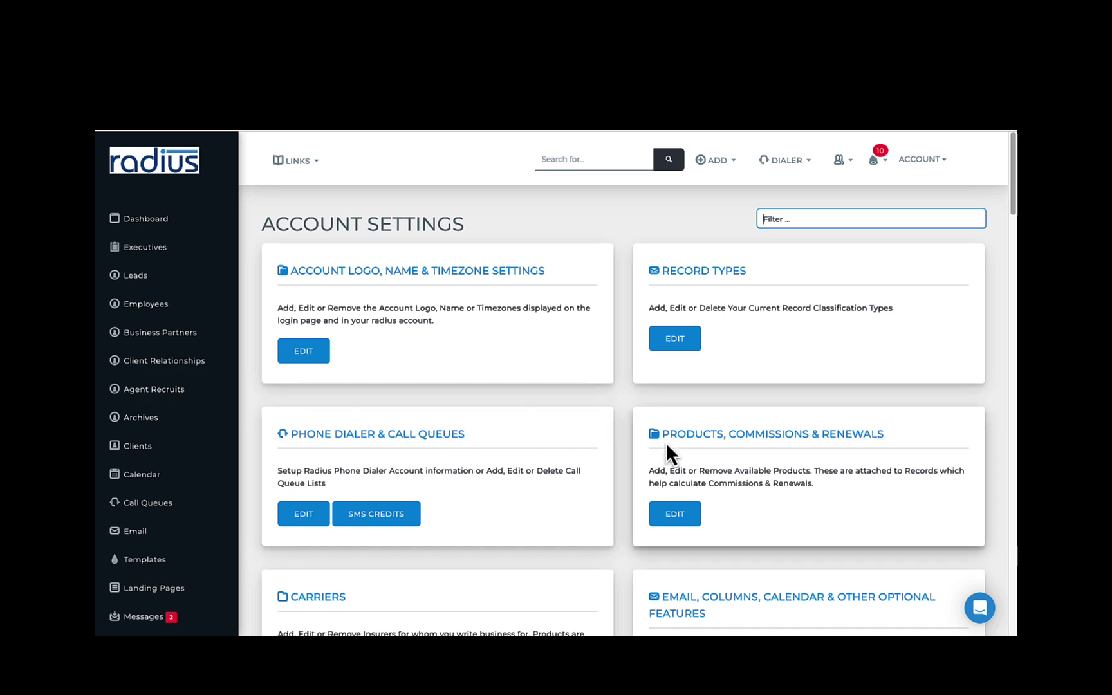
Scroll down through the whole list of Account Settings cards to review each one
{"action": "scroll", "coordinate": [1002, 232], "scroll_direction": "down", "scroll_amount": 4}
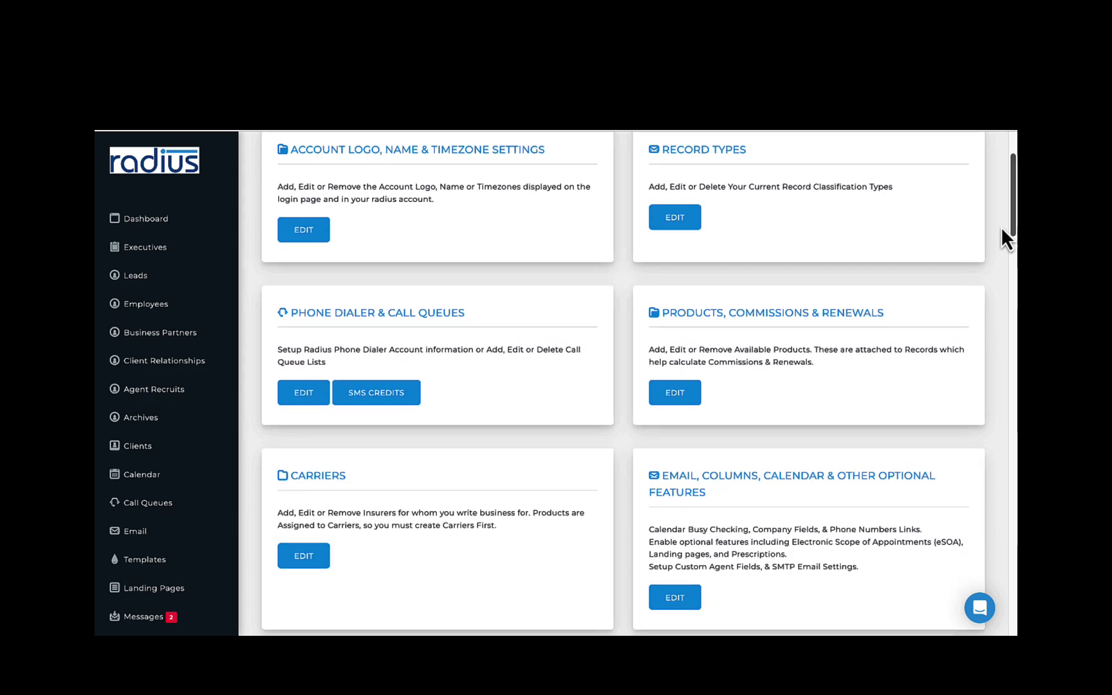
{"action": "scroll", "coordinate": [998, 251], "scroll_direction": "down", "scroll_amount": 3}
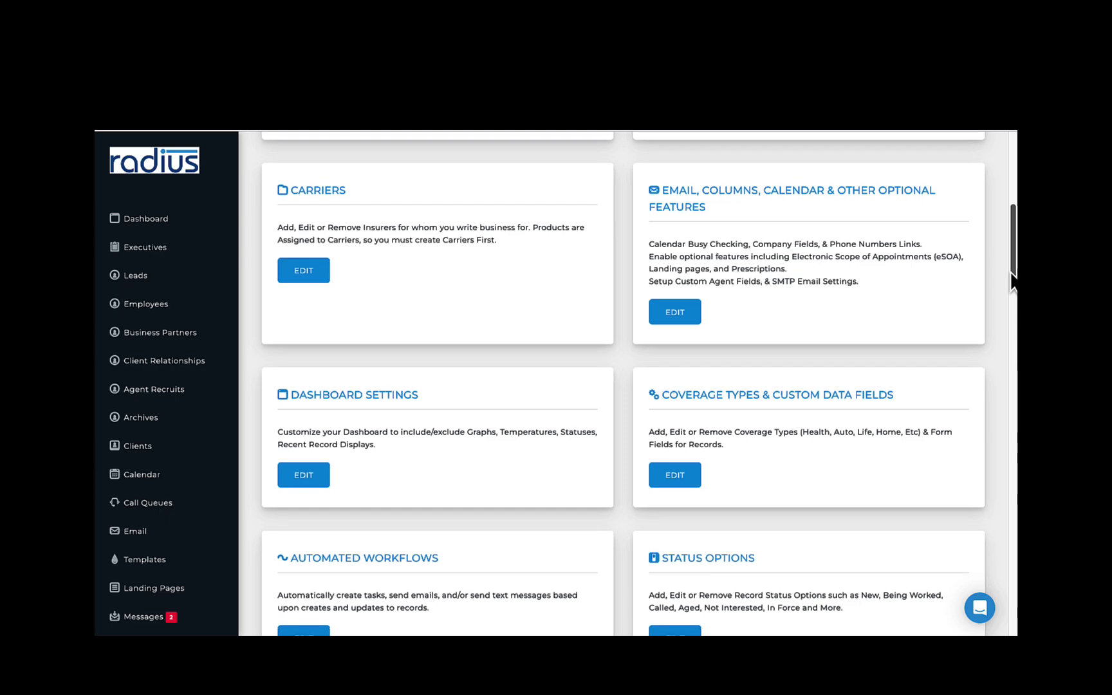
{"action": "left_click_drag", "start_coordinate": [1013, 280], "coordinate": [1012, 356]}
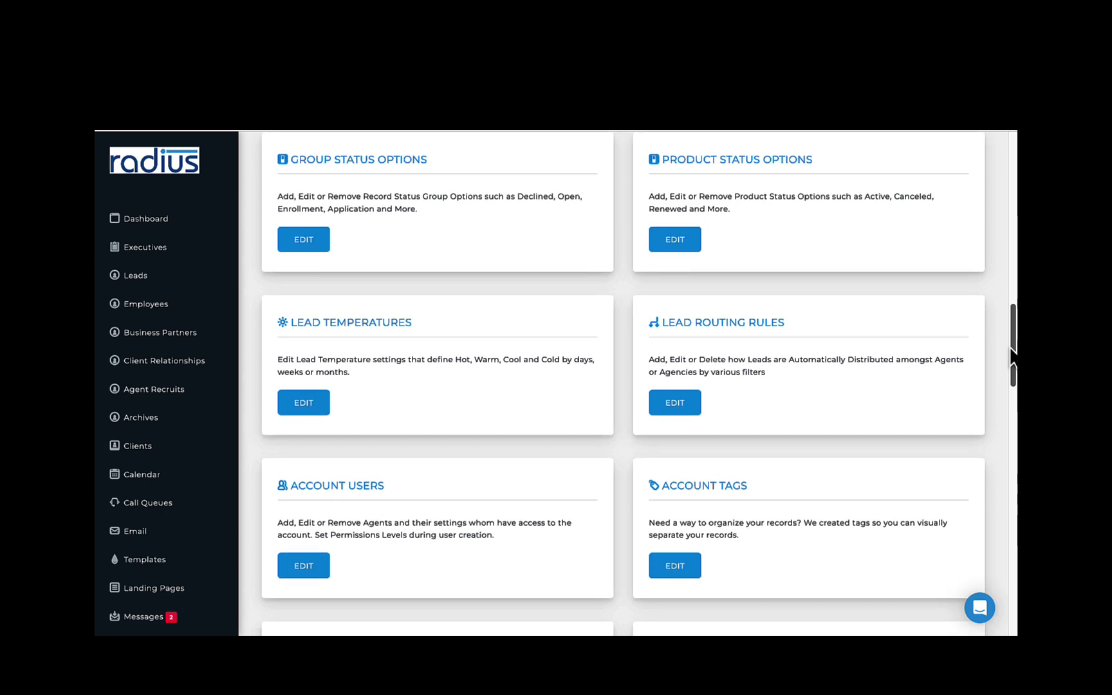
{"action": "left_click_drag", "start_coordinate": [1014, 358], "coordinate": [1016, 441]}
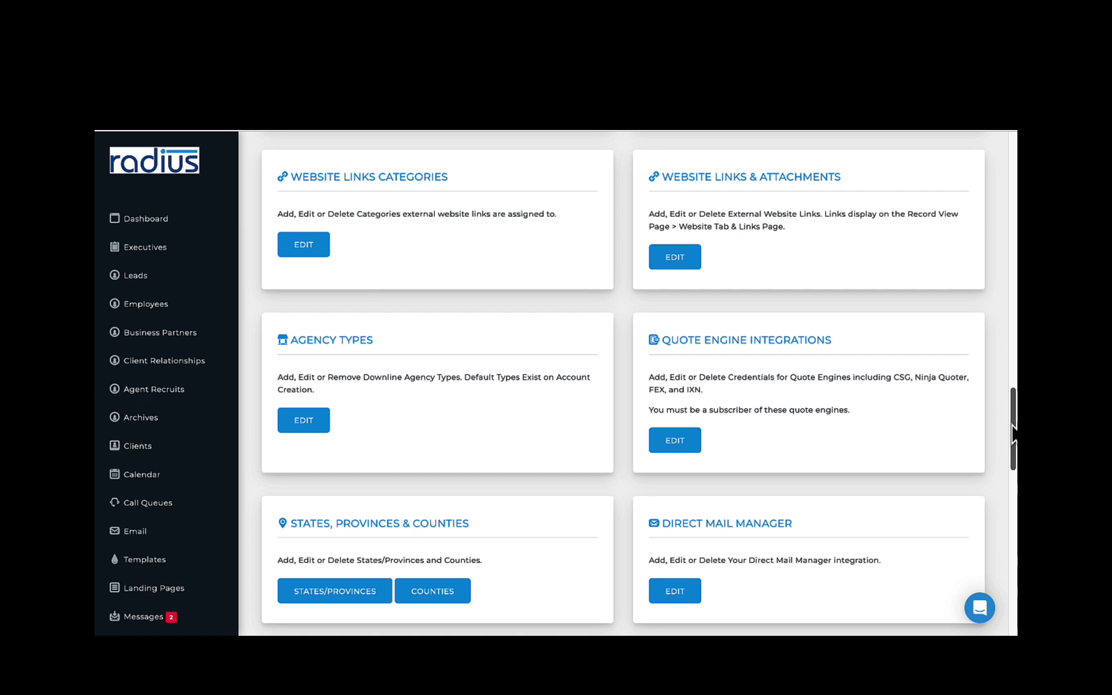
{"action": "left_click_drag", "start_coordinate": [1014, 435], "coordinate": [1014, 528]}
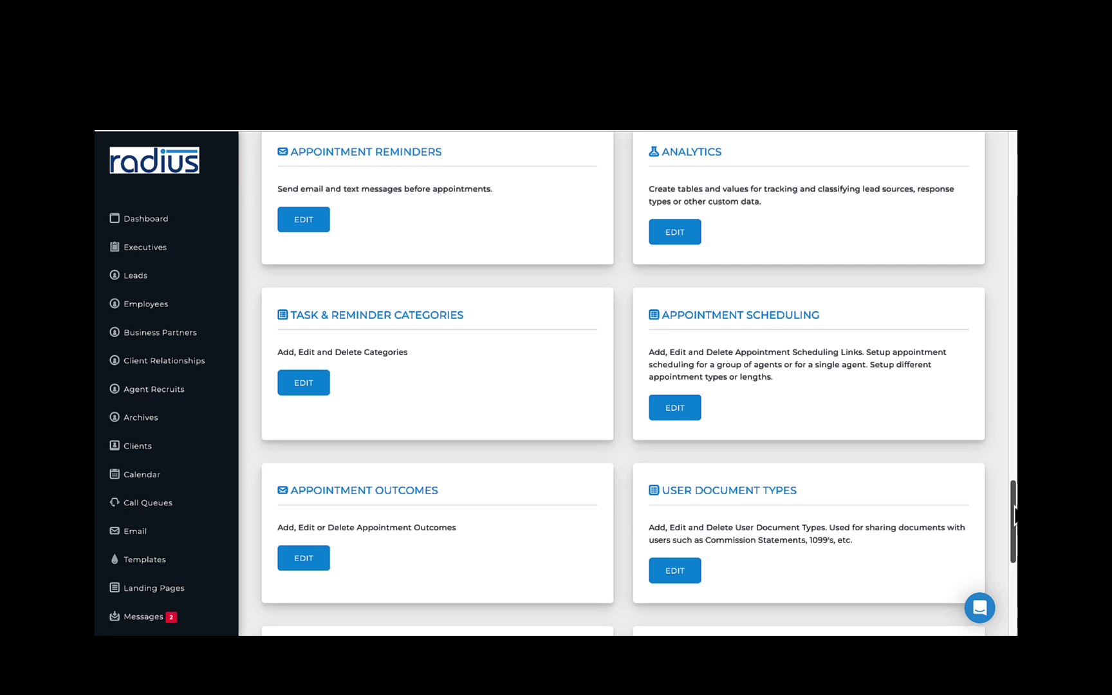
{"action": "scroll", "coordinate": [1015, 515], "scroll_direction": "down", "scroll_amount": 5}
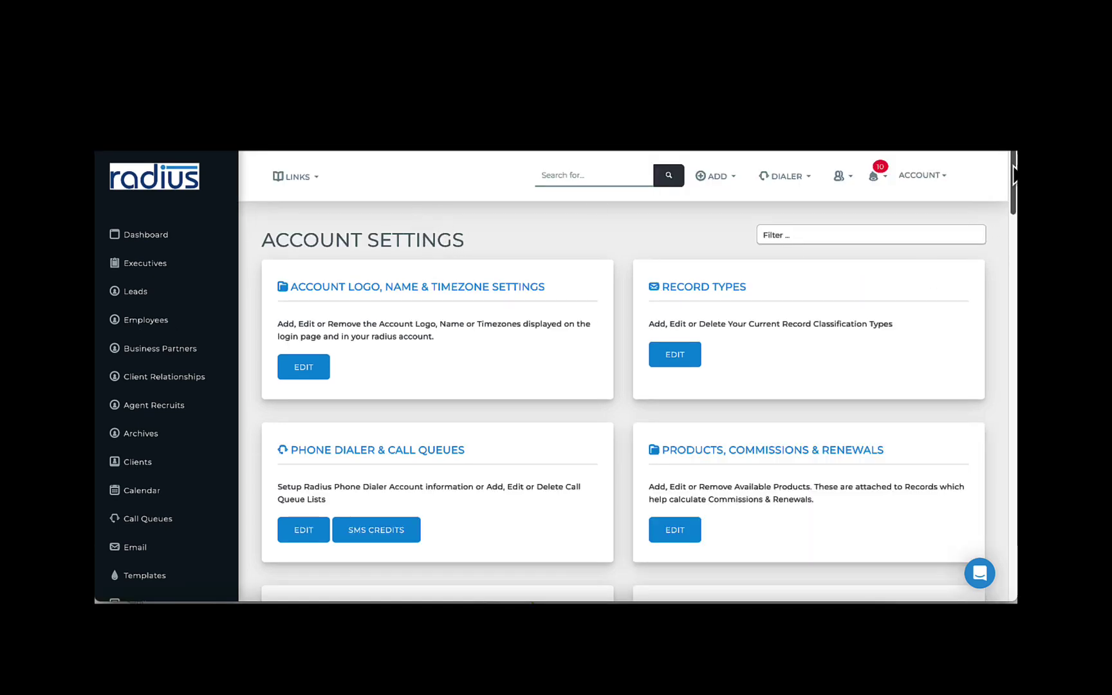
{"action": "scroll", "coordinate": [1015, 173], "scroll_direction": "down", "scroll_amount": 1}
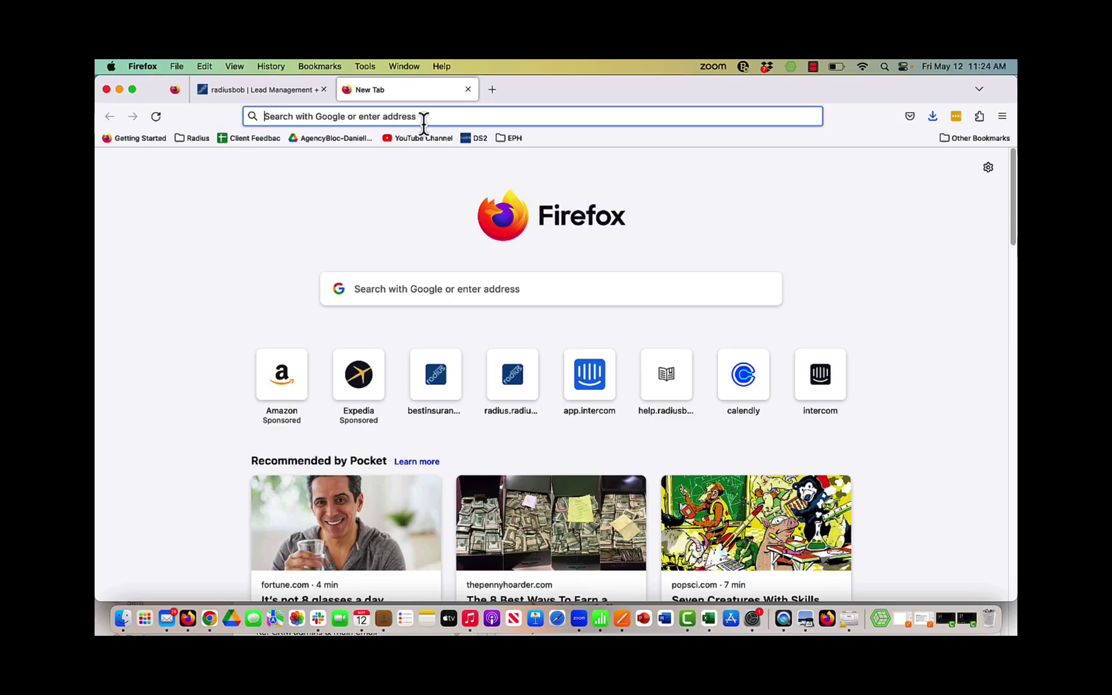
Load the Radius Help Center at help.radiusbob.com and search its articles for 'automated workflows'
{"action": "type", "text": "help.radiusbob.com/"}
{"action": "key", "text": "Return"}
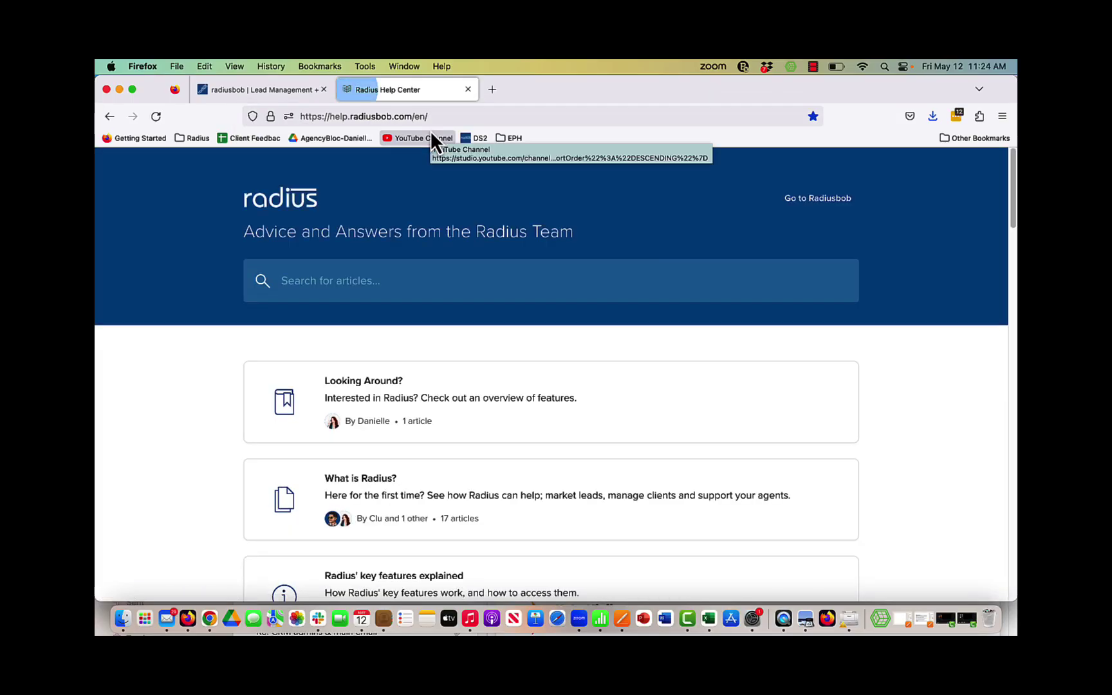
{"action": "left_click", "coordinate": [385, 285]}
{"action": "type", "text": "automated workflow"}
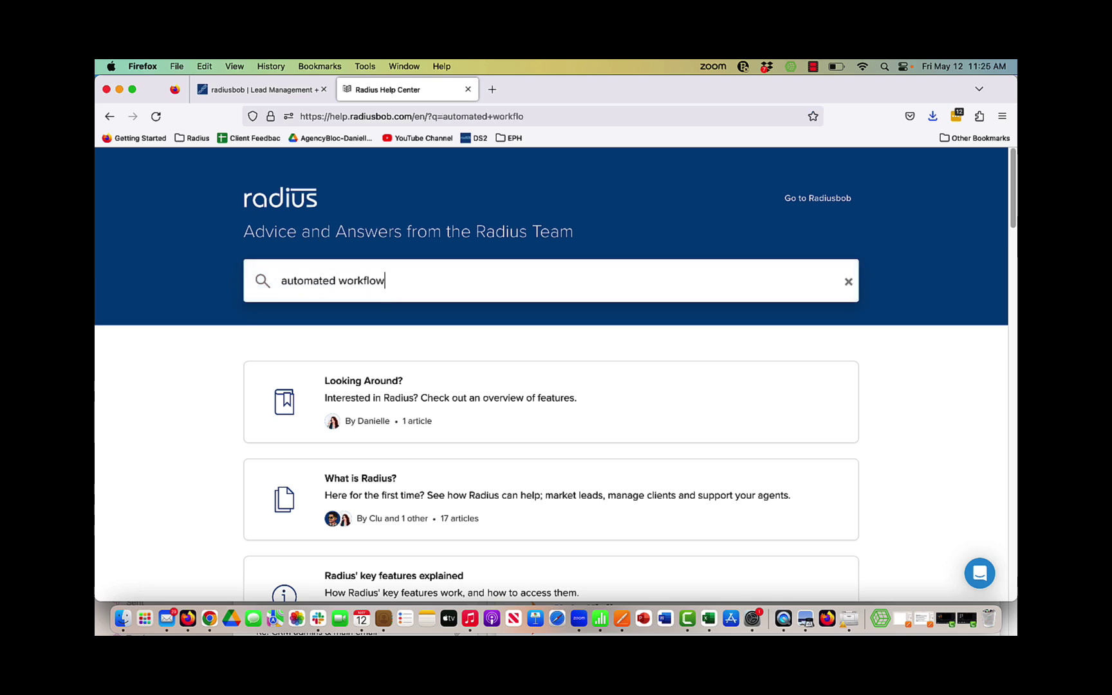
{"action": "type", "text": "s"}
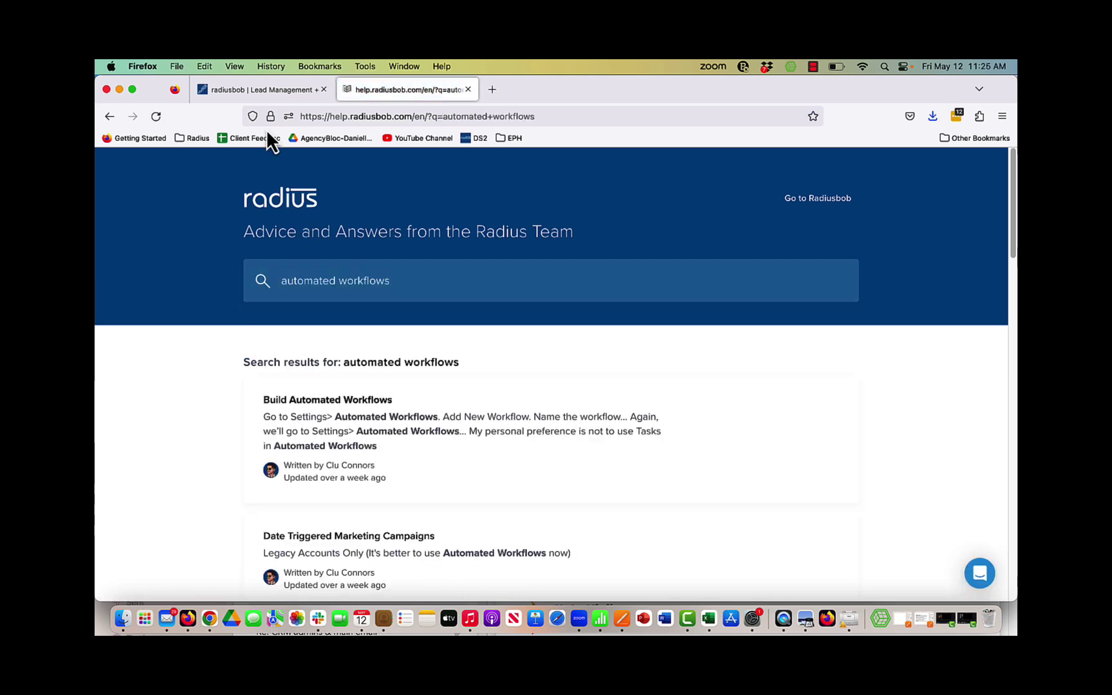